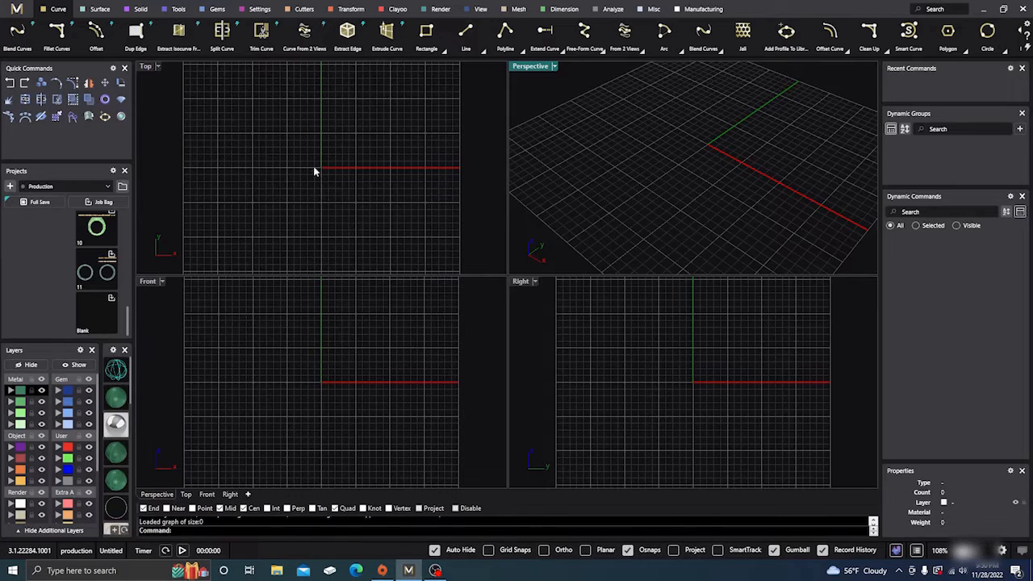
- Draw an S-shaped free-form curve through five points across the grid in the Top view
mouse_move(595, 176)
right_down()
mouse_move(622, 166)
mouse_move(613, 181)
right_up()
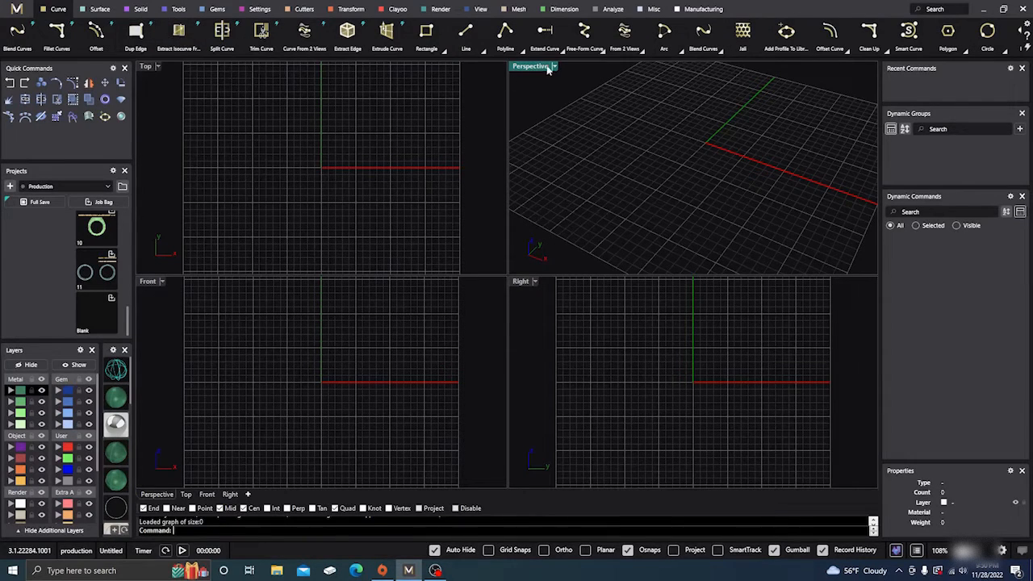
click(585, 31)
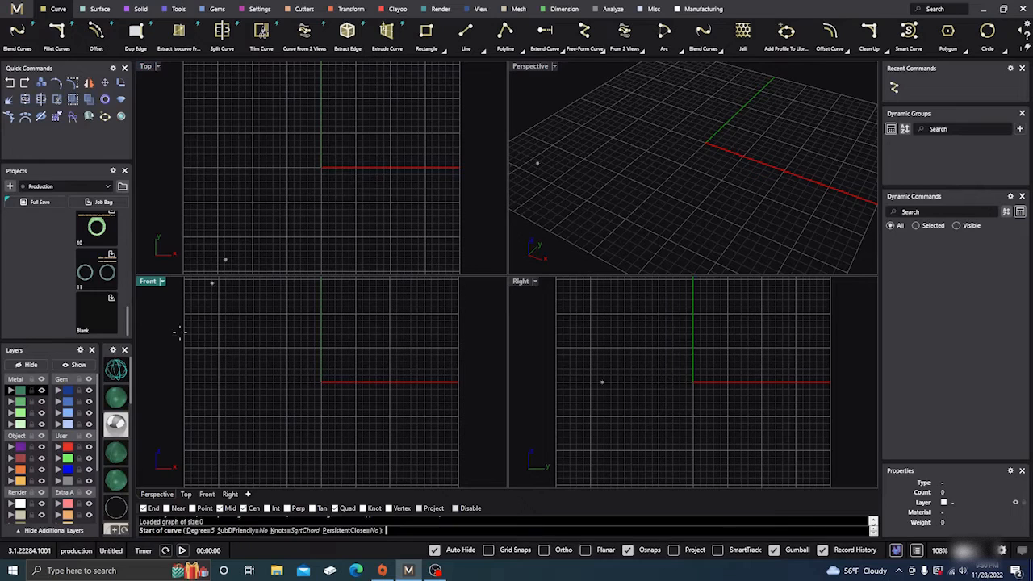
click(216, 200)
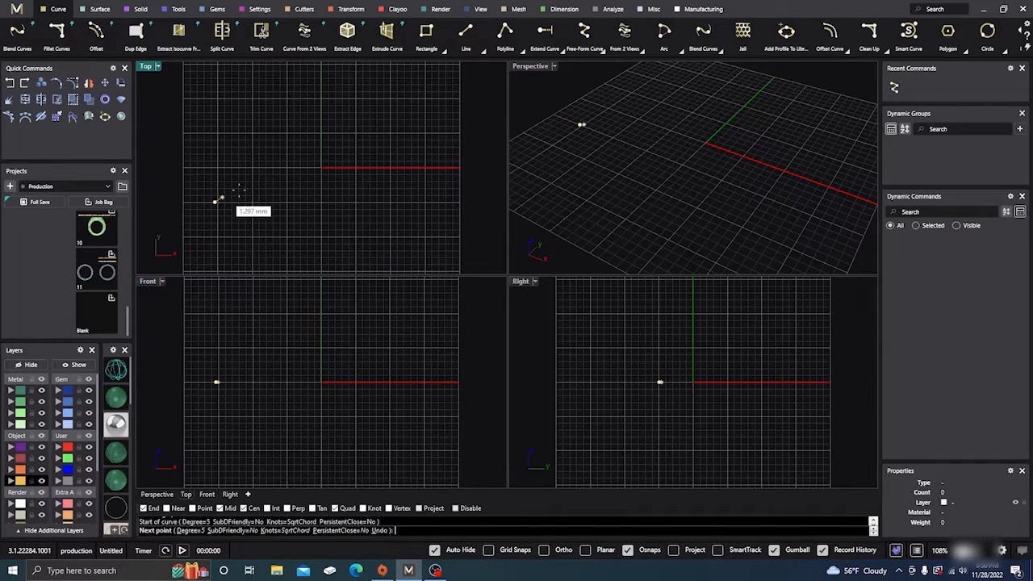
click(310, 207)
click(359, 161)
click(383, 125)
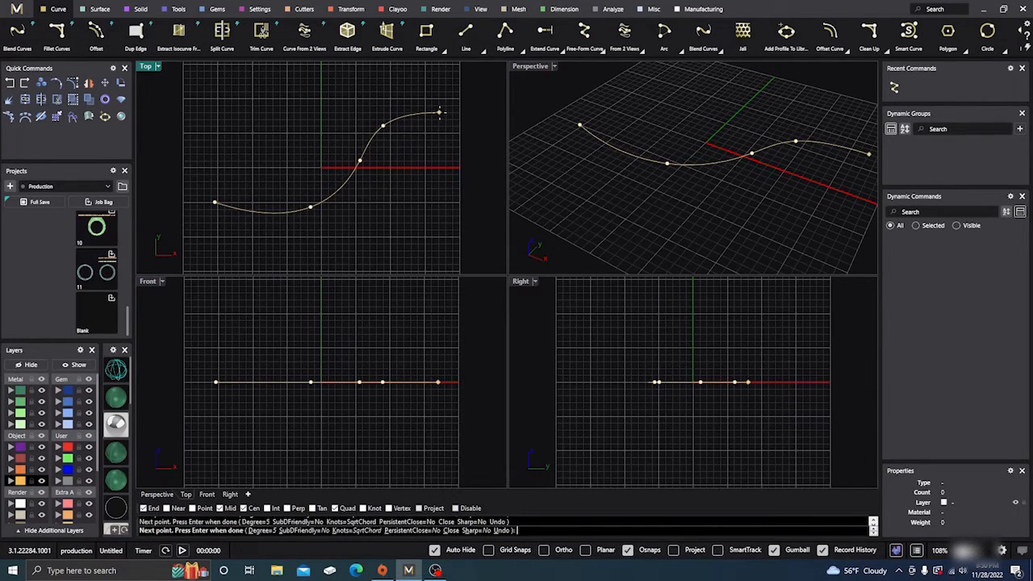
key(Return)
- Create a rope along the S-shaped curve and view its open end in the Perspective view
click(363, 163)
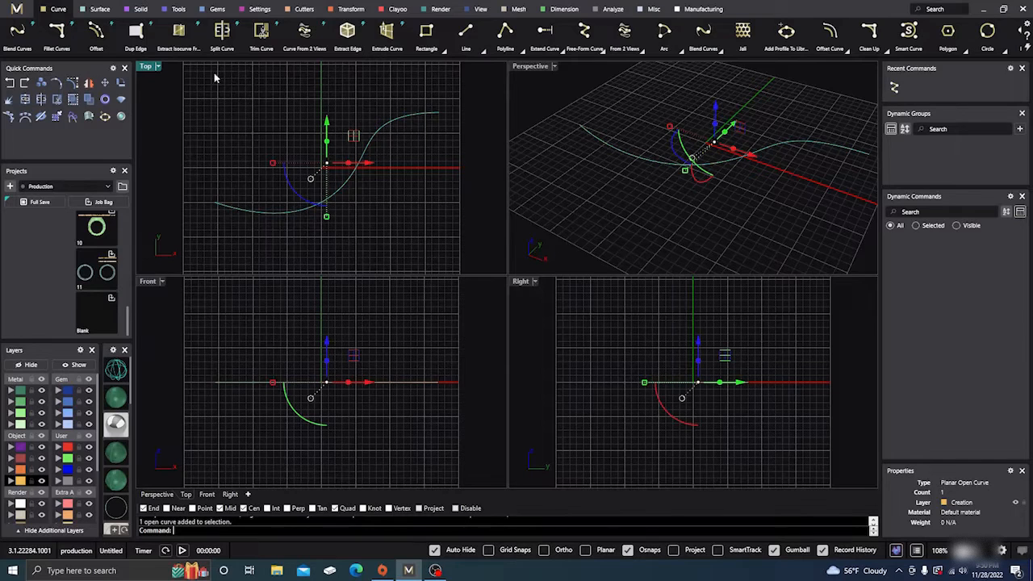
click(142, 9)
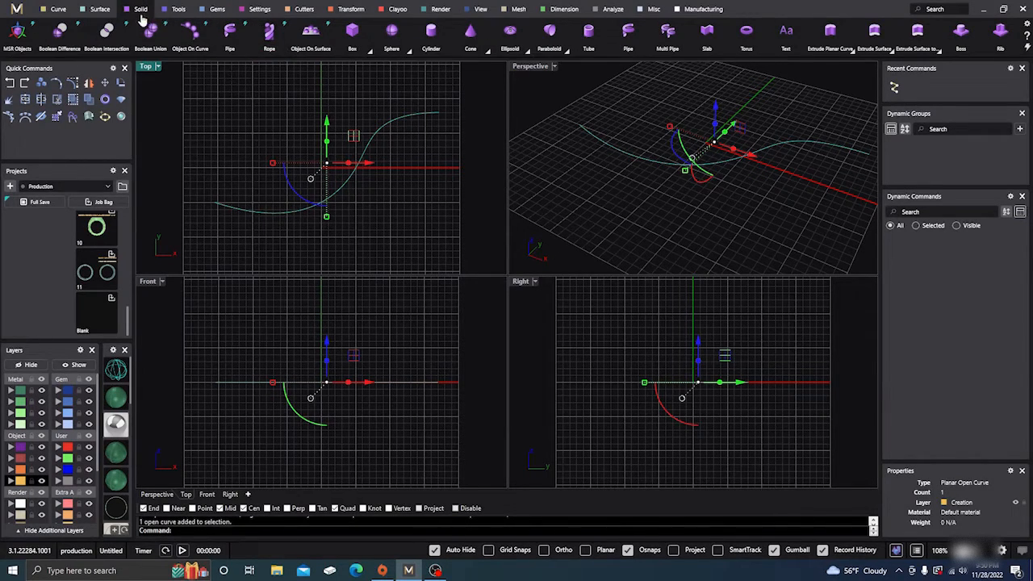
click(269, 37)
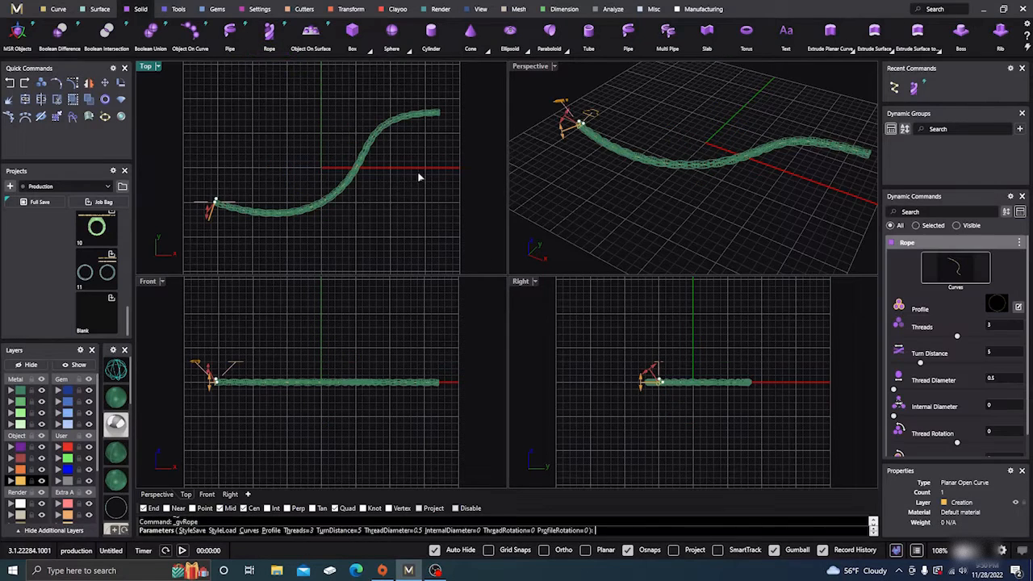
right_drag(567, 189, 669, 191)
scroll(635, 187, down, 3)
scroll(654, 163, up, 5)
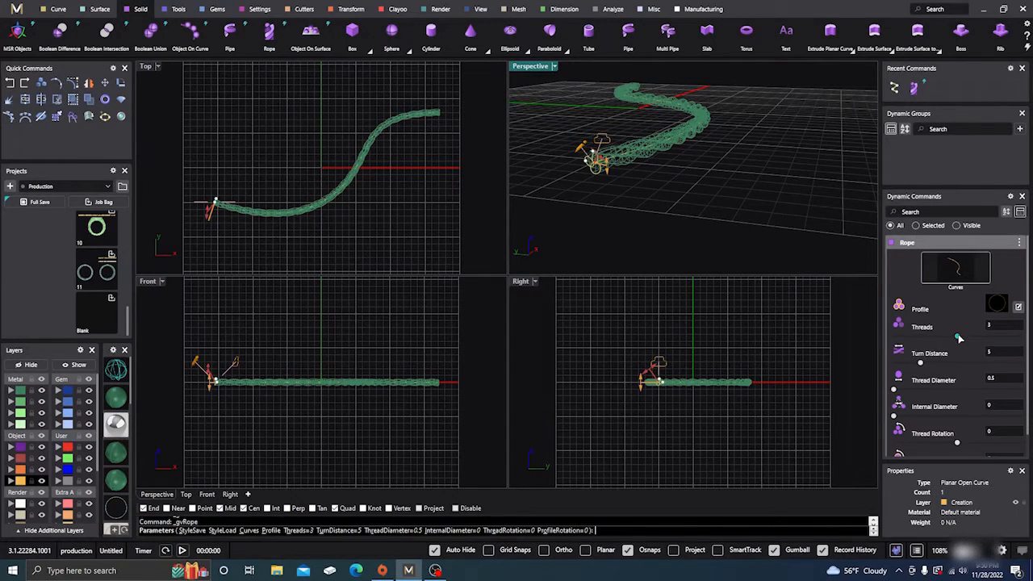
- Try the rope with 4 and 2 threads and set the thread count back to 3
drag(971, 340, 977, 343)
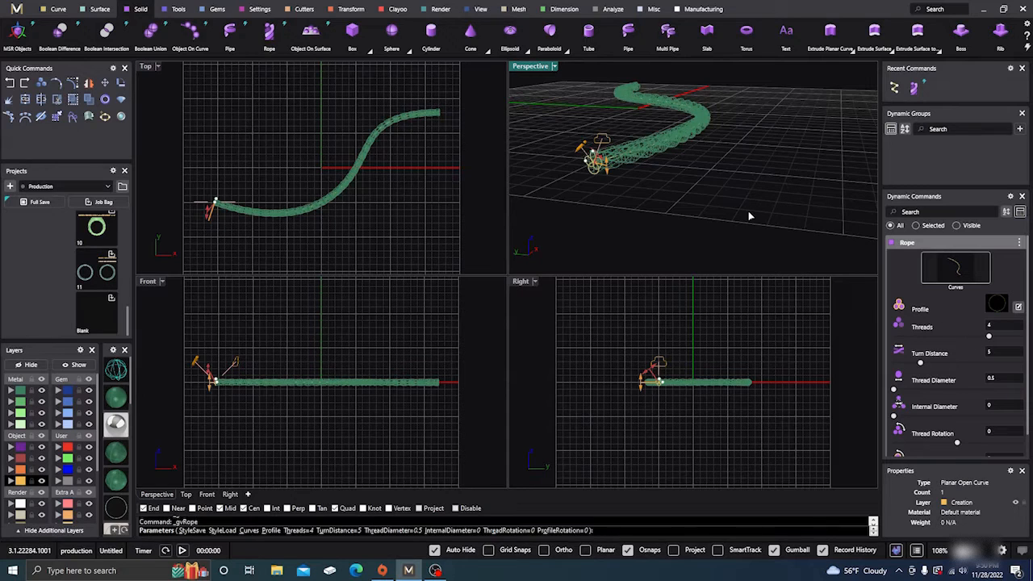
right_drag(749, 216, 729, 217)
scroll(657, 159, up, 2)
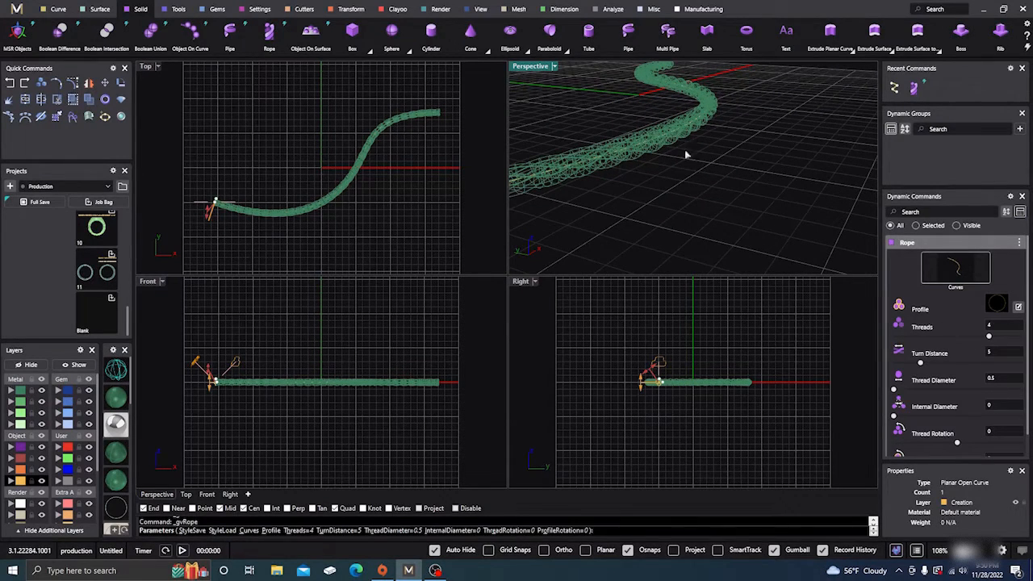
click(958, 337)
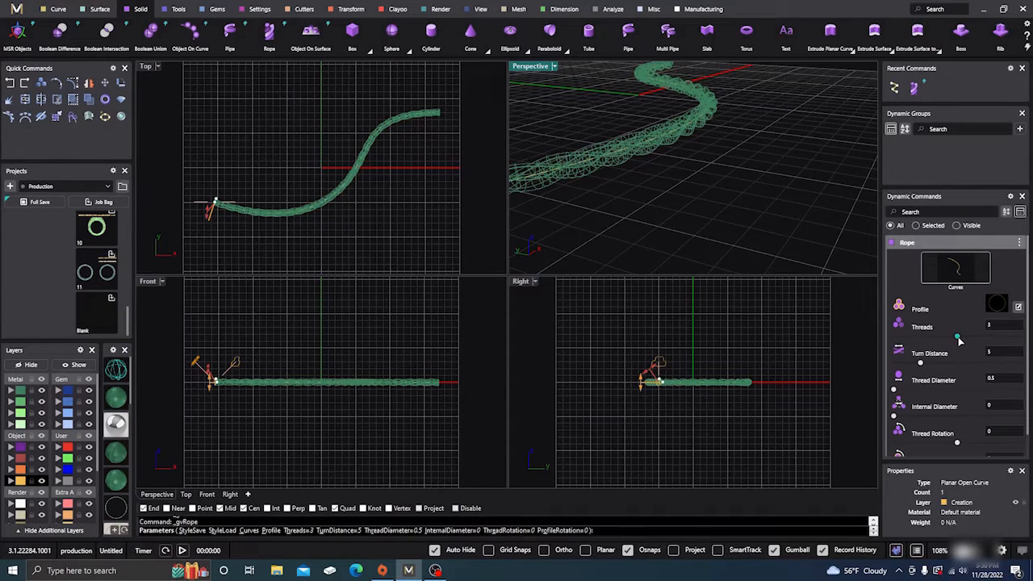
click(918, 339)
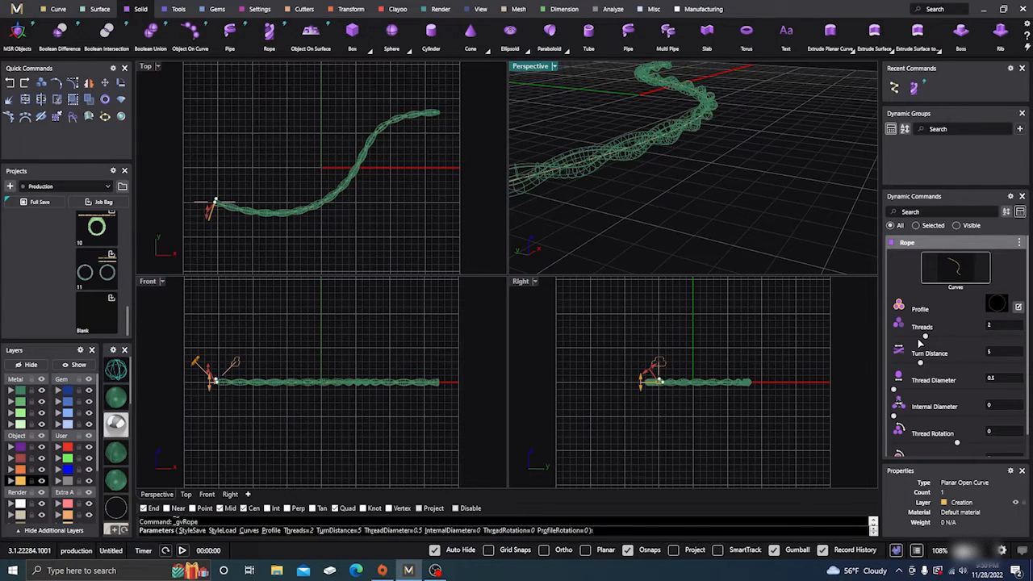
click(947, 337)
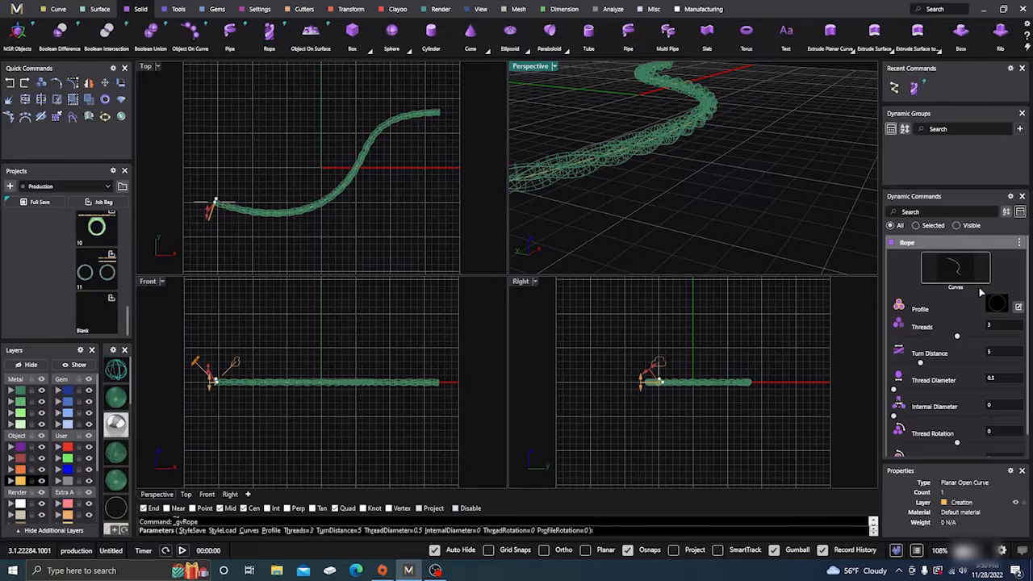
- Browse the rope profile library and keep the circular profile 01
click(998, 305)
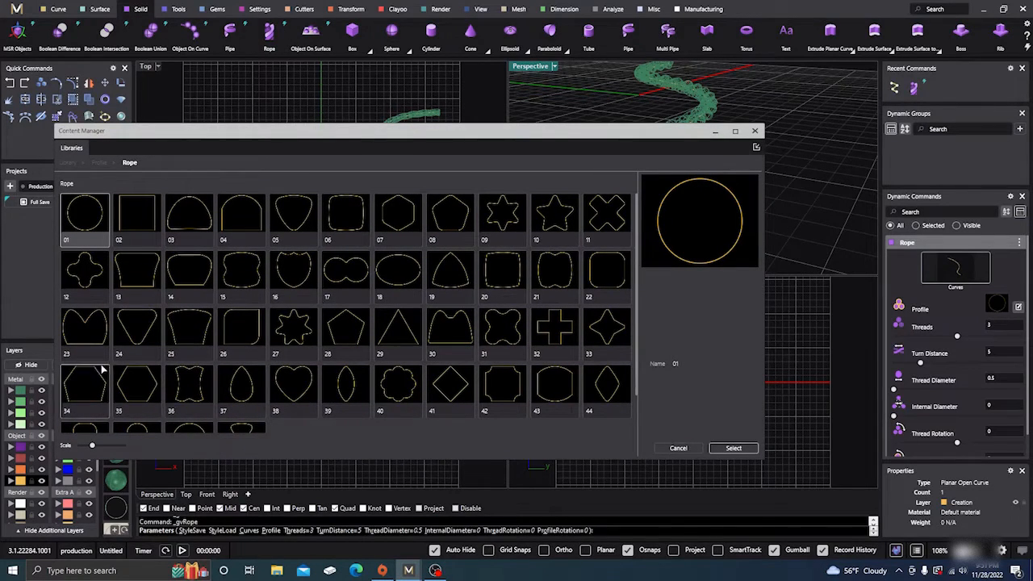
scroll(472, 285, down, 1)
scroll(472, 284, up, 1)
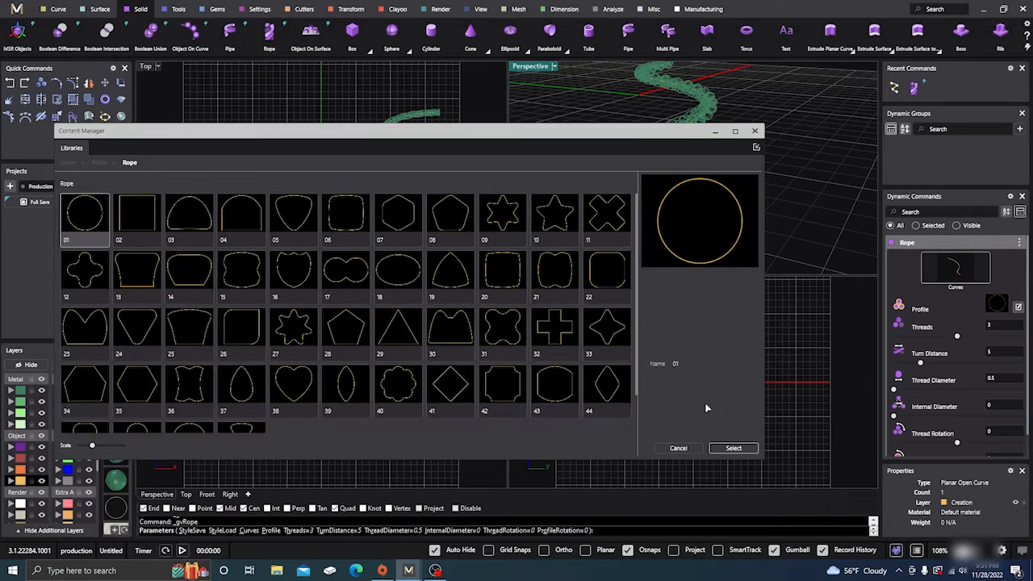
click(734, 448)
click(754, 132)
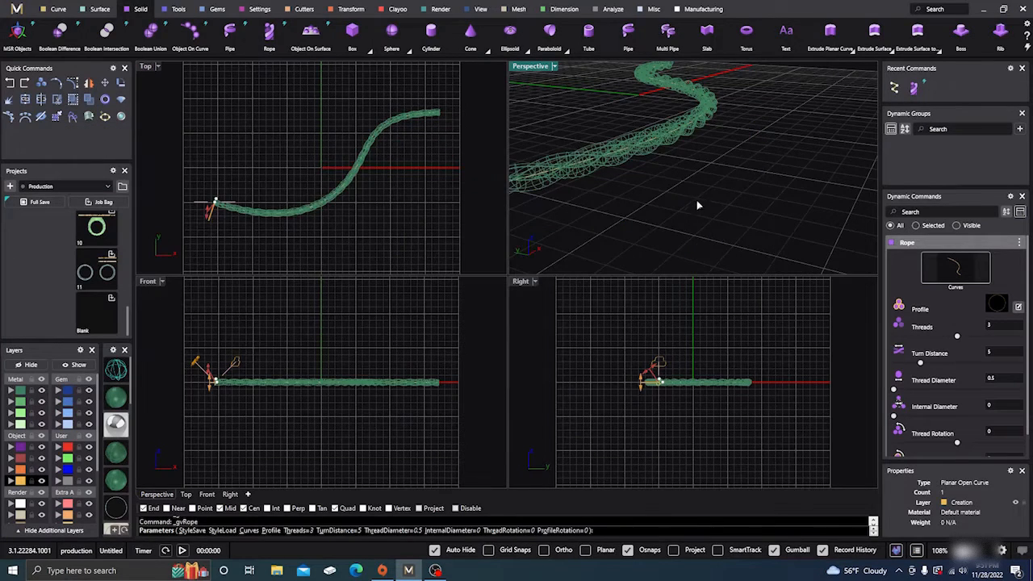
- Set the rope's internal diameter to 0.23 mm and finish the rope
scroll(699, 196, down, 3)
right_drag(701, 194, 713, 192)
scroll(652, 193, up, 5)
mouse_move(651, 193)
right_down()
mouse_move(680, 194)
mouse_move(661, 210)
right_up()
scroll(663, 202, down, 4)
scroll(661, 208, up, 8)
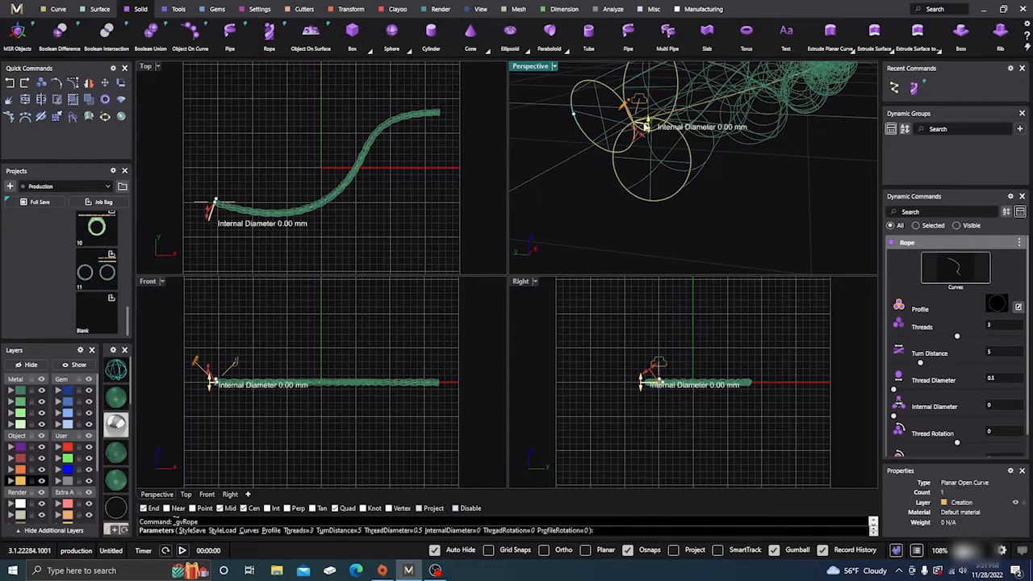
drag(651, 128, 659, 91)
scroll(634, 189, down, 5)
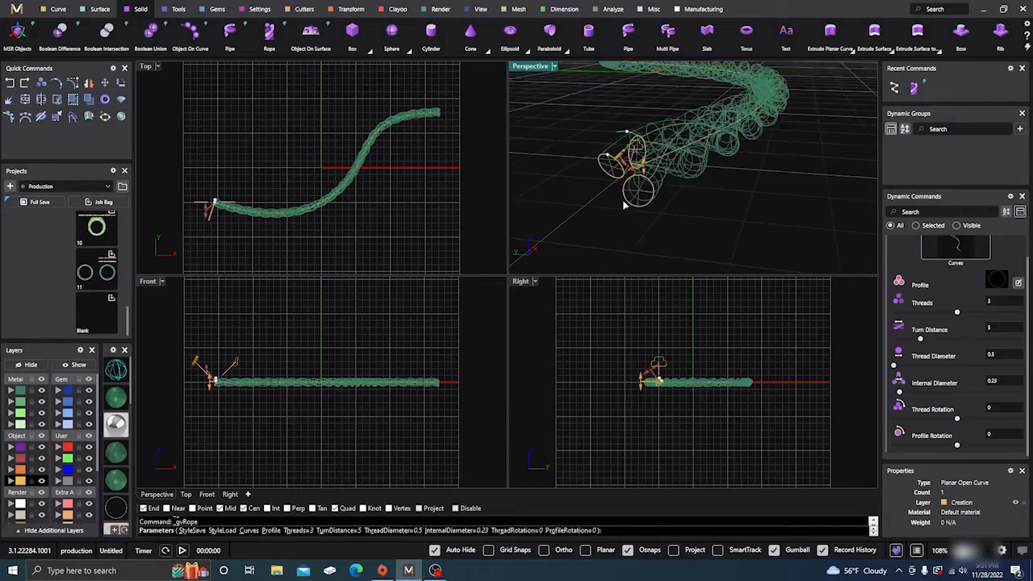
key(Return)
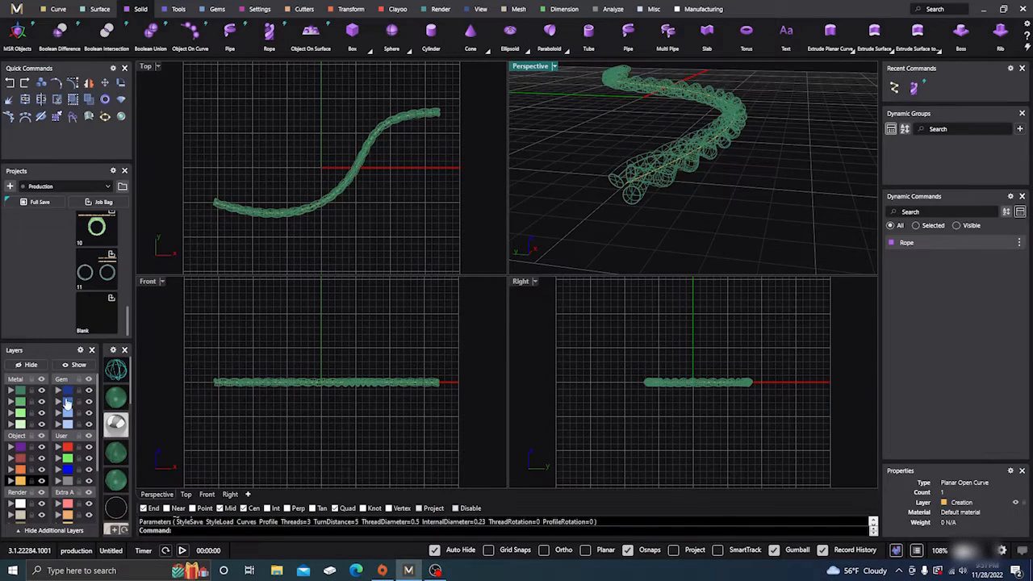
- Display the rope shaded in the viewports and examine the spacing between its twisted threads
click(115, 397)
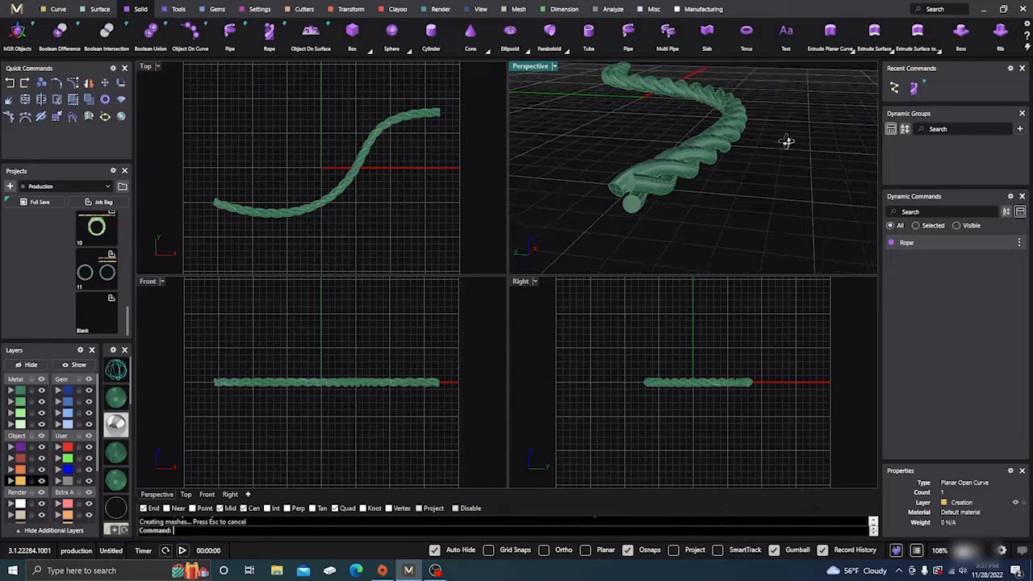
right_drag(787, 141, 671, 205)
scroll(644, 218, down, 5)
scroll(648, 218, up, 14)
scroll(655, 212, down, 7)
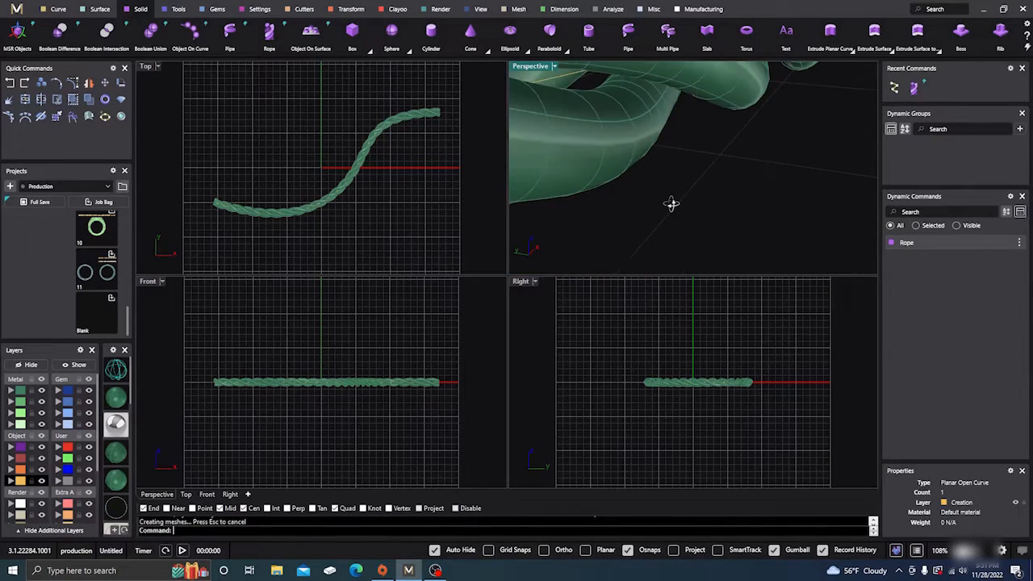
scroll(667, 203, down, 8)
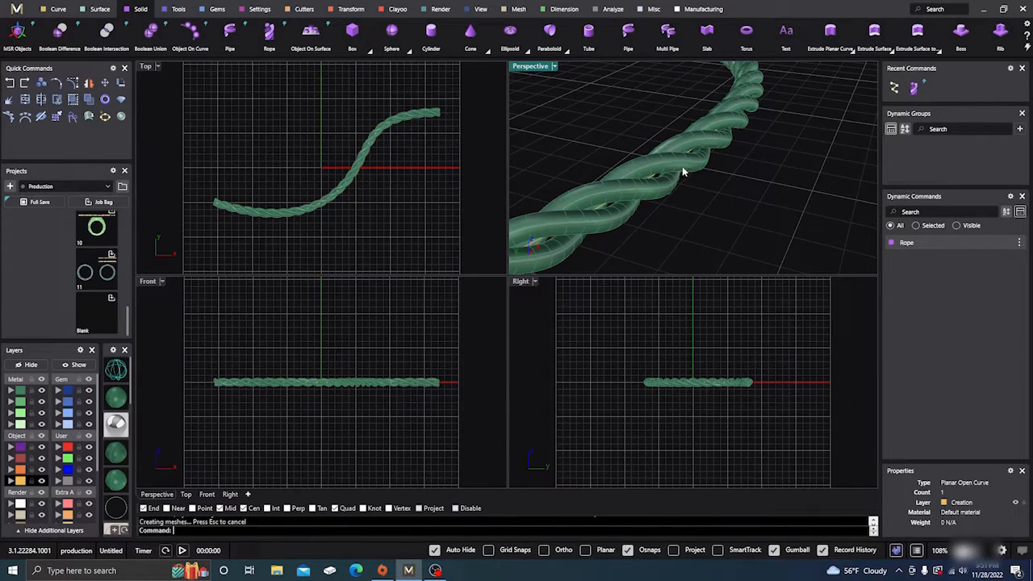
scroll(690, 170, down, 2)
scroll(644, 213, down, 2)
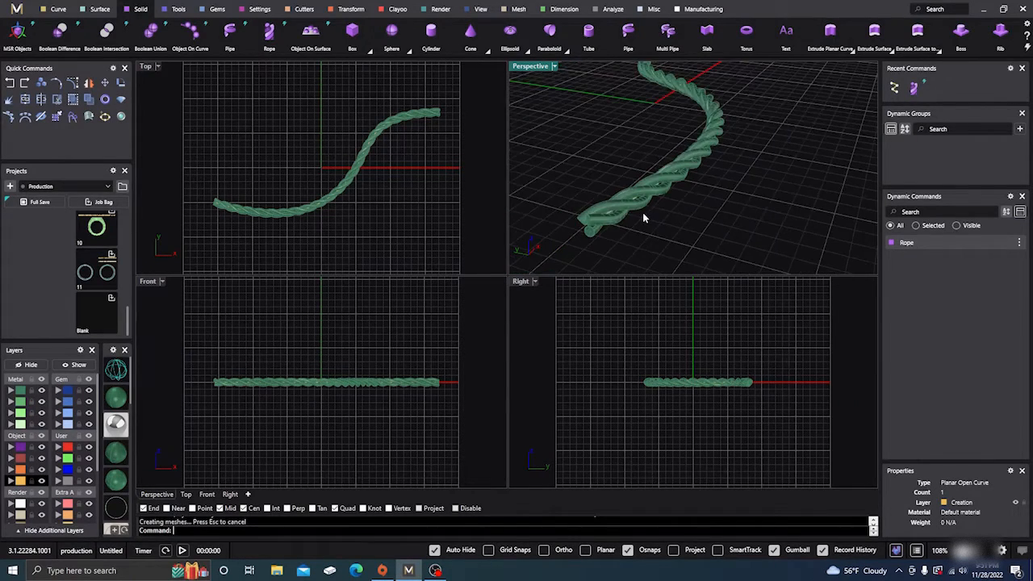
- Reopen the rope for editing and reduce its internal diameter to 0.02 mm
click(644, 210)
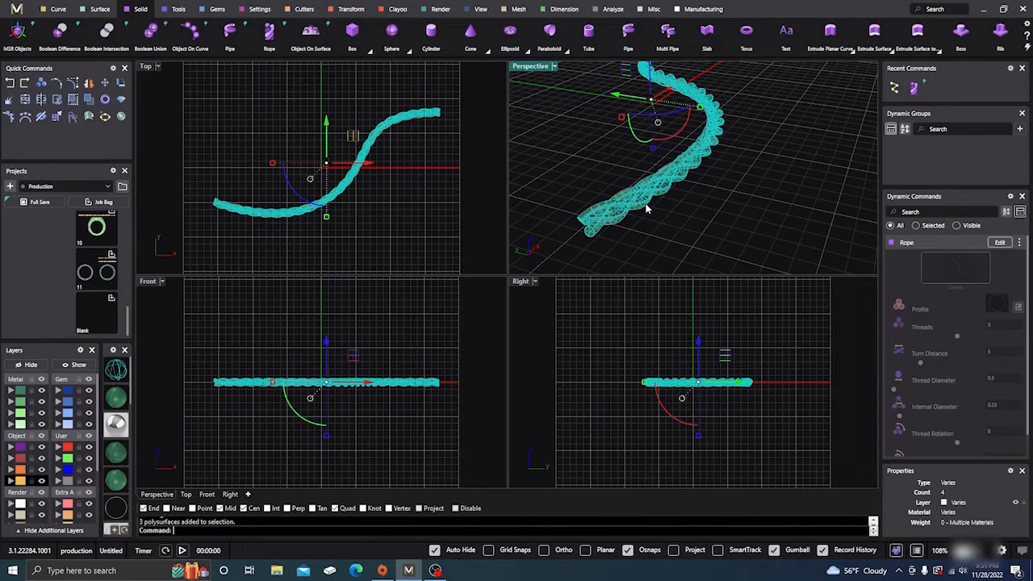
click(1000, 243)
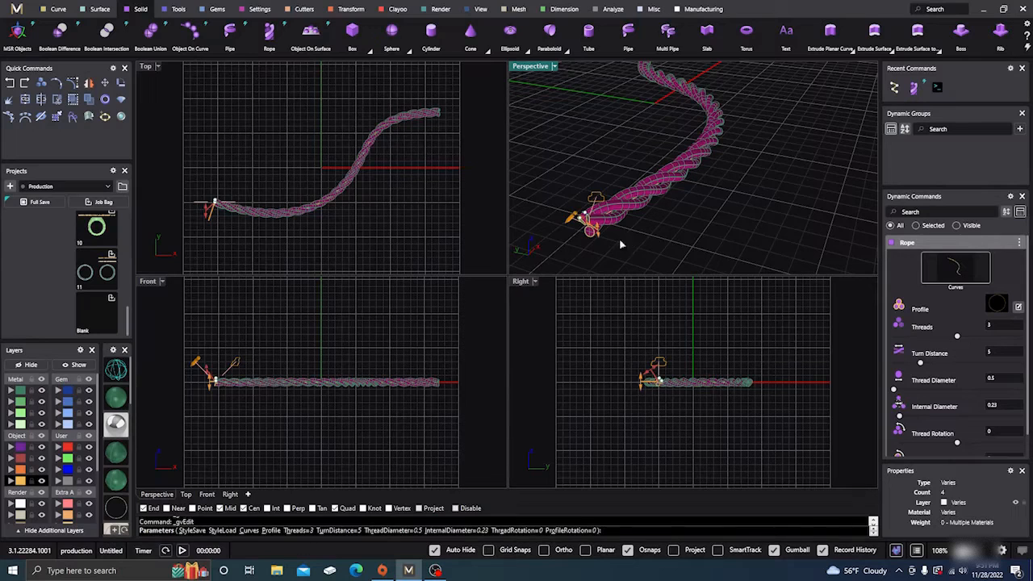
scroll(583, 234, up, 10)
right_drag(583, 234, 589, 212)
scroll(576, 215, down, 5)
scroll(702, 189, up, 10)
scroll(665, 189, down, 10)
mouse_move(658, 190)
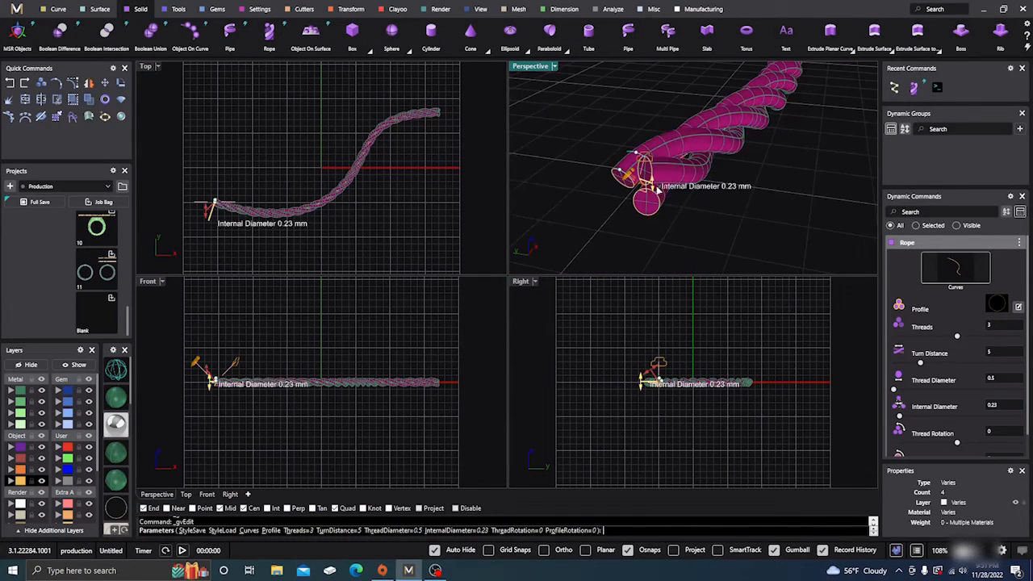
drag(649, 186, 650, 194)
scroll(639, 191, up, 10)
right_drag(637, 192, 634, 215)
scroll(639, 190, up, 6)
scroll(635, 191, down, 14)
scroll(721, 173, up, 4)
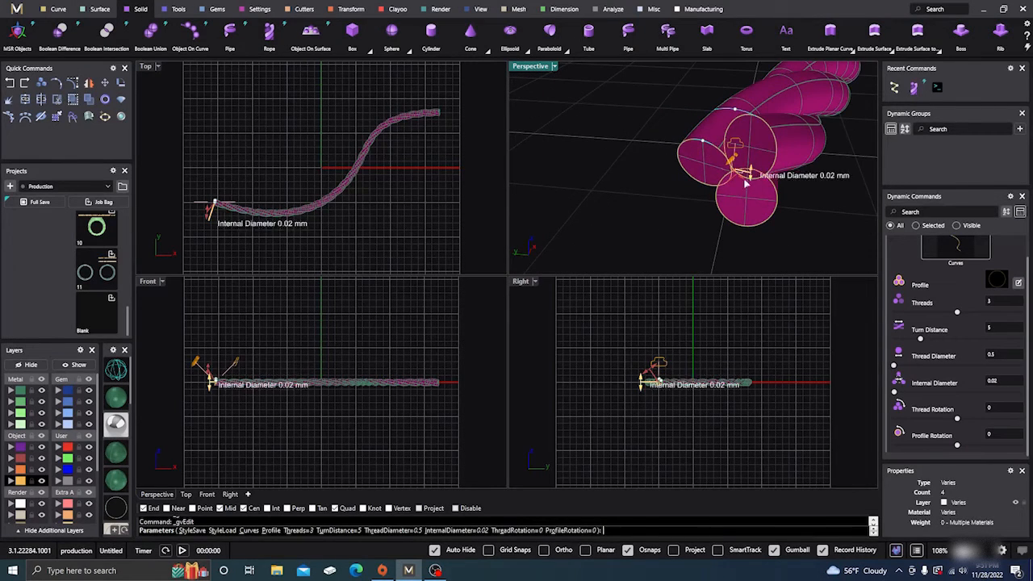
- Maximize the Perspective view and set the rope's thread diameter to 0.6 mm
scroll(666, 184, down, 3)
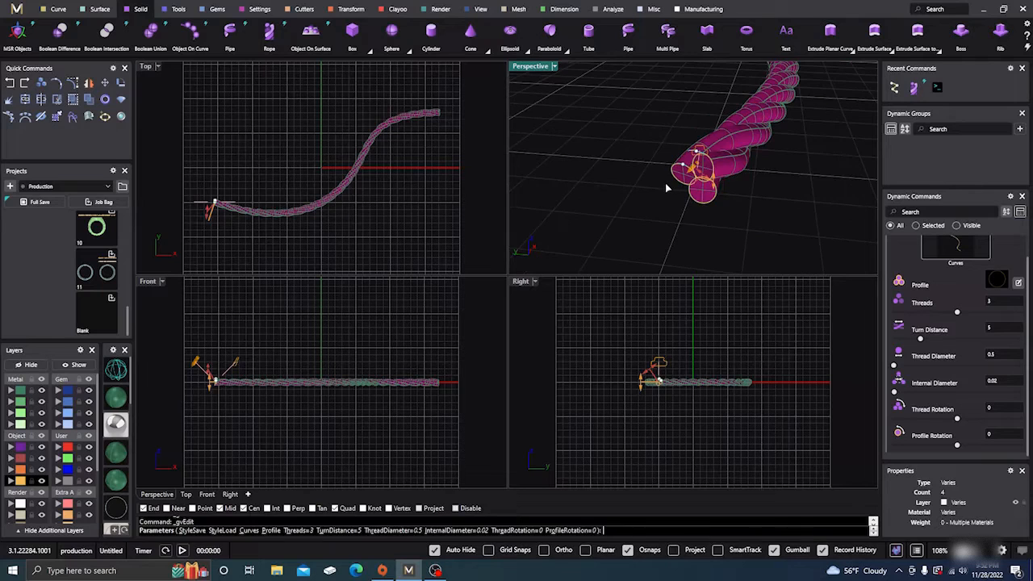
scroll(716, 221, down, 4)
right_drag(716, 221, 676, 213)
scroll(625, 165, up, 5)
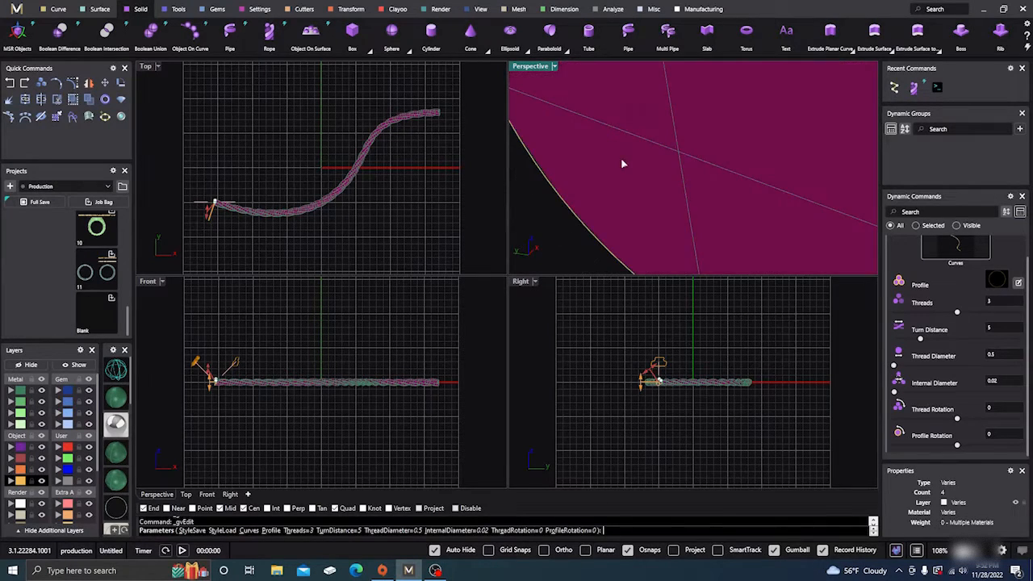
scroll(623, 161, down, 4)
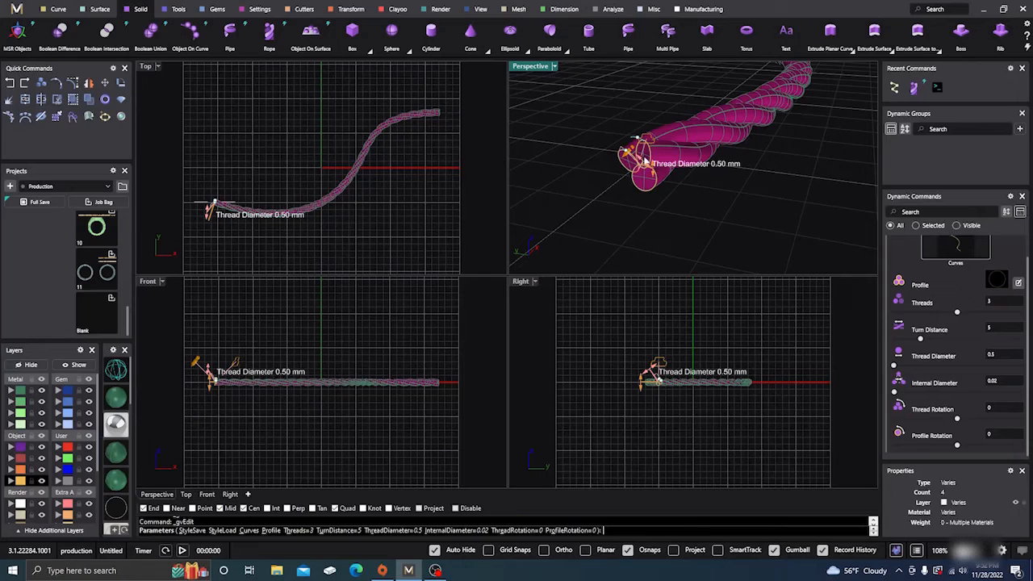
double_click(537, 68)
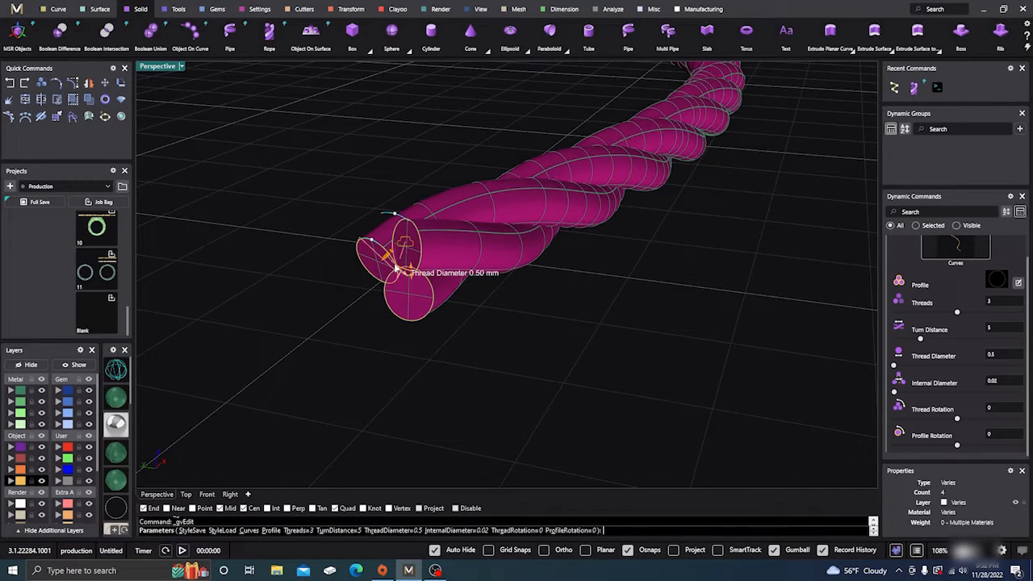
scroll(397, 268, up, 3)
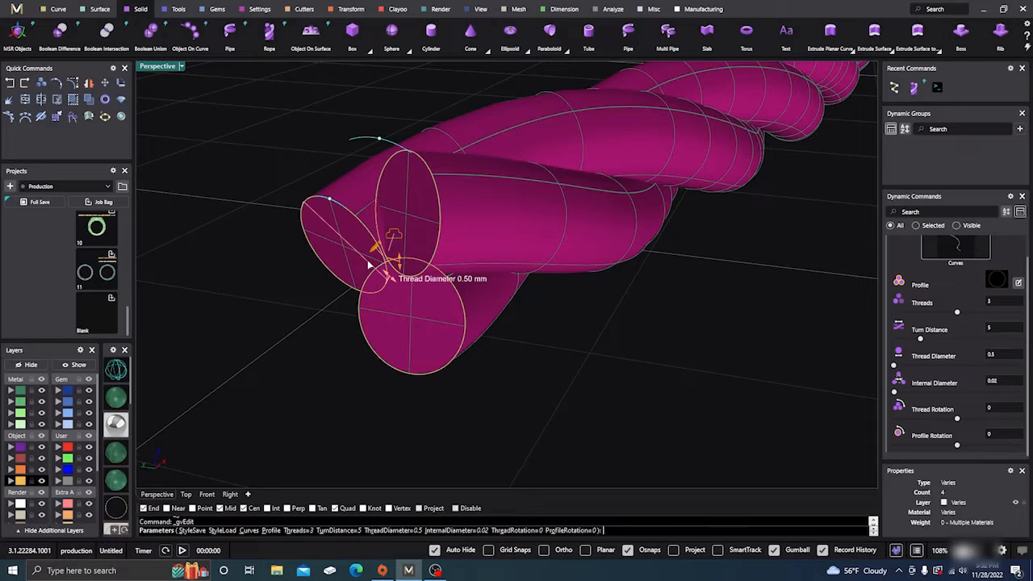
mouse_move(399, 292)
mouse_down()
mouse_move(415, 308)
mouse_move(400, 298)
mouse_up()
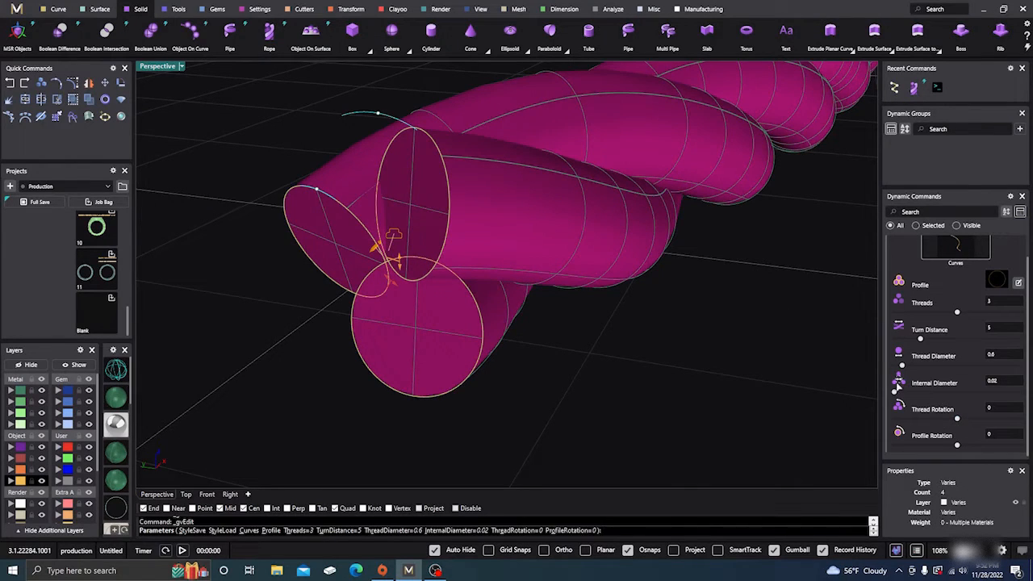
- Set the rope's thread rotation to -15 and its profile rotation to -47
scroll(467, 335, down, 5)
scroll(467, 335, down, 2)
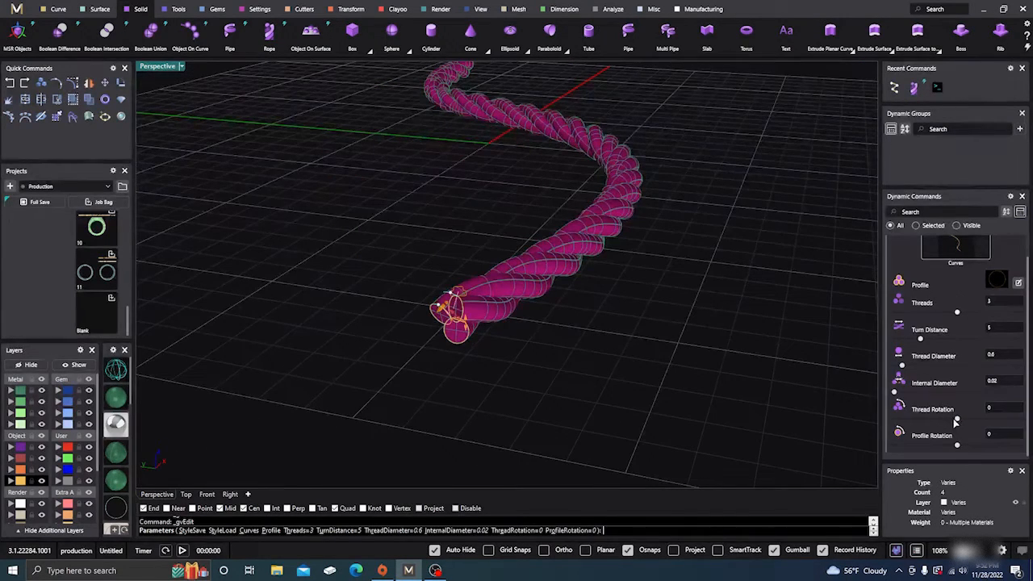
drag(958, 422, 940, 446)
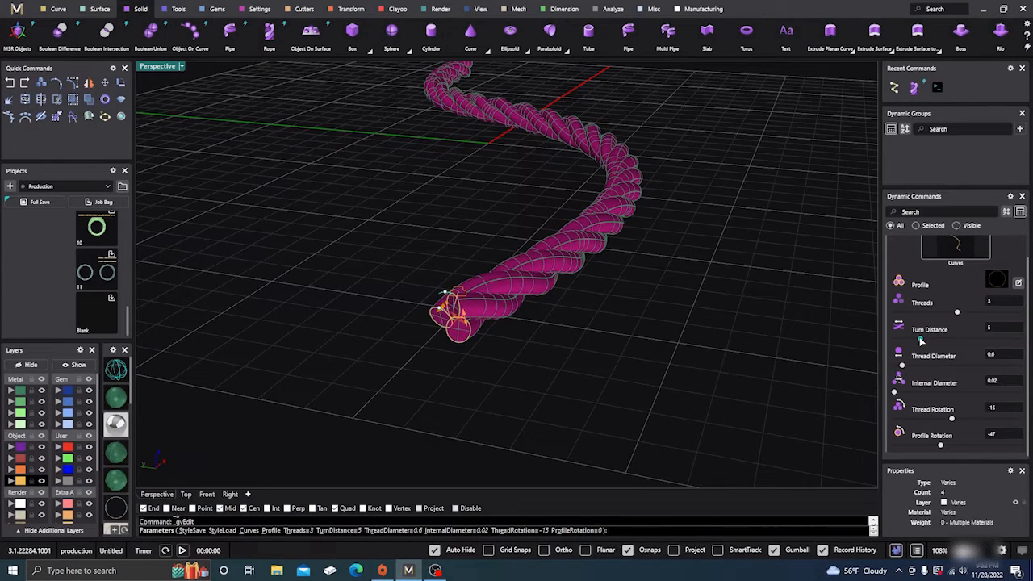
- Set the rope's turn distance to 7 and inspect the looser twist along the whole curve
mouse_move(921, 341)
mouse_down()
mouse_move(987, 348)
mouse_move(900, 339)
mouse_move(934, 342)
mouse_up()
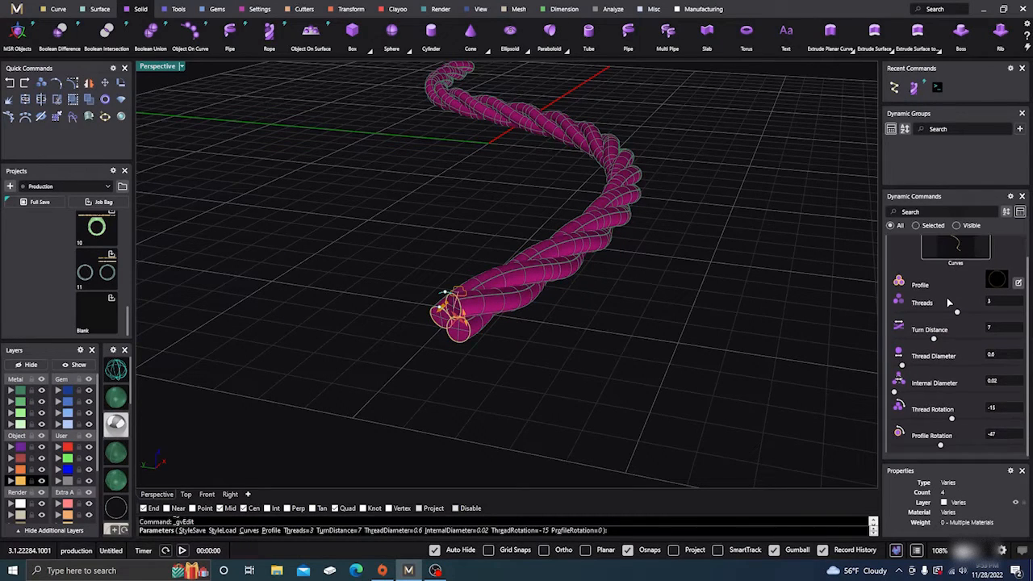
scroll(578, 437, down, 5)
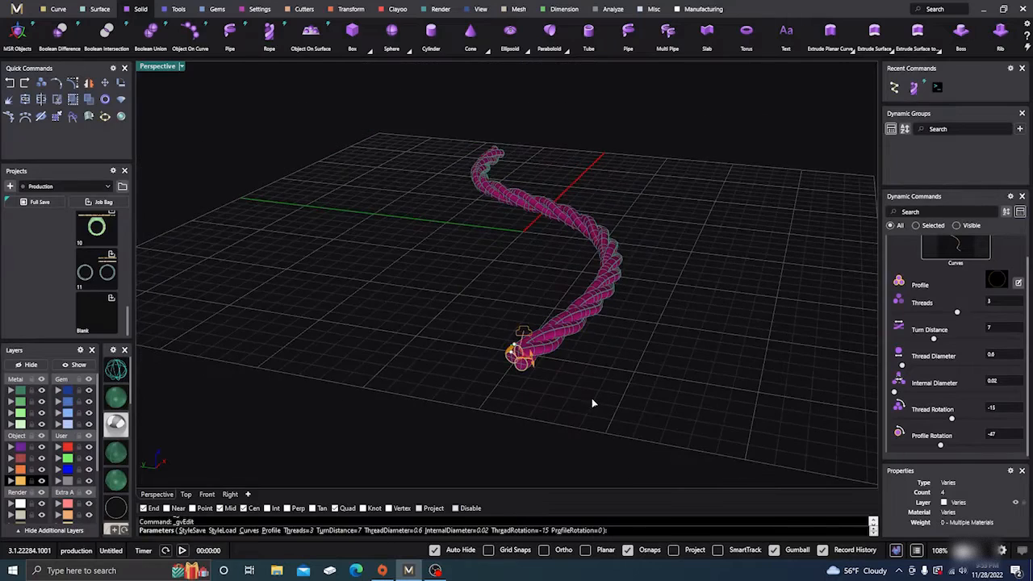
right_drag(593, 403, 627, 366)
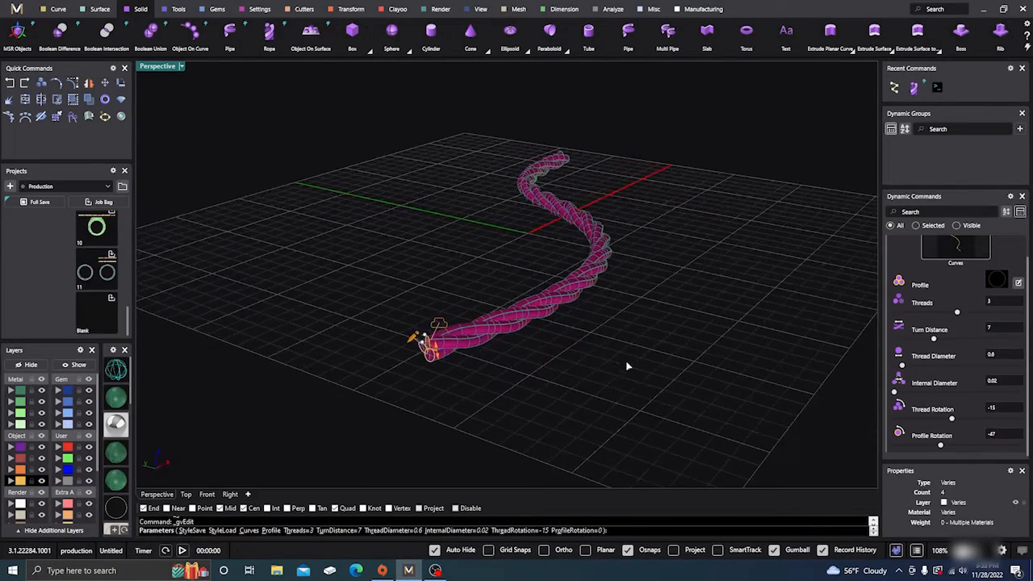
- Finish editing the rope, delete all geometry from the scene and restore the four-viewport layout
right_click(555, 366)
drag(556, 368, 490, 274)
key(Delete)
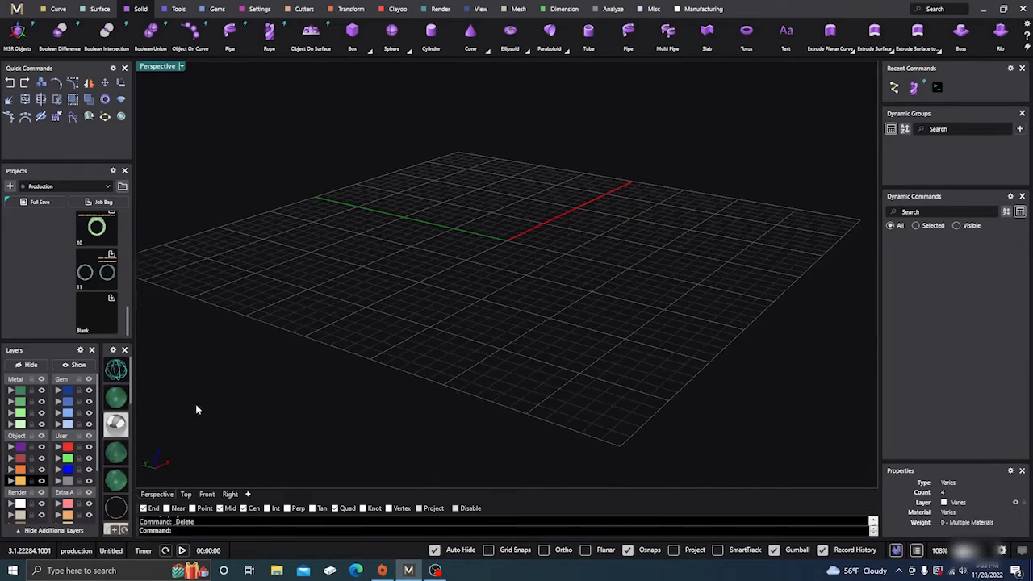
double_click(160, 67)
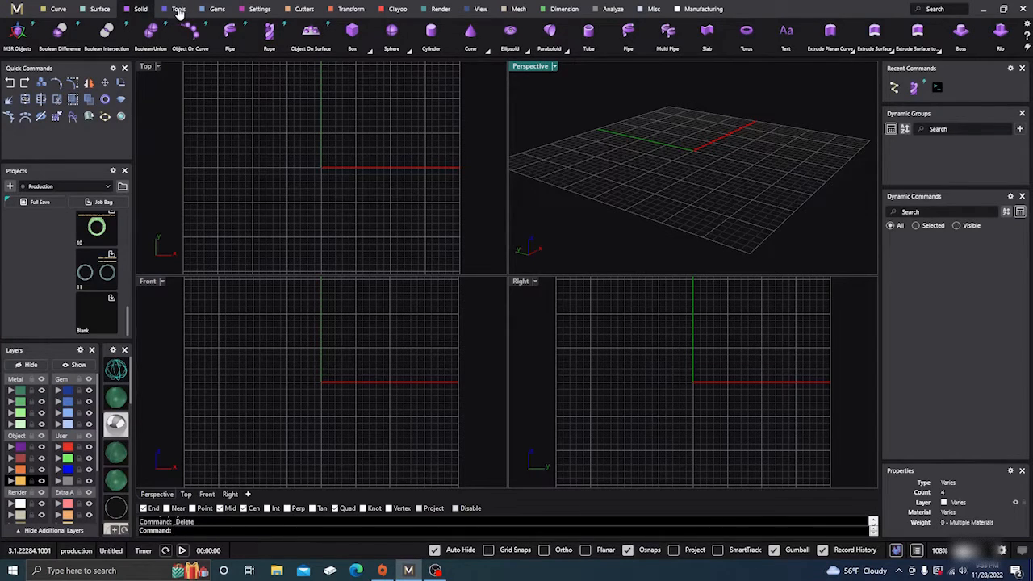
- Create a ring rail in US size 7
click(179, 9)
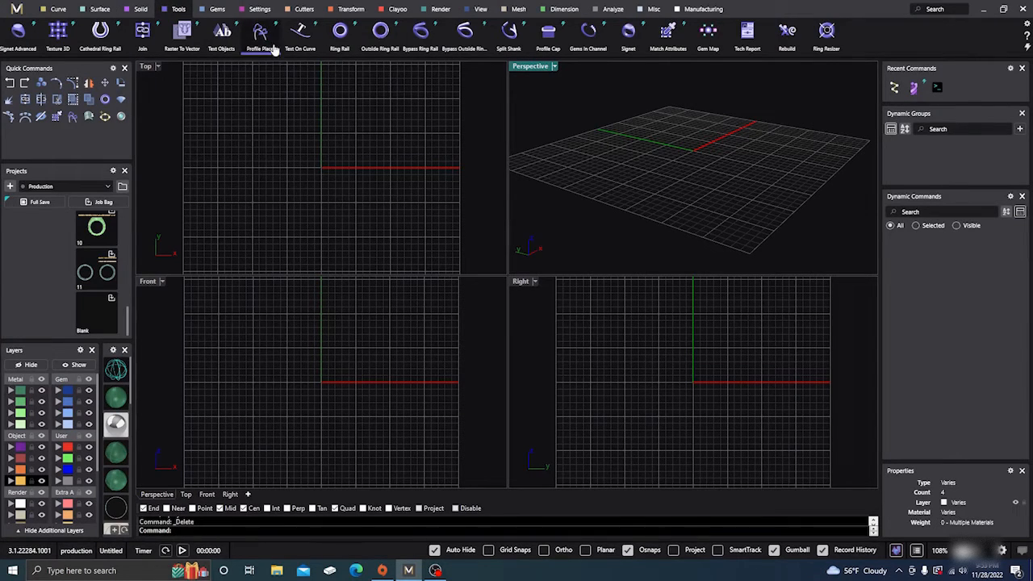
click(340, 32)
key(Return)
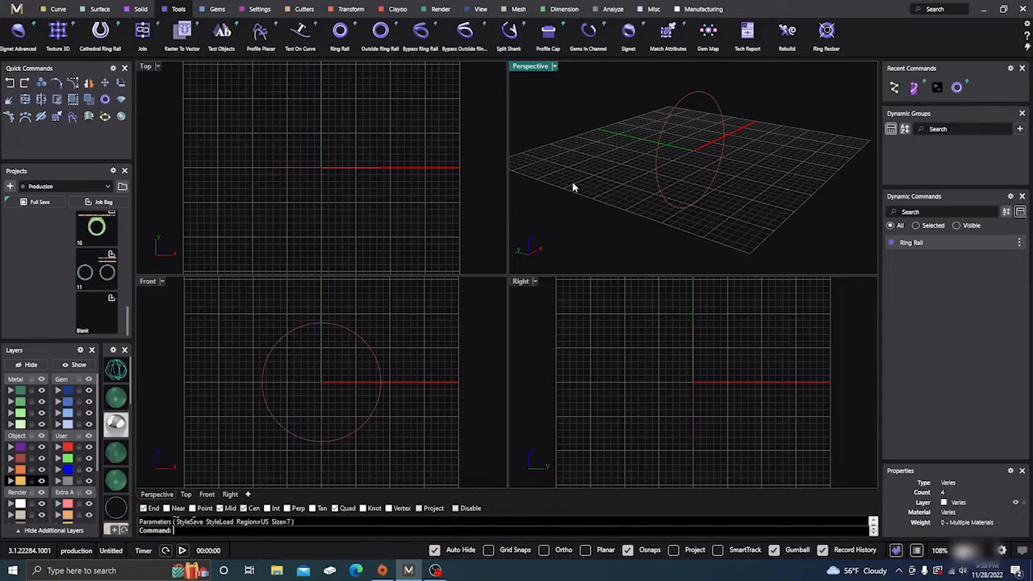
- Start Profile Placer on the ring rail, browse the Shank profile library, and leave without placing a profile
click(660, 160)
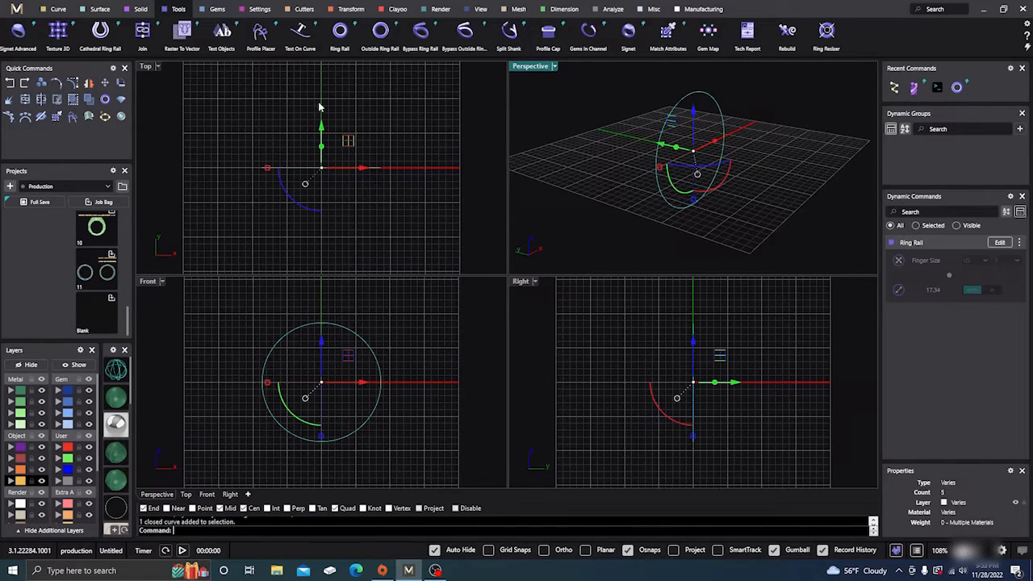
click(260, 32)
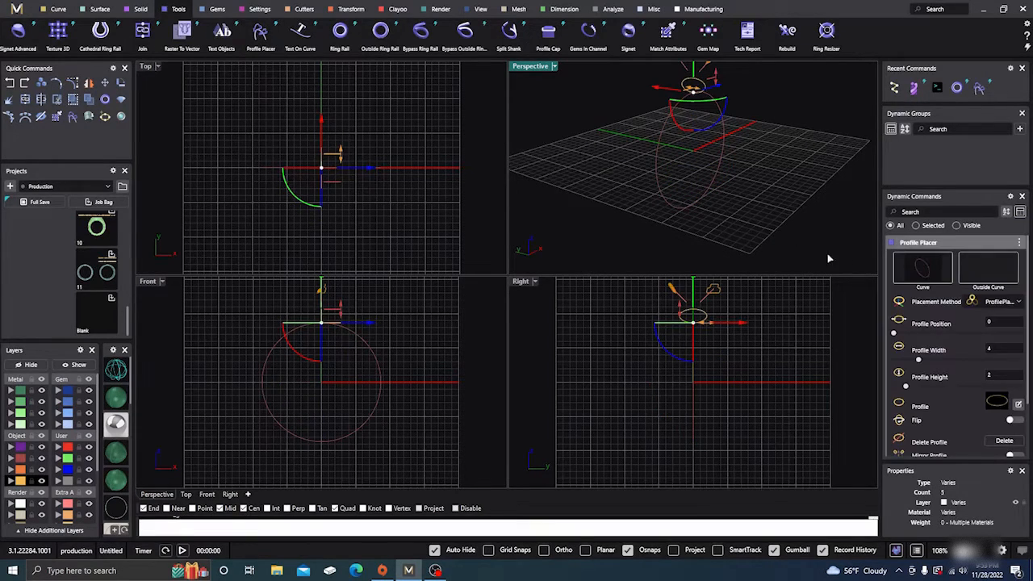
click(997, 403)
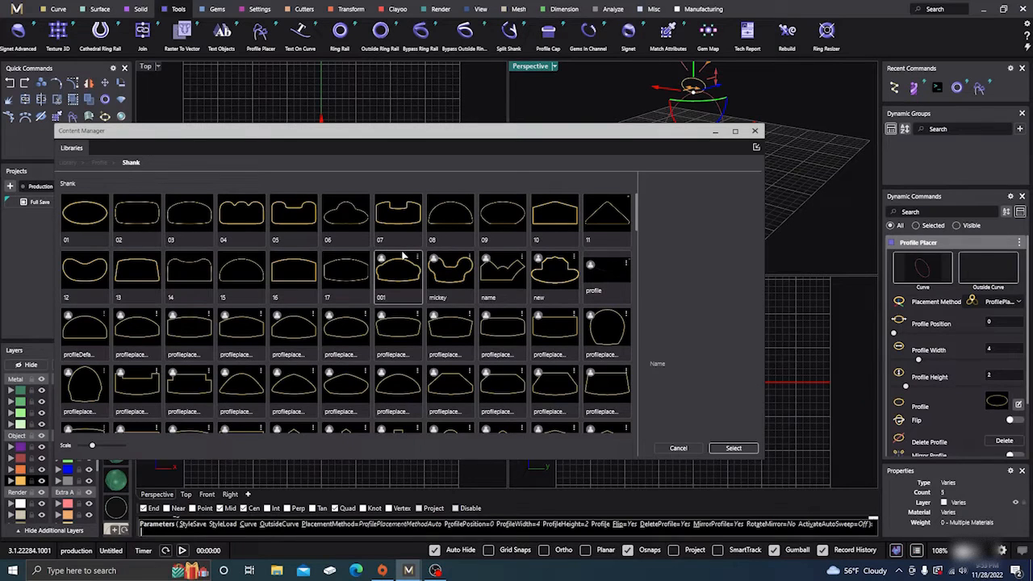
scroll(401, 255, down, 5)
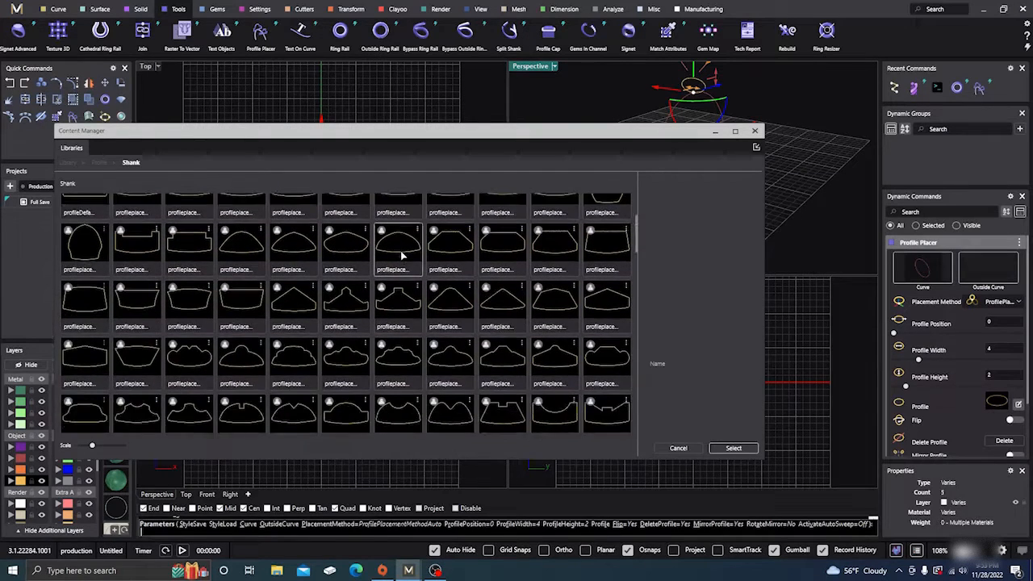
scroll(401, 255, down, 5)
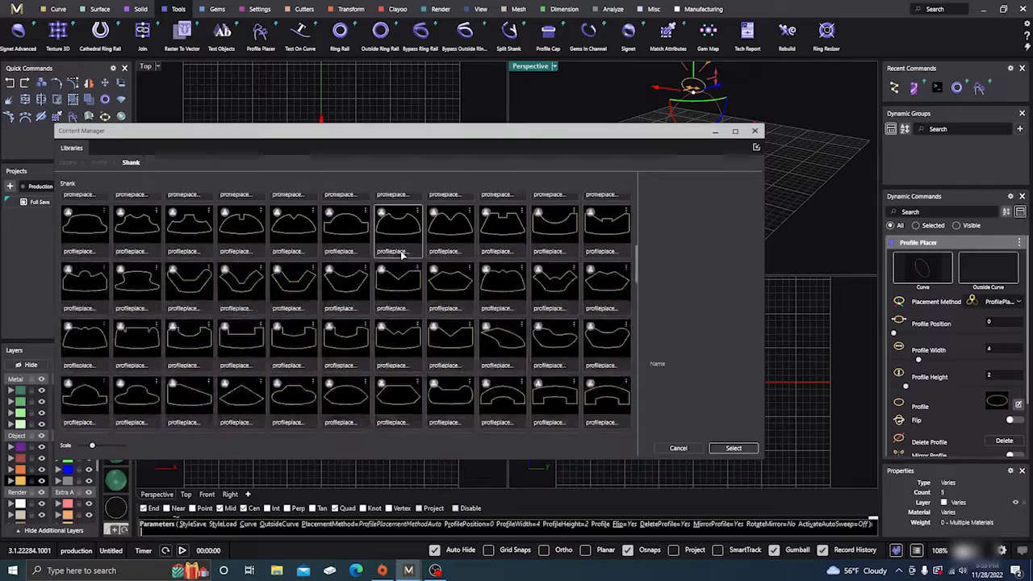
scroll(401, 255, down, 5)
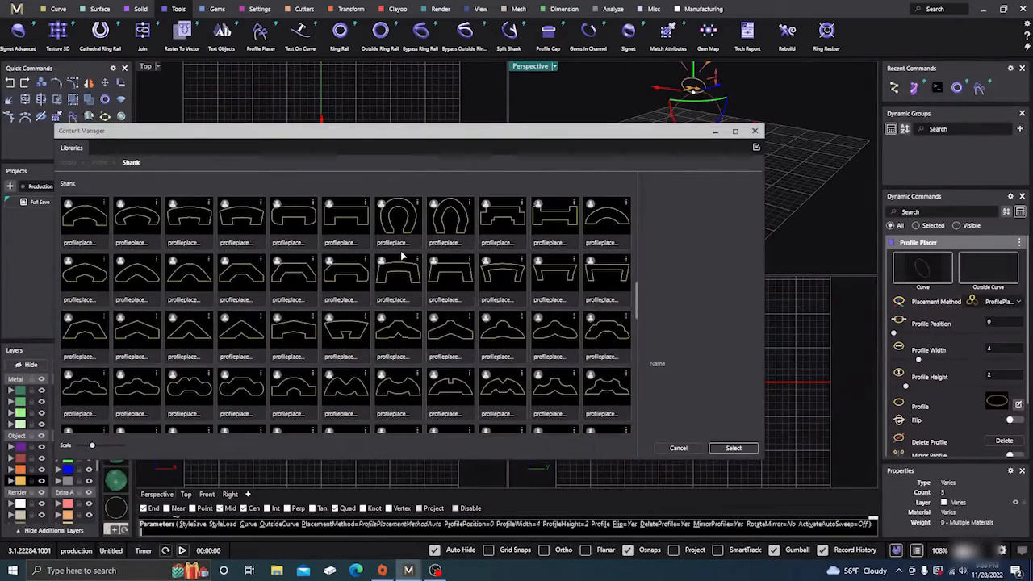
scroll(401, 255, down, 5)
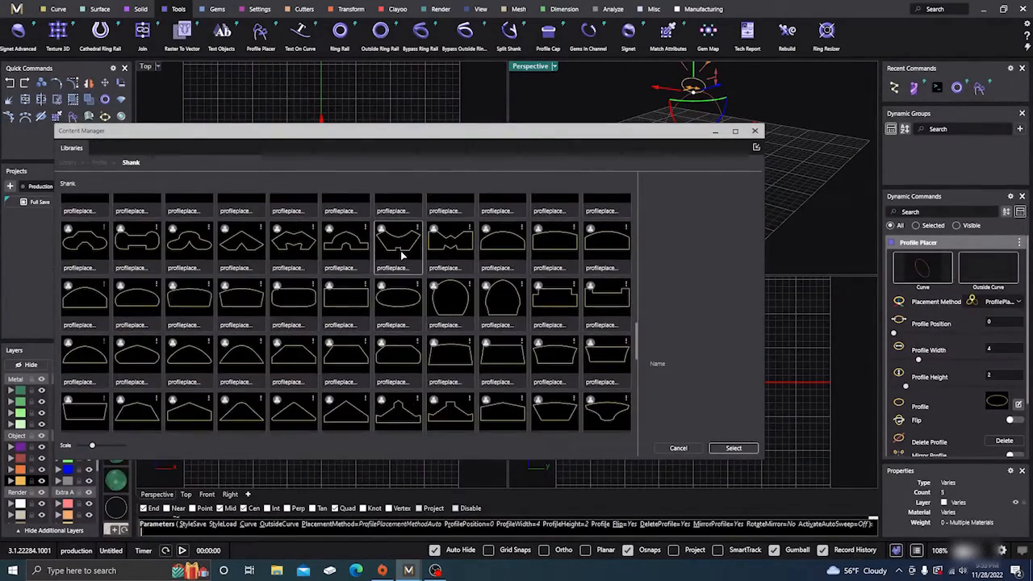
scroll(401, 255, down, 5)
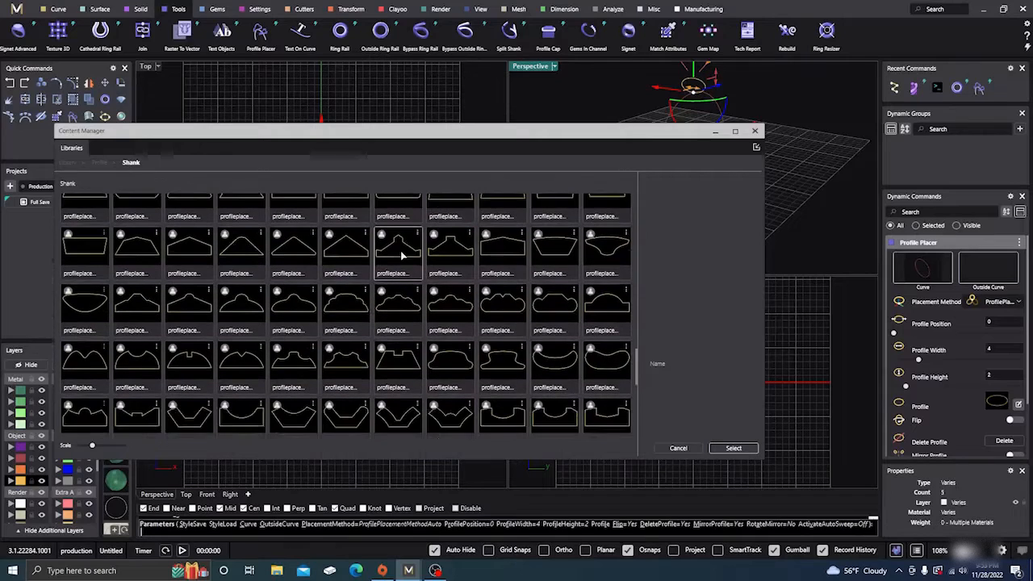
scroll(401, 255, down, 5)
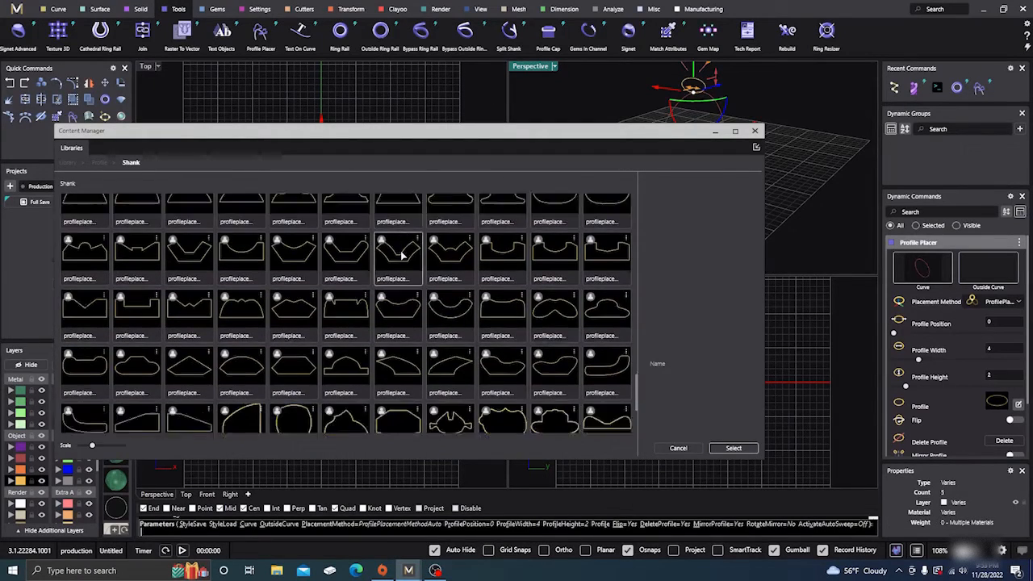
scroll(402, 255, down, 4)
scroll(402, 255, up, 6)
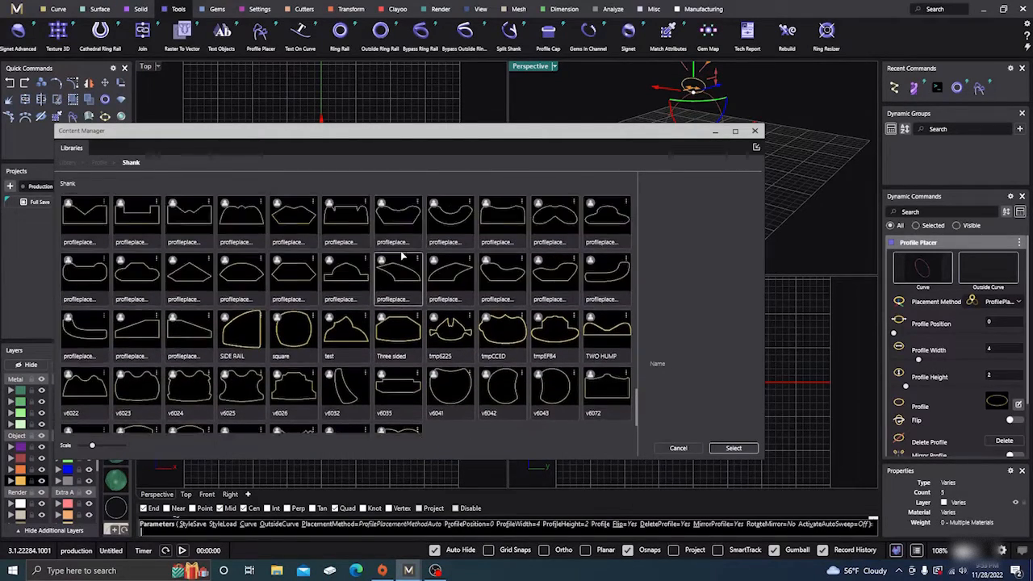
click(755, 131)
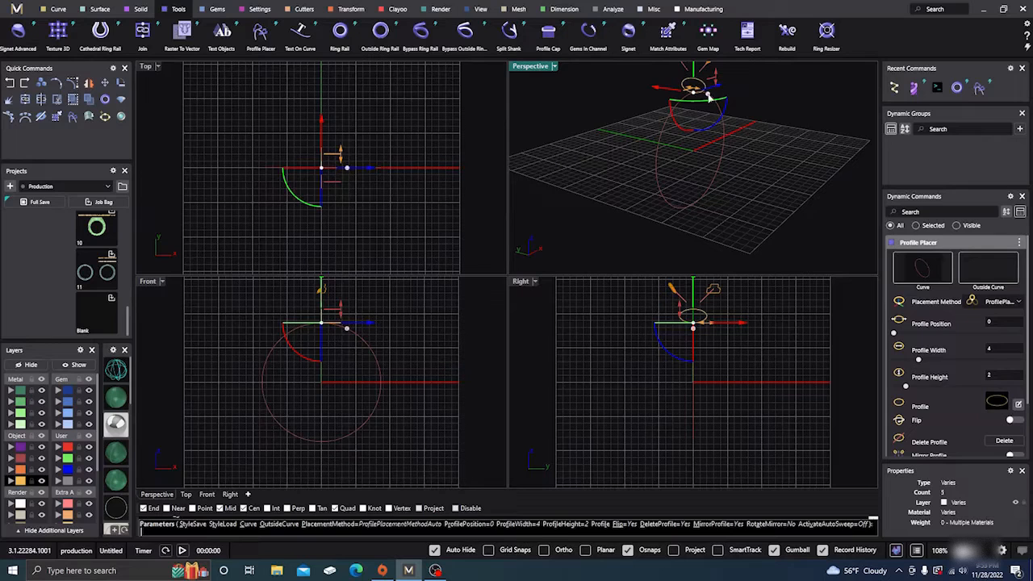
key(Escape)
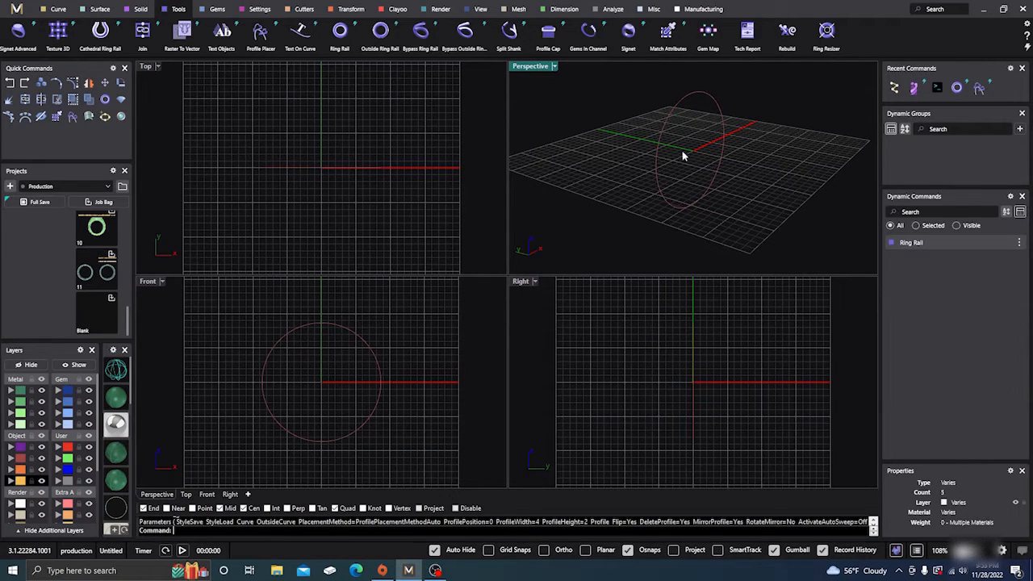
- Draw a horizontal line about 4.2 mm long in the Right view, outward from the ring rail's top quadrant
right_drag(683, 157, 575, 183)
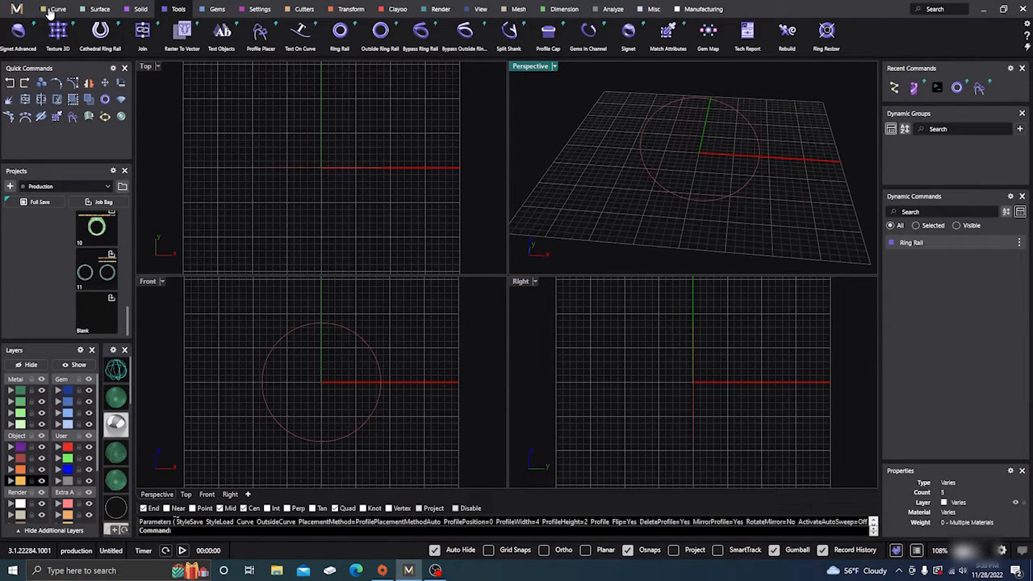
click(55, 10)
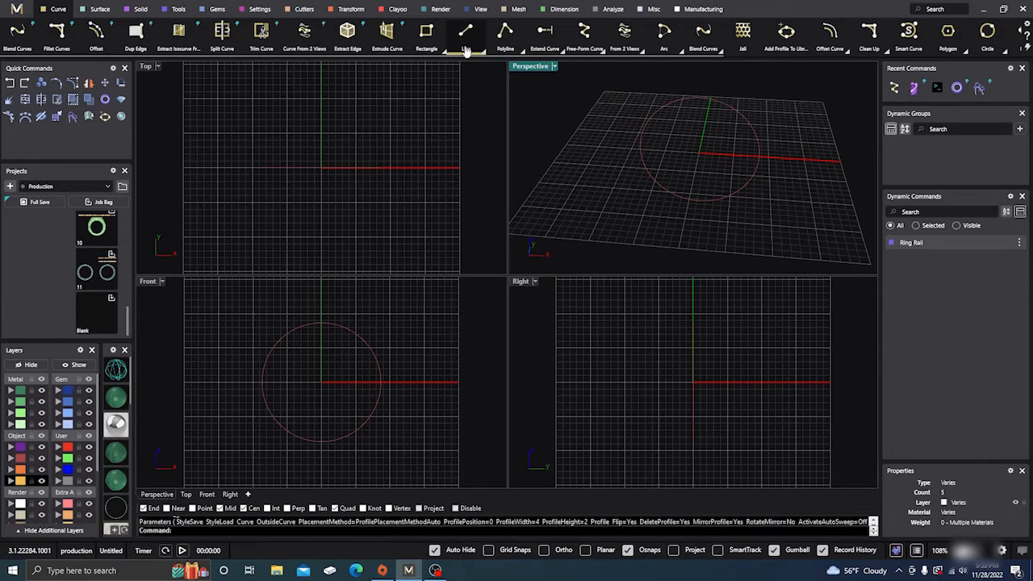
click(466, 32)
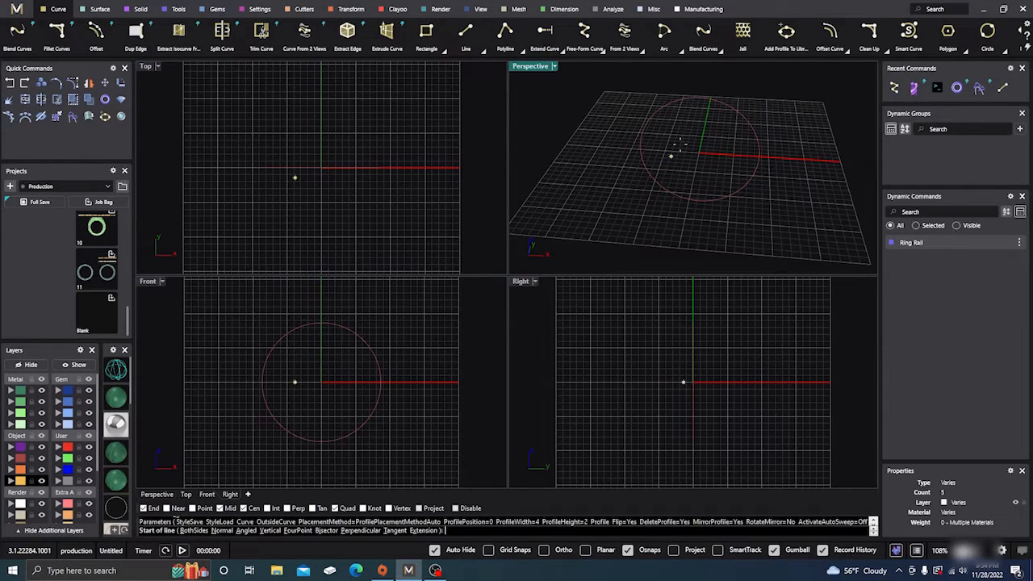
click(693, 323)
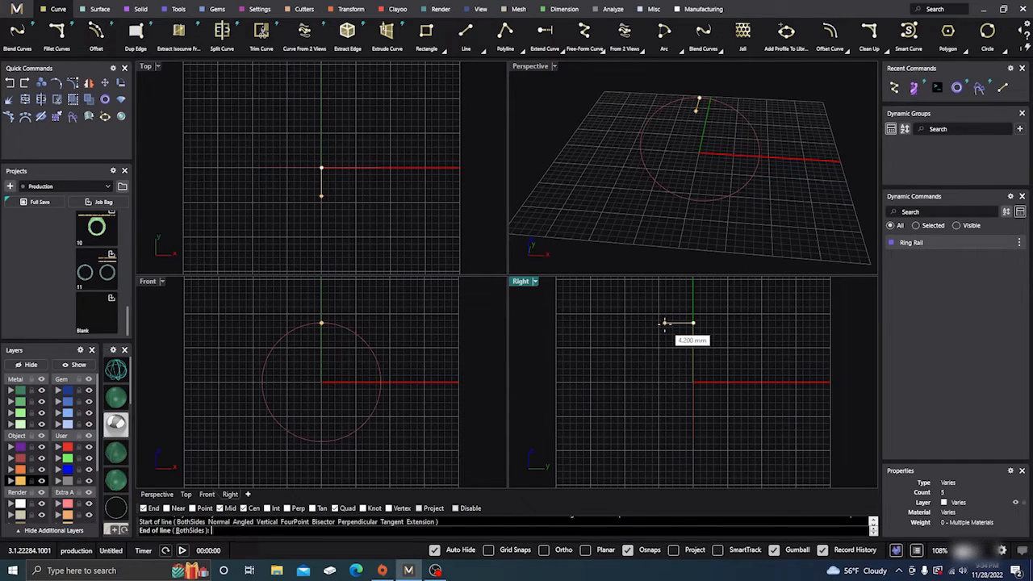
click(664, 324)
scroll(670, 323, up, 3)
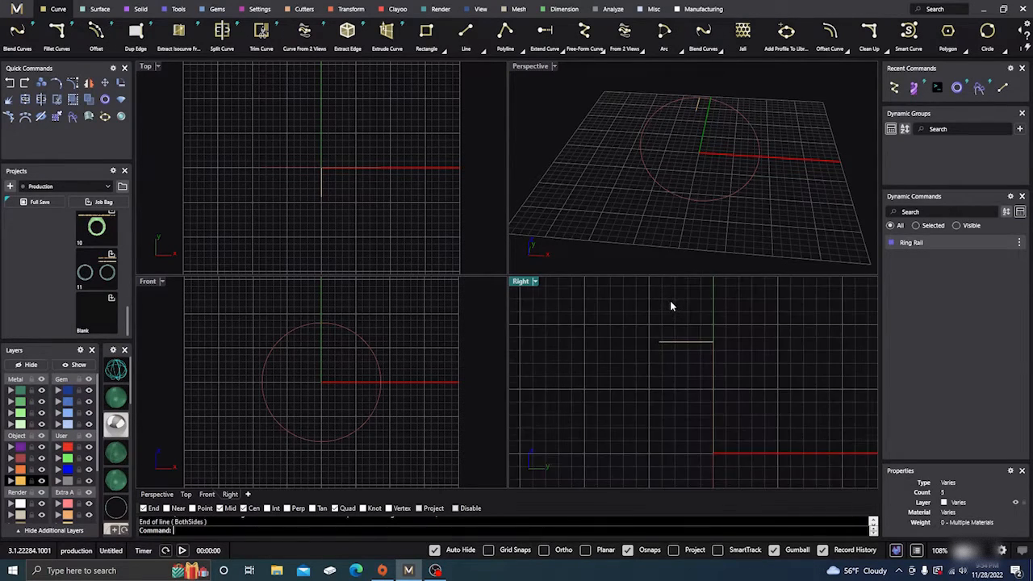
- From the base line's outer end, draw a vertical line about 1.3 mm up and a horizontal line about 1.2 mm inward
key(Return)
click(660, 341)
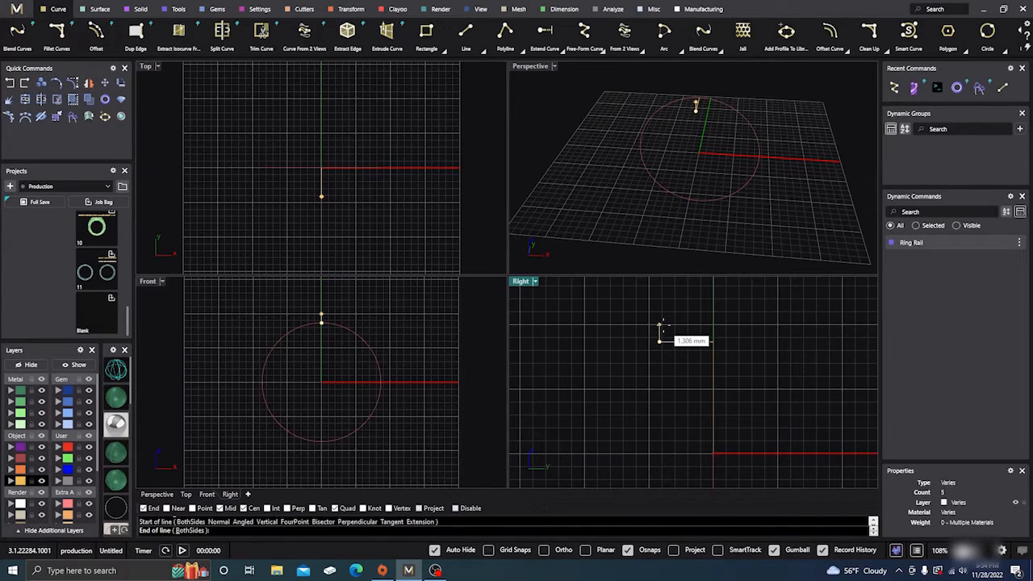
click(660, 327)
right_drag(629, 351, 590, 374)
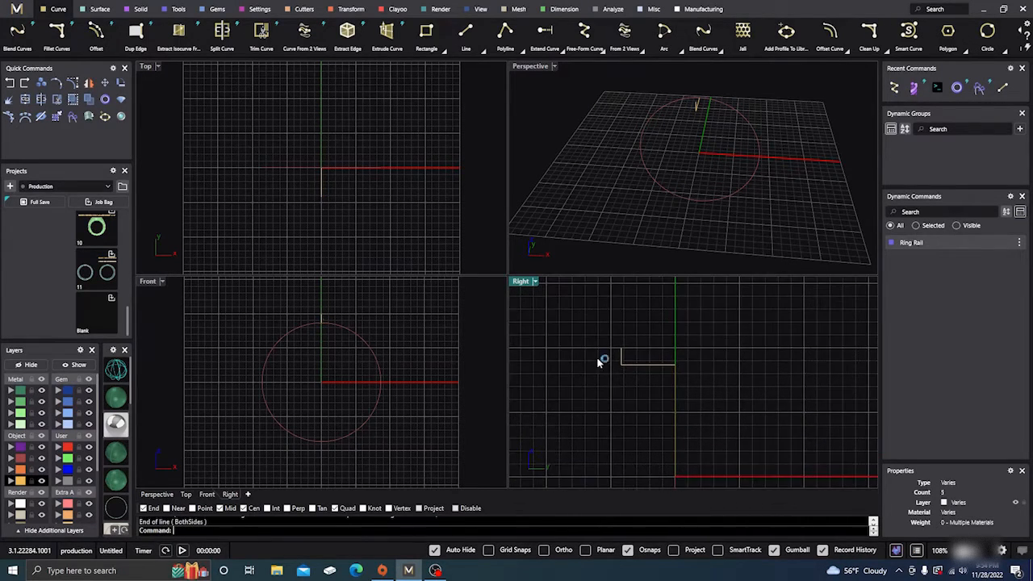
right_click(597, 358)
click(621, 348)
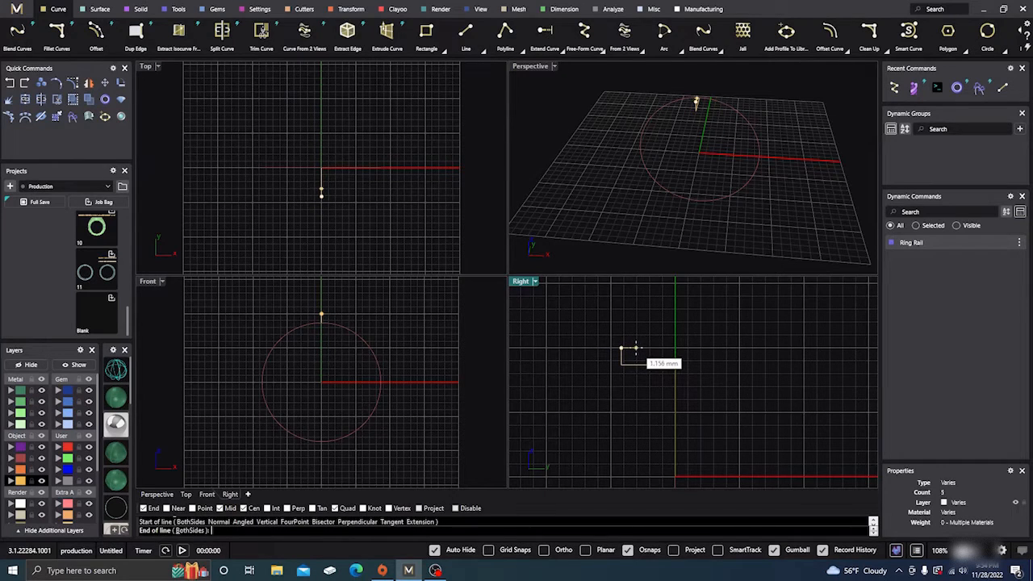
click(636, 348)
- Continue the stepped profile with a vertical line about 1.25 mm up and a horizontal line about 3.5 mm past the ring's centre axis
right_click(636, 351)
click(636, 348)
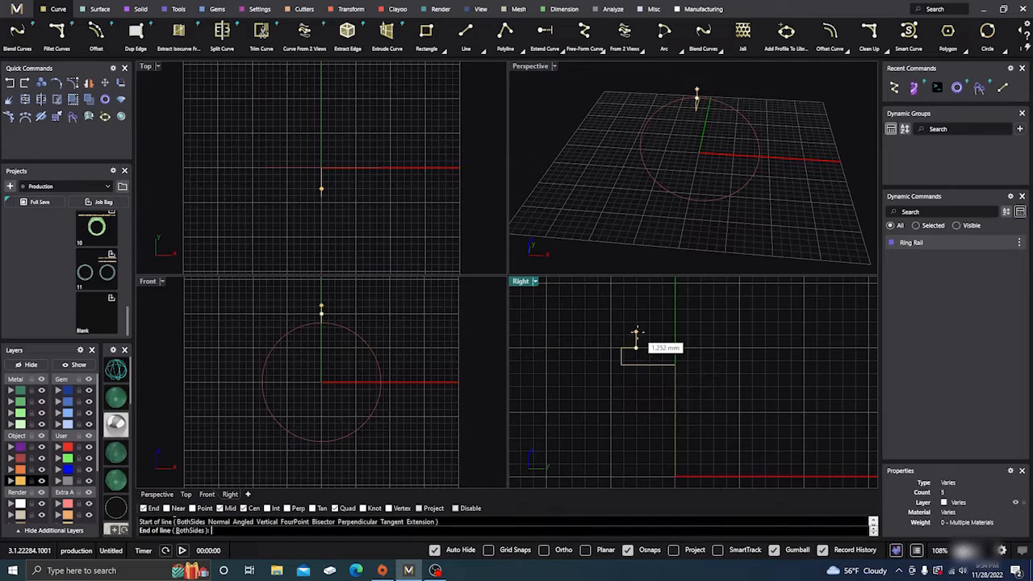
click(636, 330)
right_click(636, 330)
click(636, 331)
click(680, 332)
- Draw a vertical centre line from the ring rail's top quadrant up past the profile's upper line
right_click(682, 361)
click(676, 364)
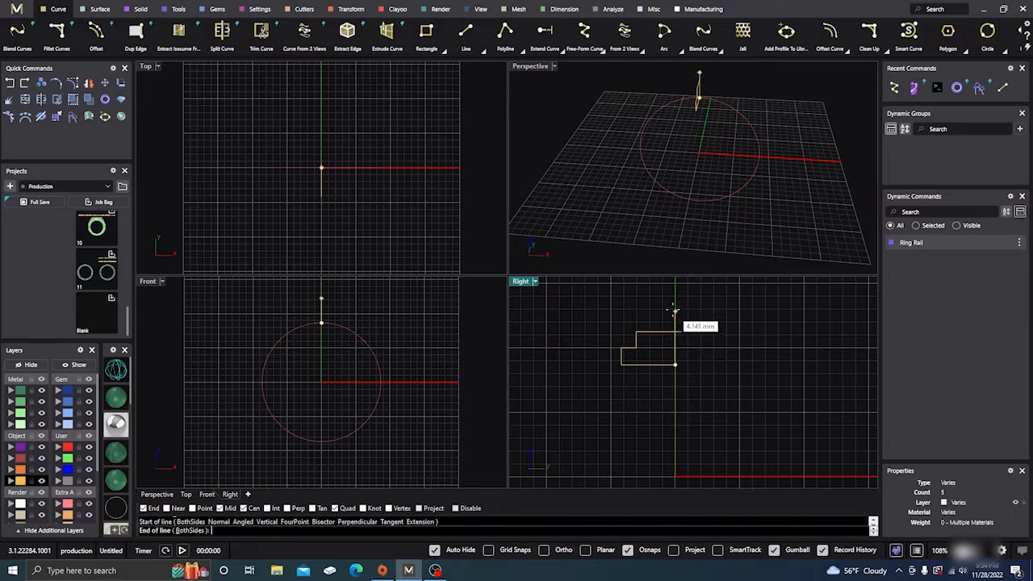
click(674, 307)
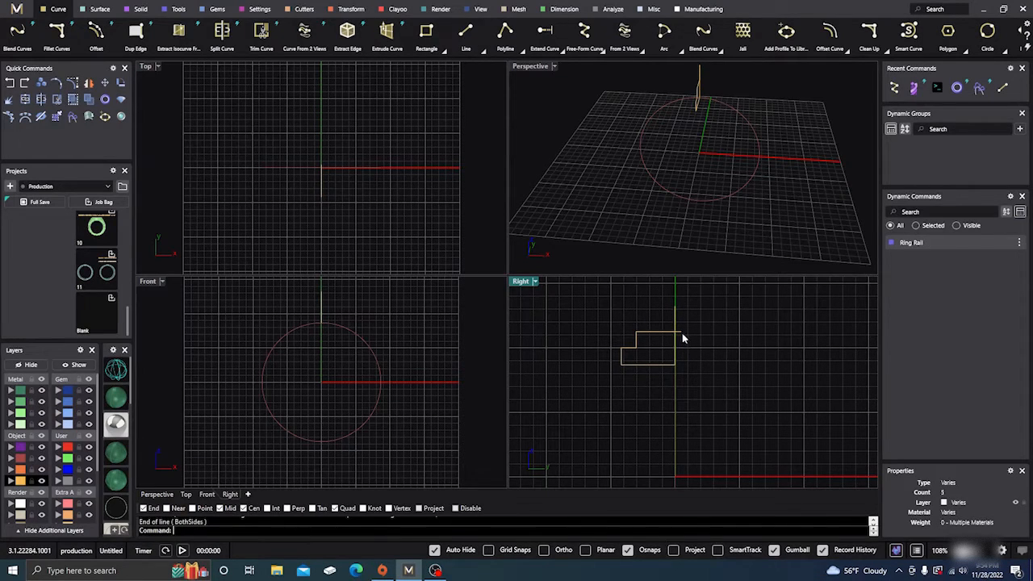
- Split the profile's upper horizontal line with the vertical centre line, and select the centre line
click(680, 334)
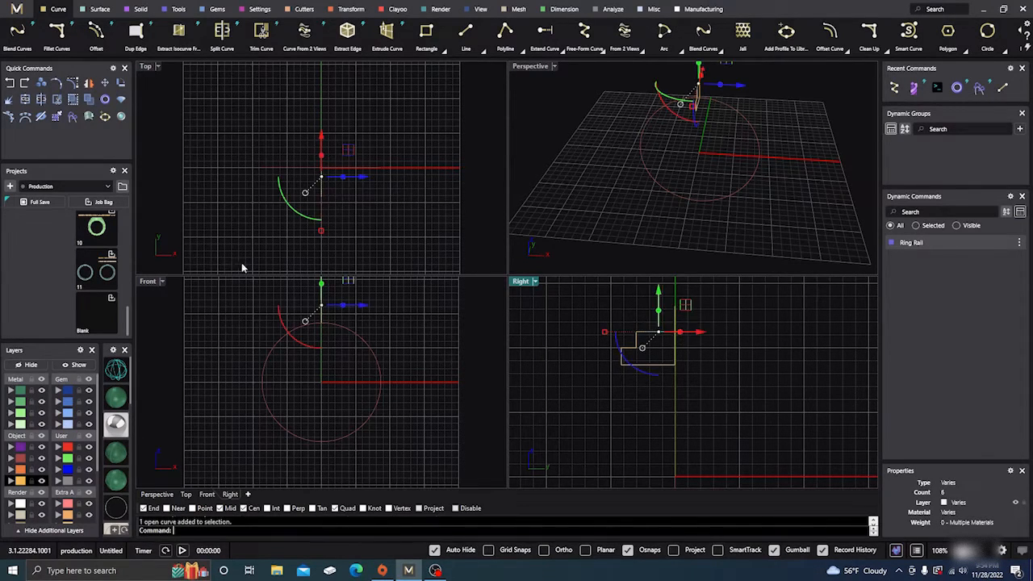
click(41, 100)
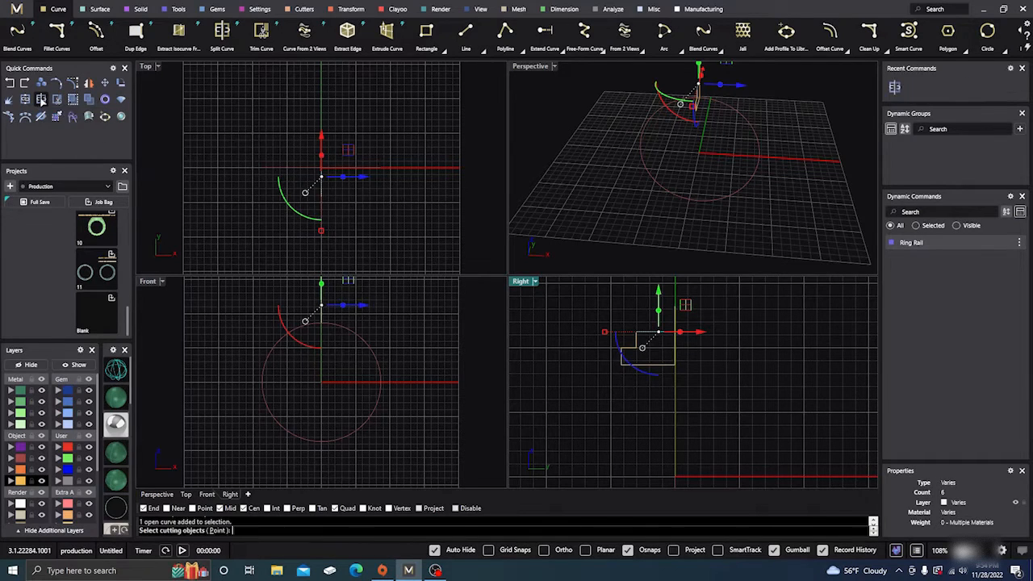
click(676, 327)
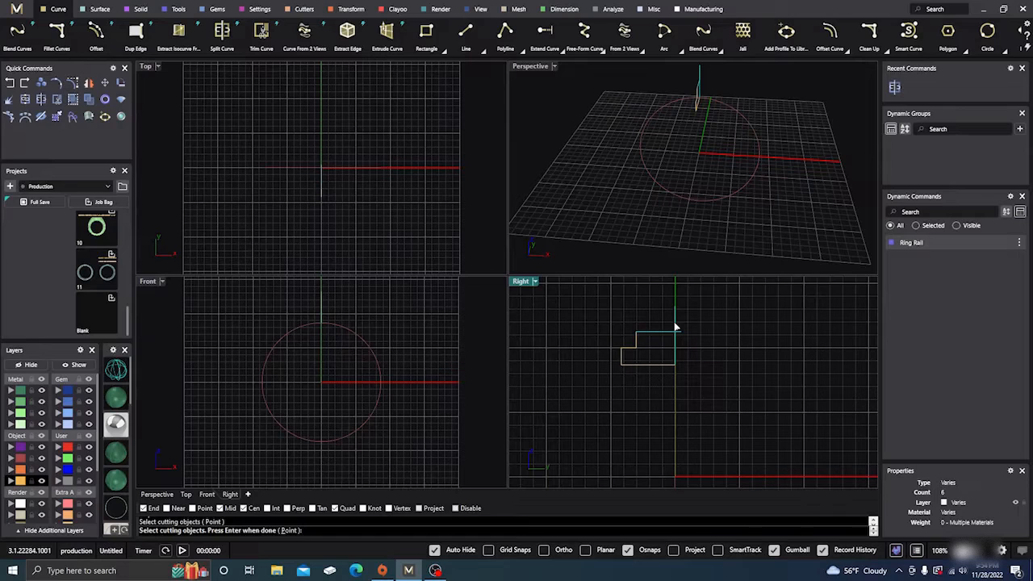
key(Return)
click(711, 312)
click(674, 320)
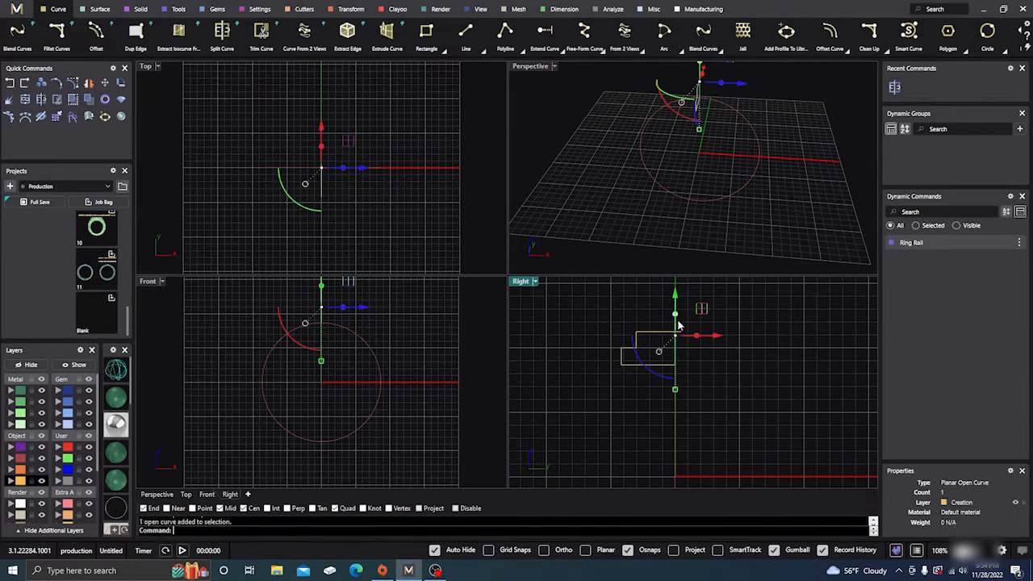
- Delete the vertical centre line and the short piece of the profile's upper line that extends past the centre axis
key(Delete)
click(682, 332)
key(Delete)
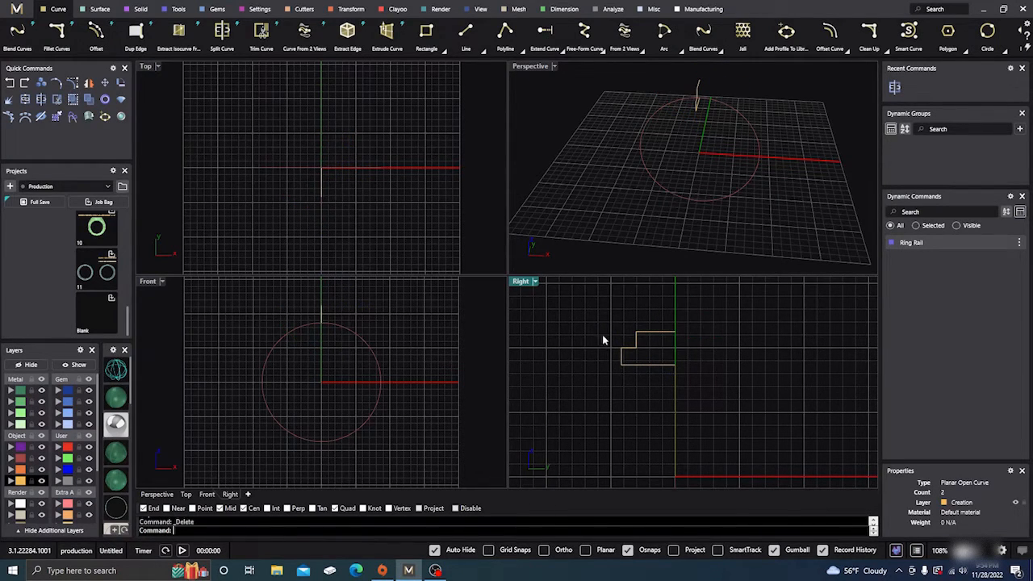
- Mirror the half profile's curves, without the ring rail, across the vertical centre axis in the Right view
drag(661, 347, 609, 307)
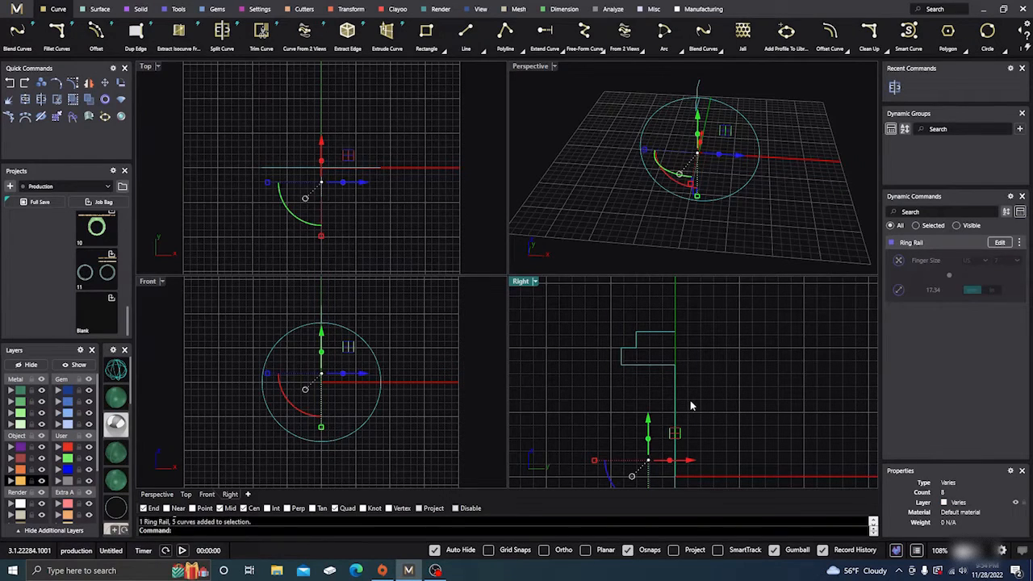
ctrl+drag(703, 412, 637, 385)
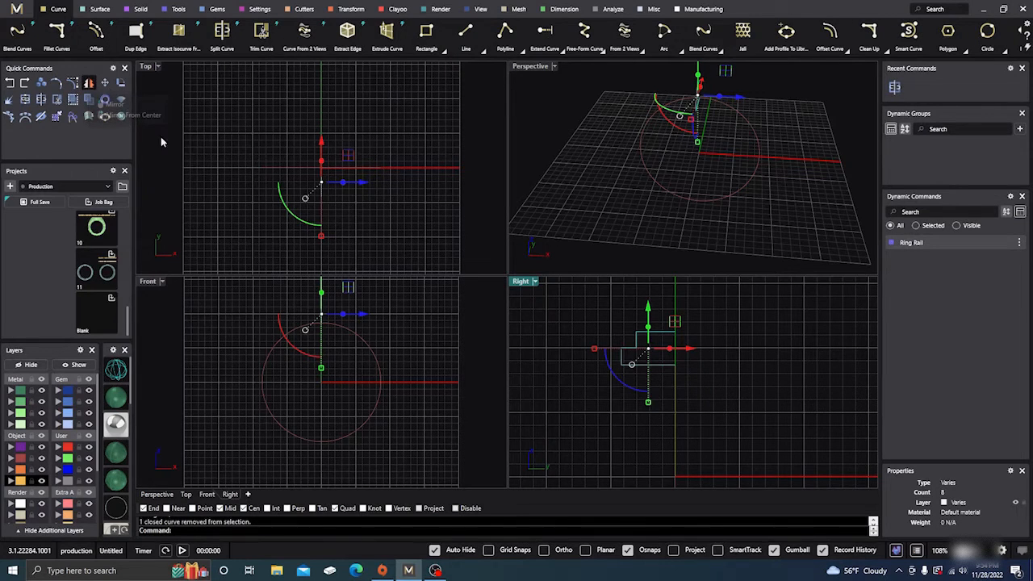
click(675, 299)
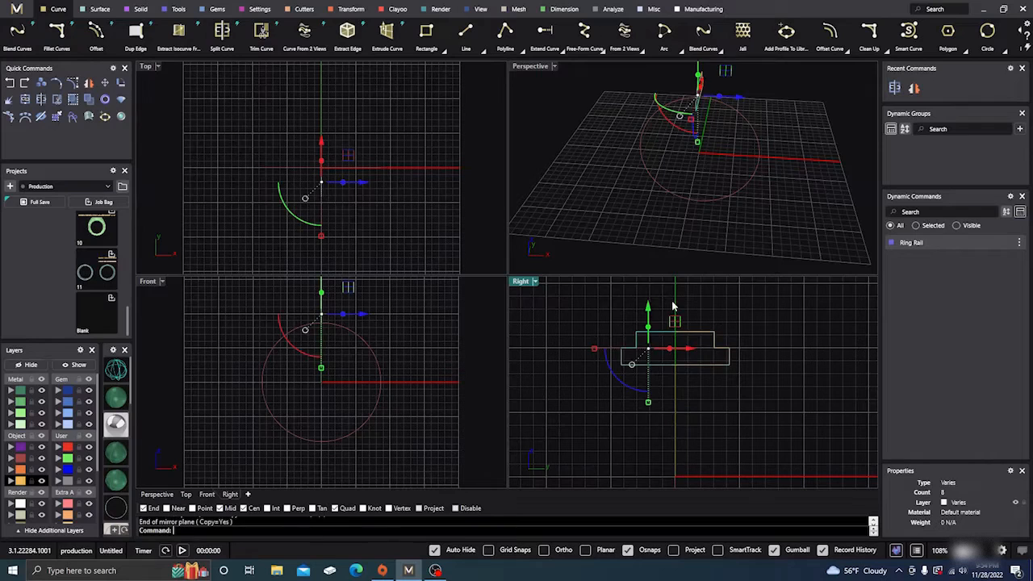
- Join all curves of both profile halves into one closed curve, accepting the break in history
click(707, 303)
drag(592, 305, 749, 387)
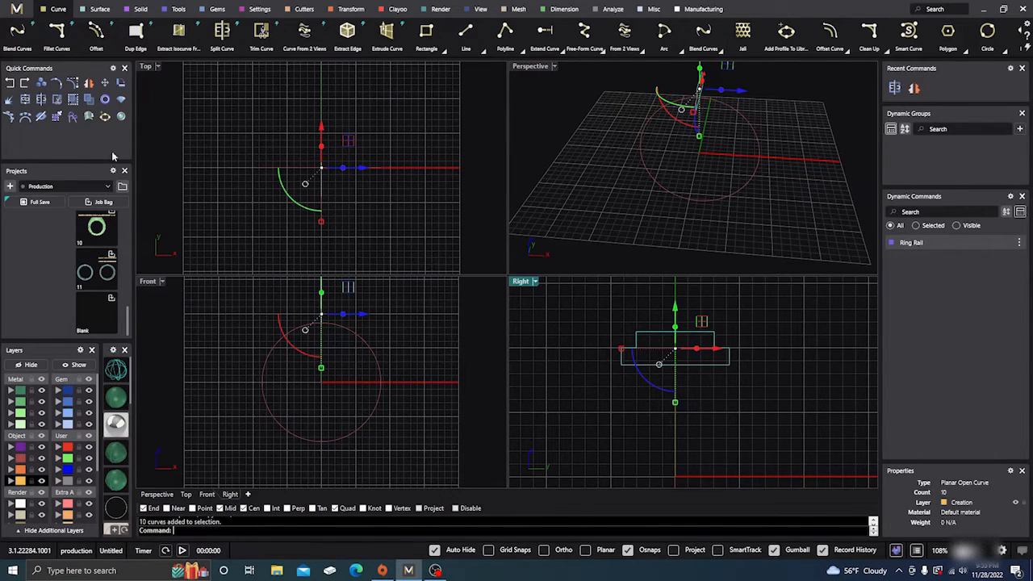
click(51, 108)
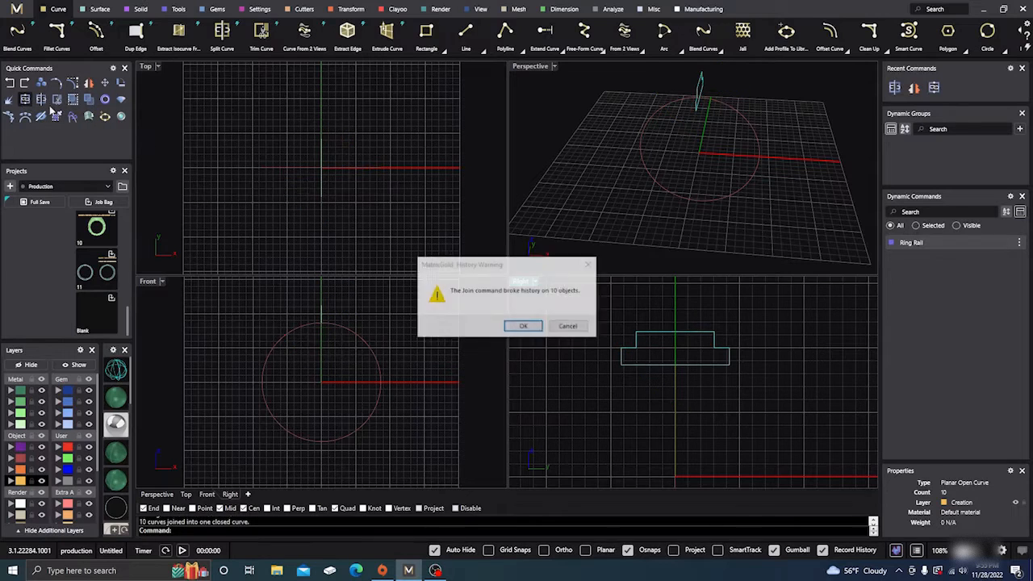
click(523, 326)
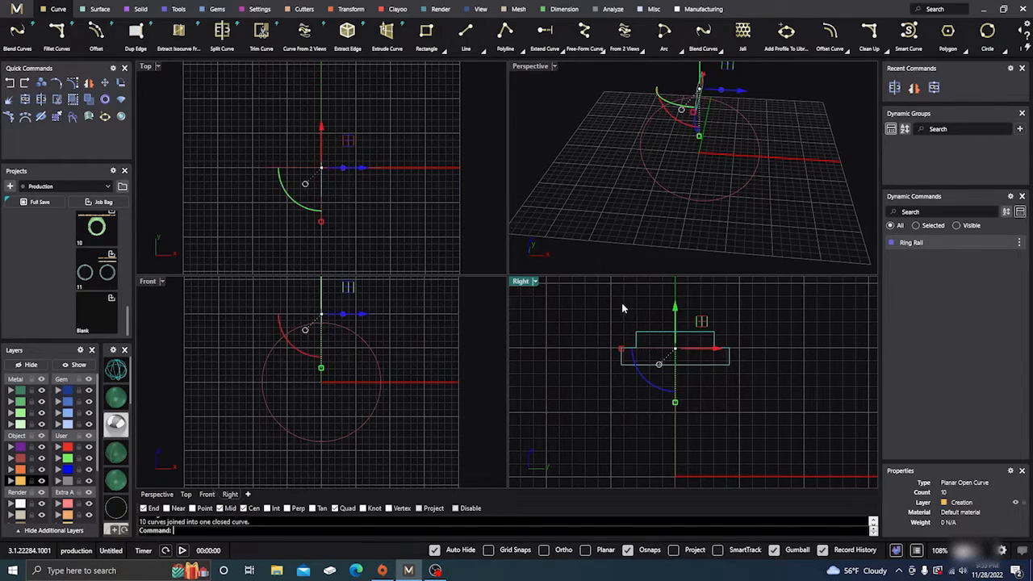
click(622, 306)
- Round all corners of the closed stepped profile with Fillet Corners at a 0.2 mm radius
click(648, 339)
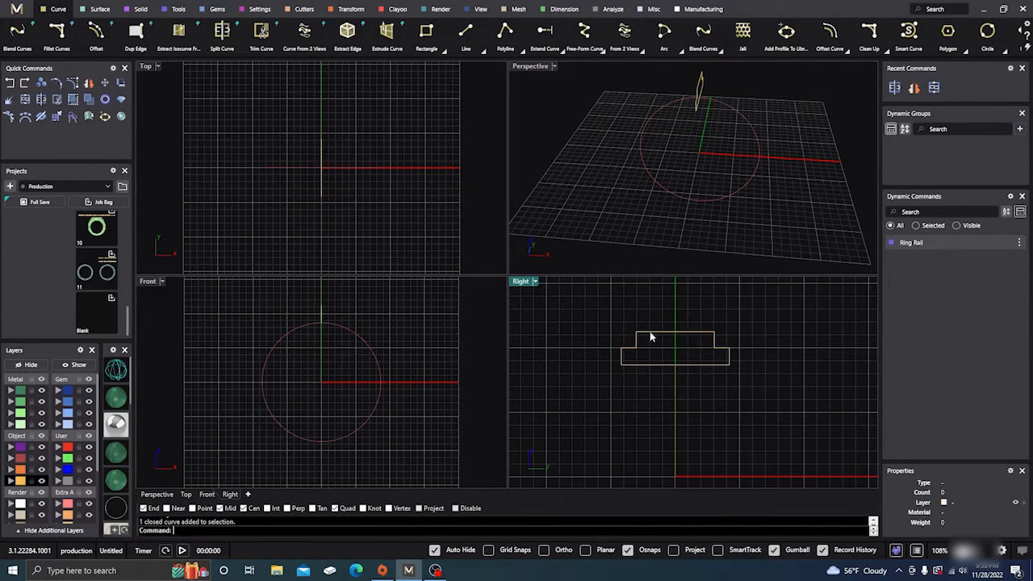
click(879, 50)
click(870, 71)
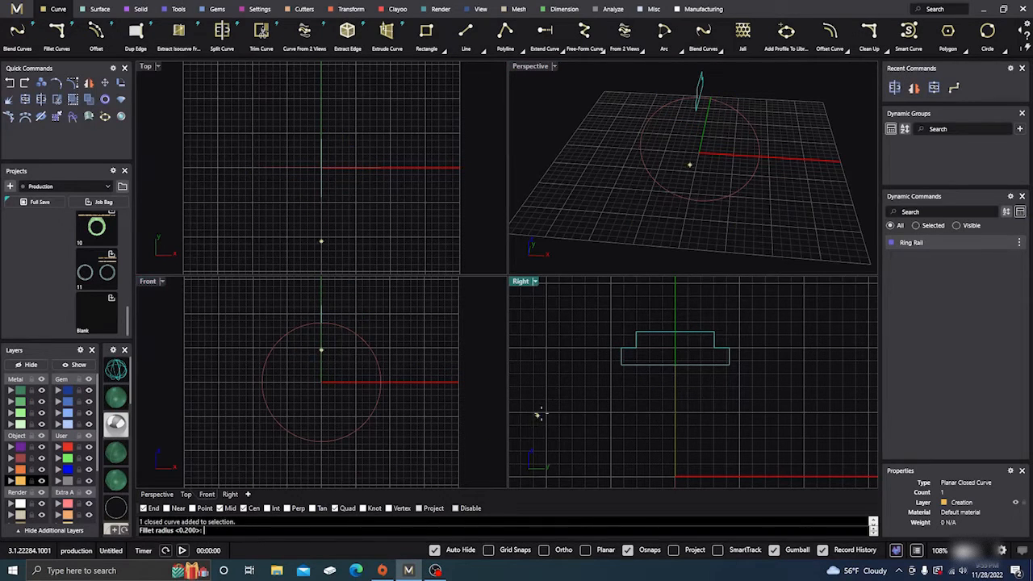
right_click(607, 361)
scroll(637, 335, up, 5)
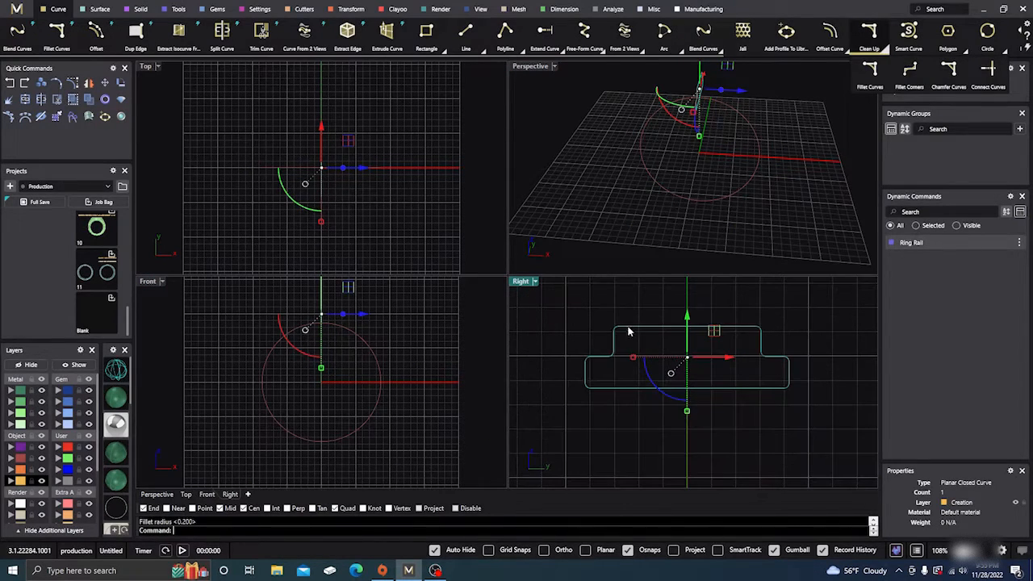
- Stretch the profile vertically by a factor of about 1.7 with Scale 1D, based at the midpoint of its lower edge
double_click(517, 284)
scroll(504, 329, down, 5)
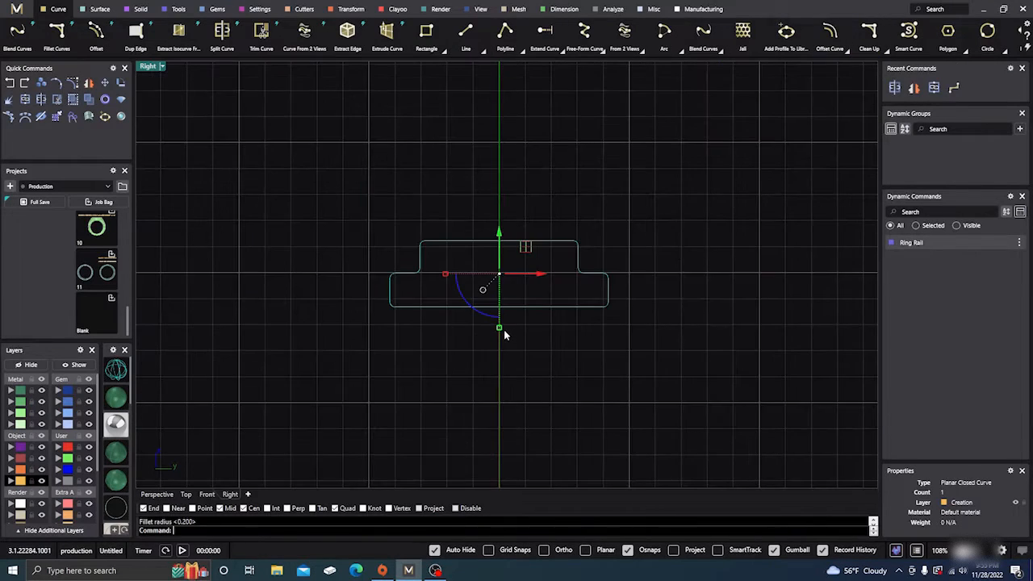
key(Escape)
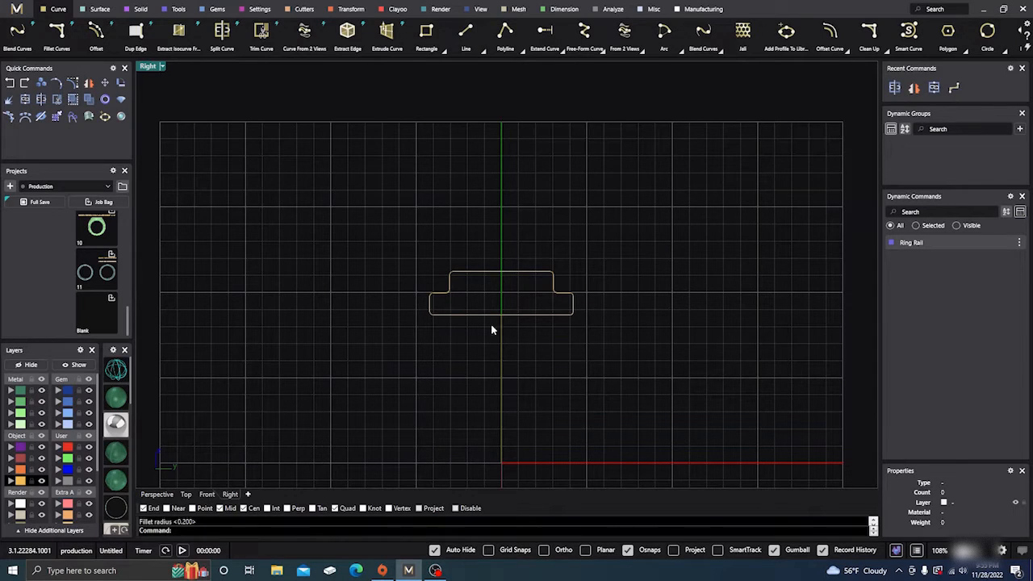
click(347, 10)
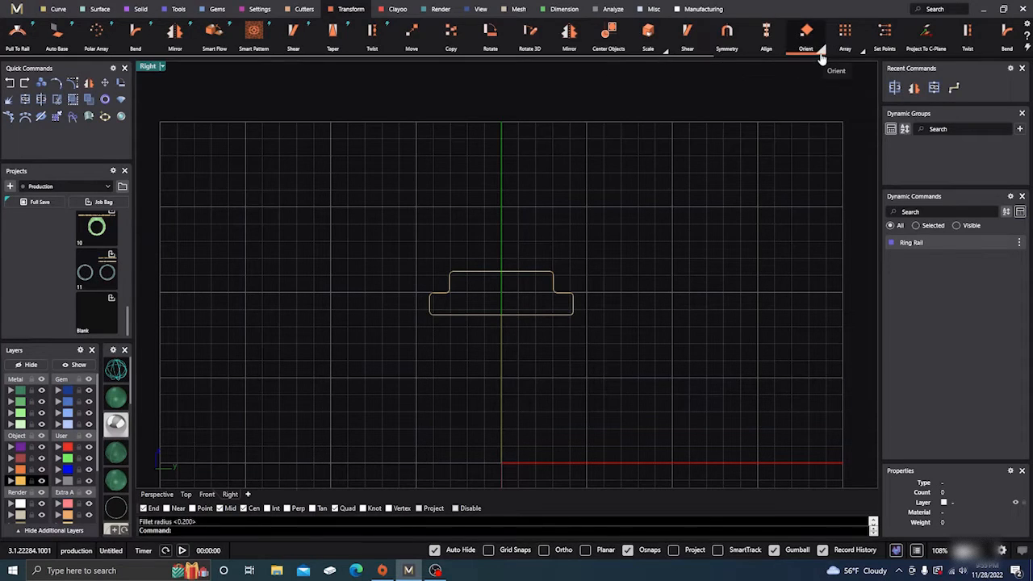
click(665, 51)
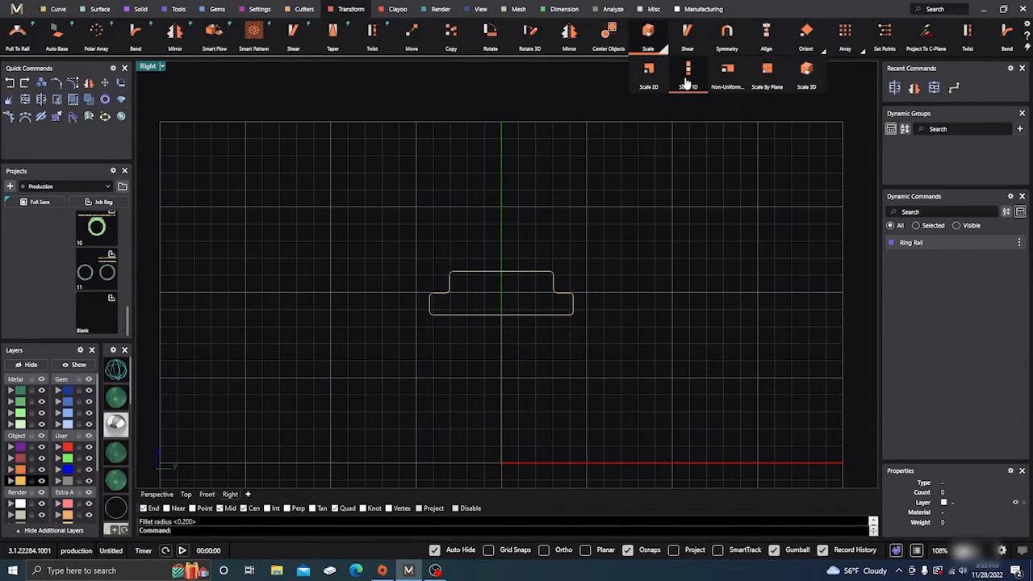
click(682, 89)
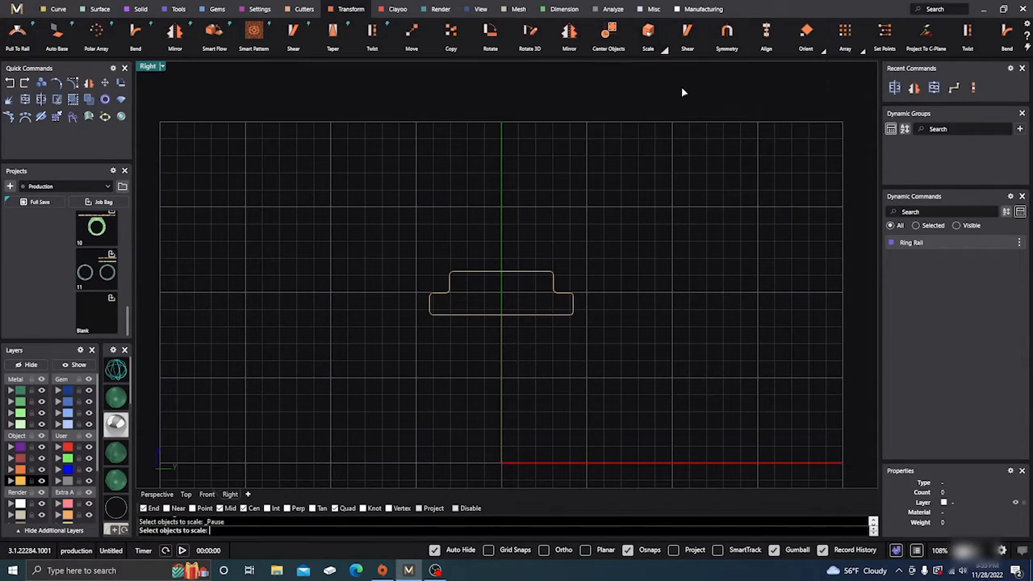
click(510, 277)
key(Return)
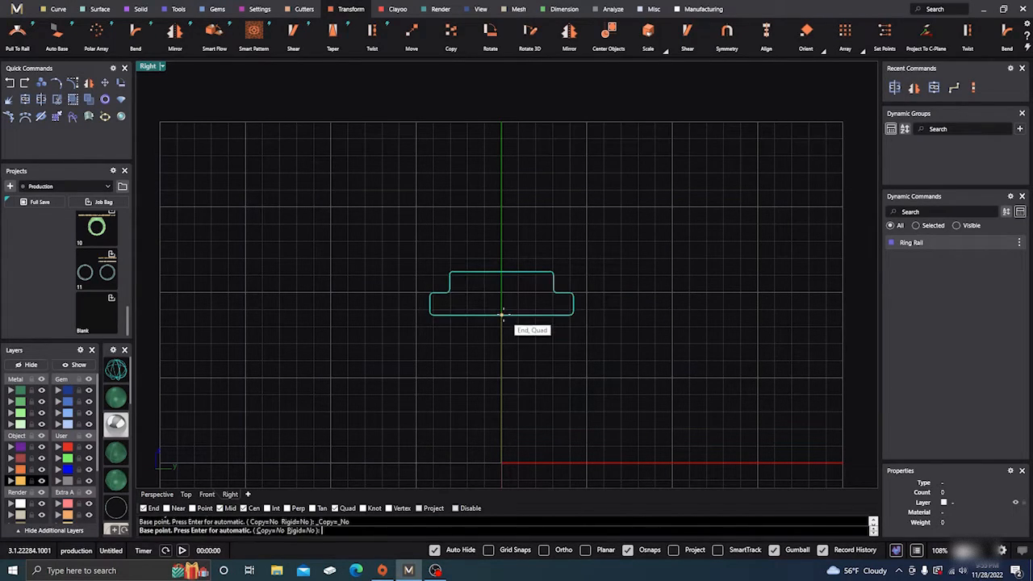
click(502, 314)
click(502, 272)
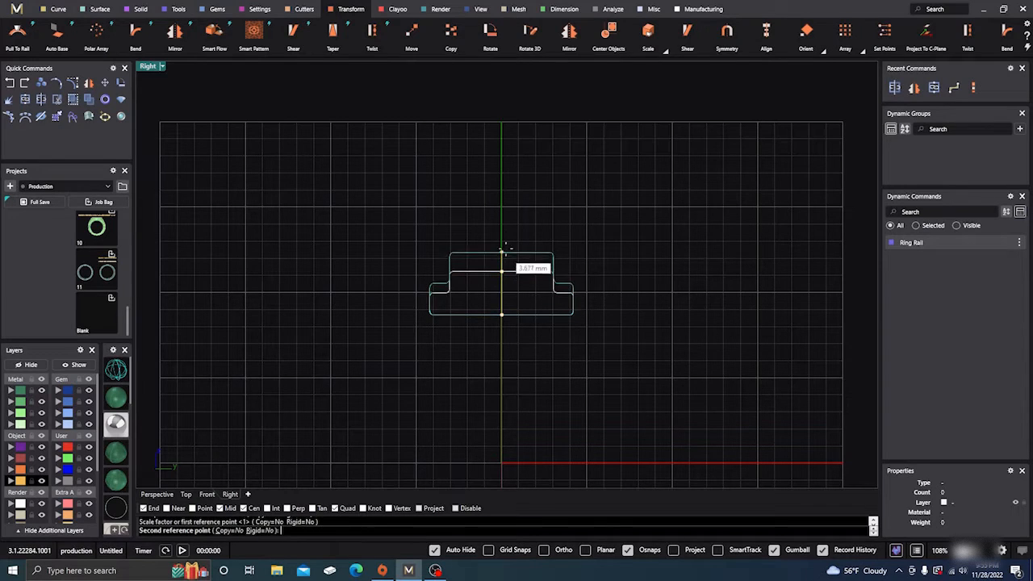
click(506, 240)
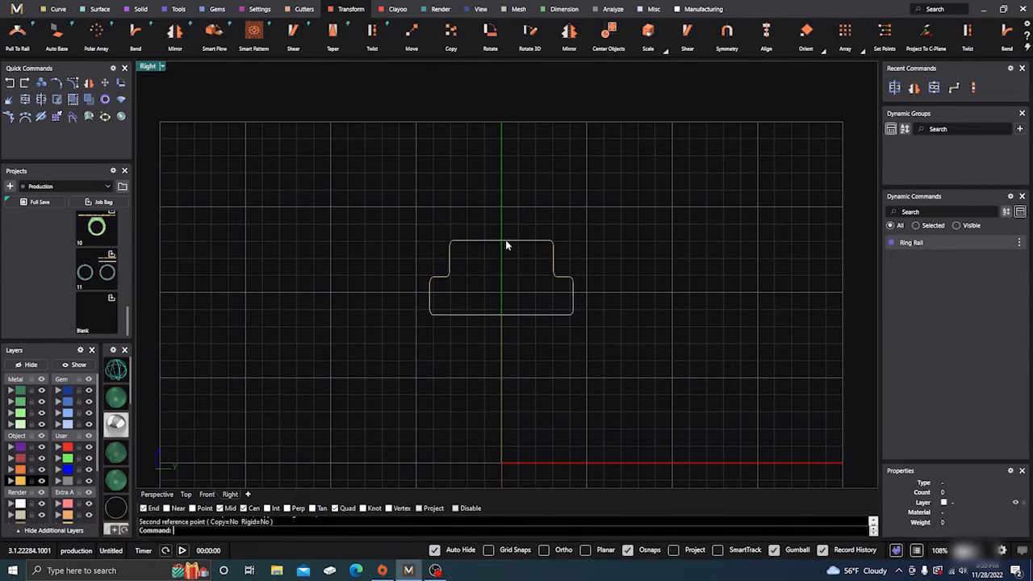
- Widen the profile horizontally with Scale 1D, based at the midpoint of its lower edge
key(Return)
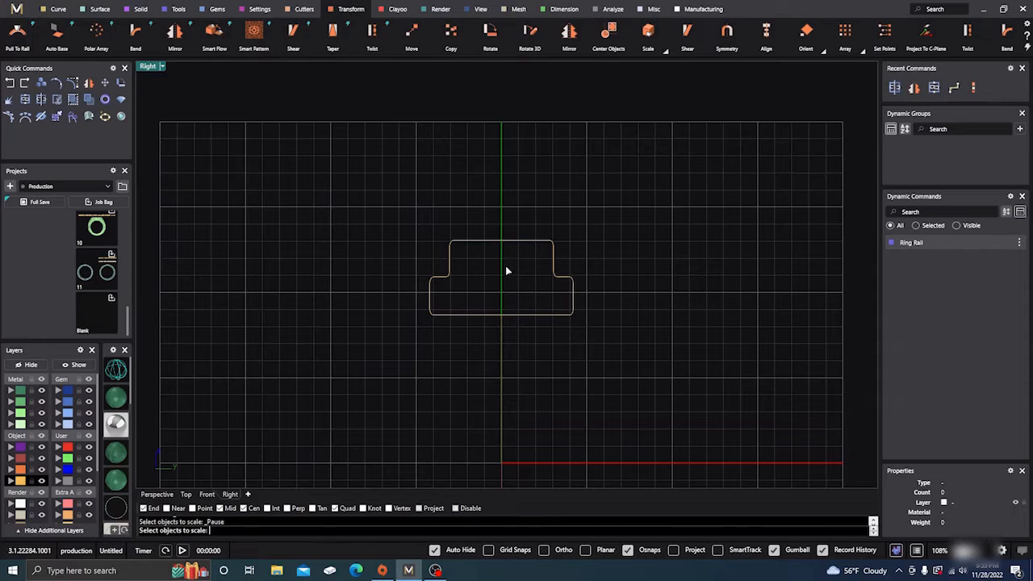
key(Escape)
key(Return)
click(509, 240)
key(Return)
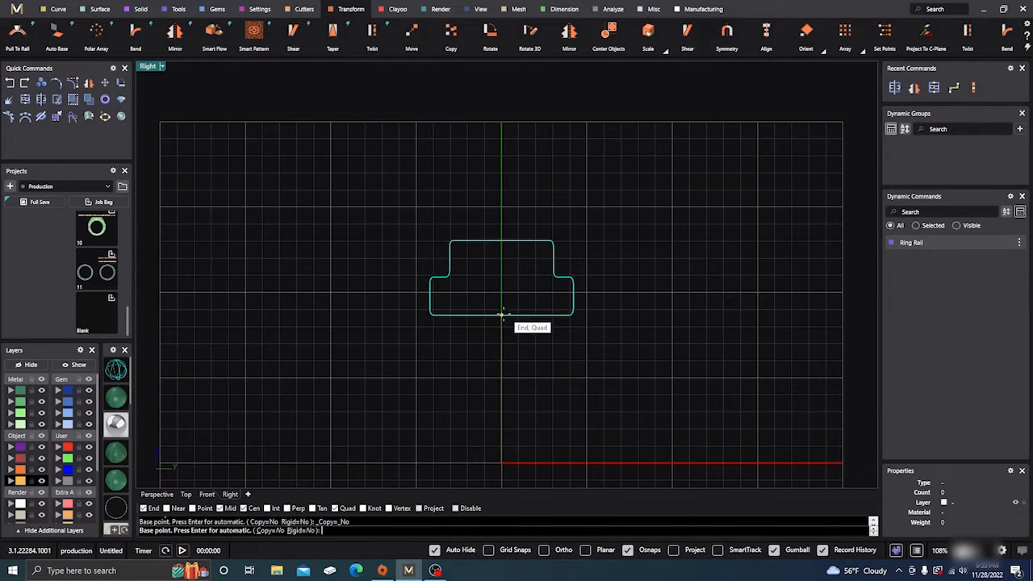
click(597, 316)
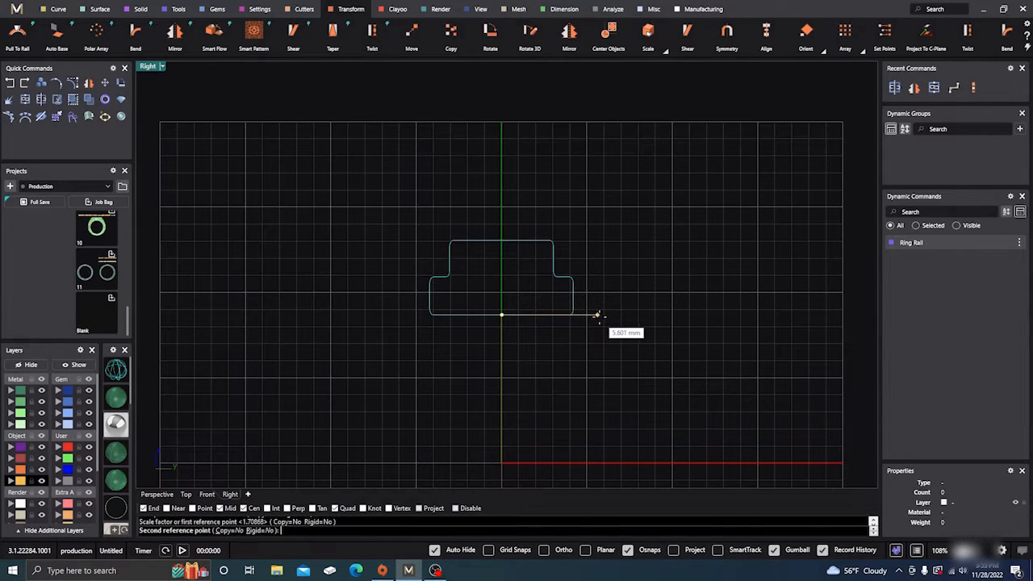
click(642, 316)
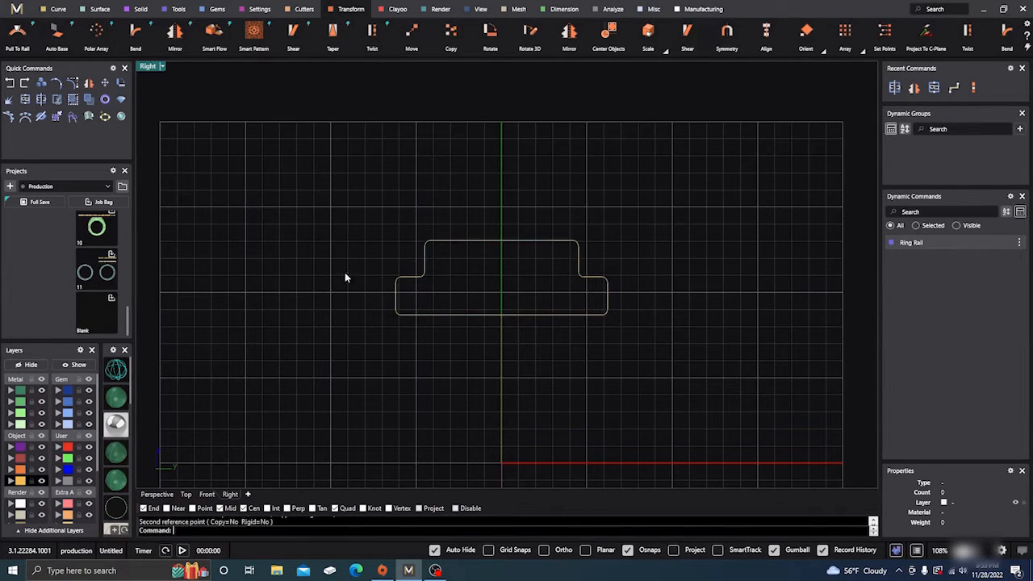
- Check the profile's width against the ring rail in 3D, and narrow it evenly about its centre in the Right view
click(157, 494)
right_drag(321, 318, 395, 403)
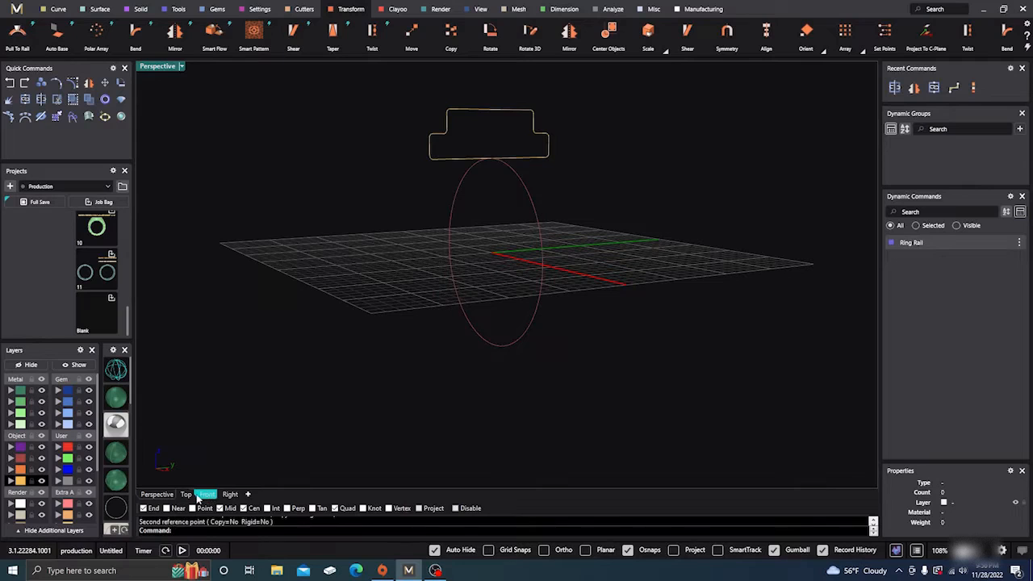
click(230, 494)
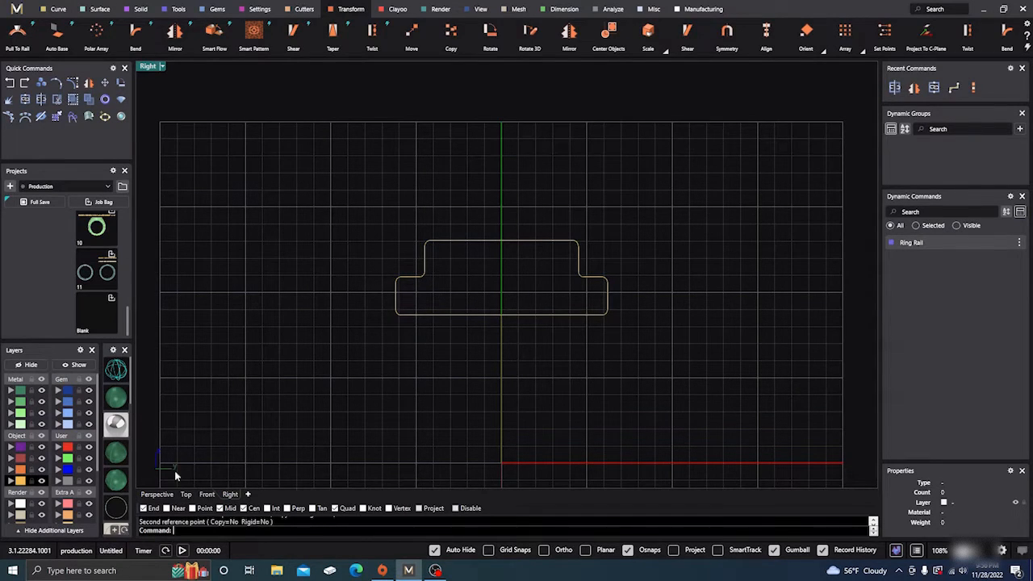
click(156, 494)
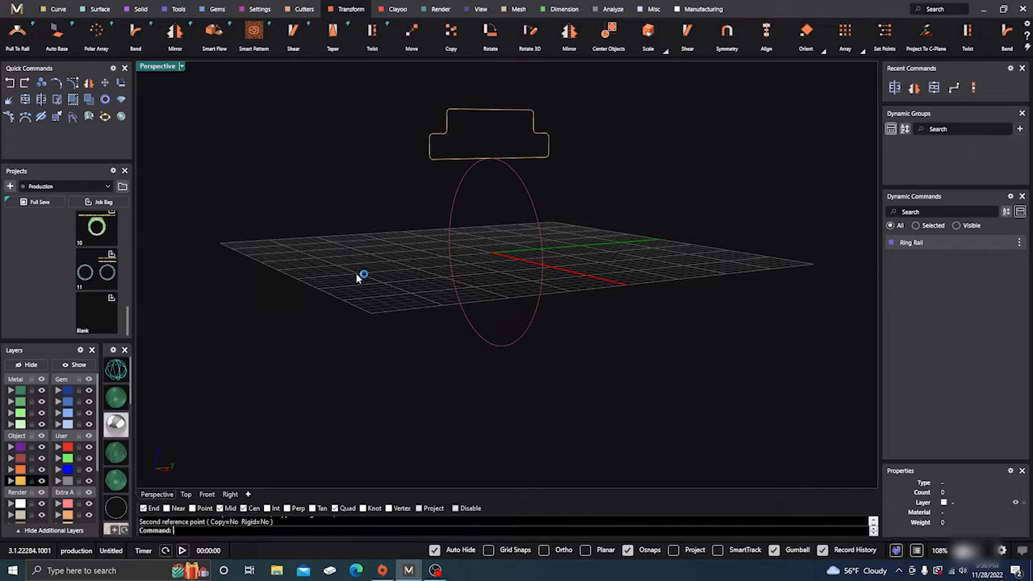
right_drag(356, 273, 322, 274)
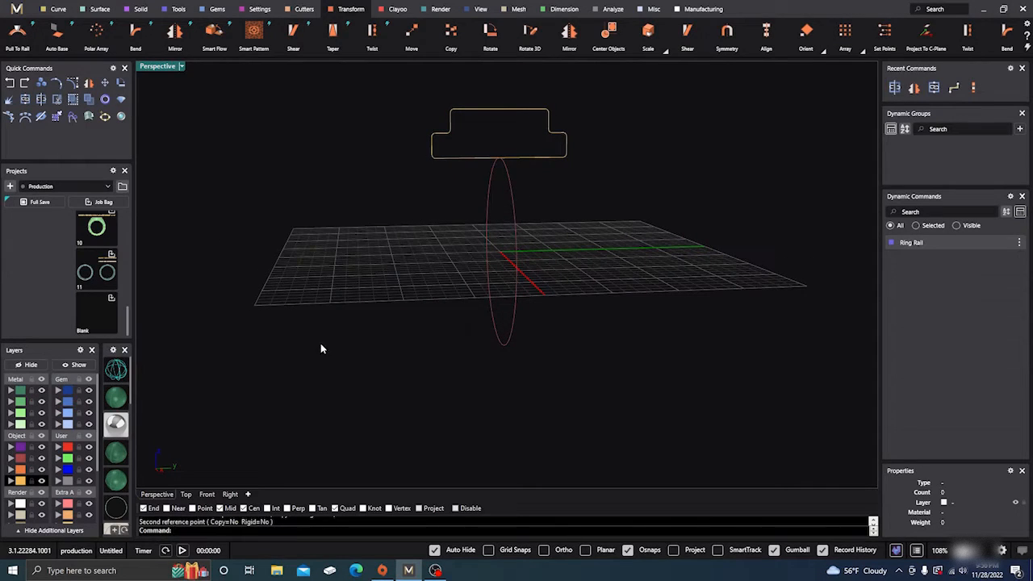
click(230, 494)
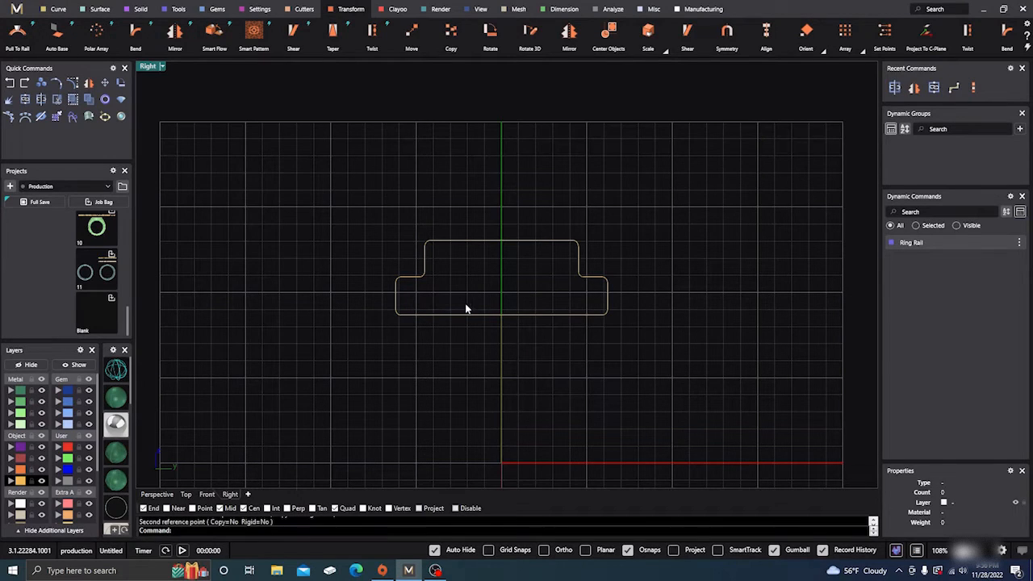
click(426, 273)
drag(452, 279, 458, 279)
click(345, 251)
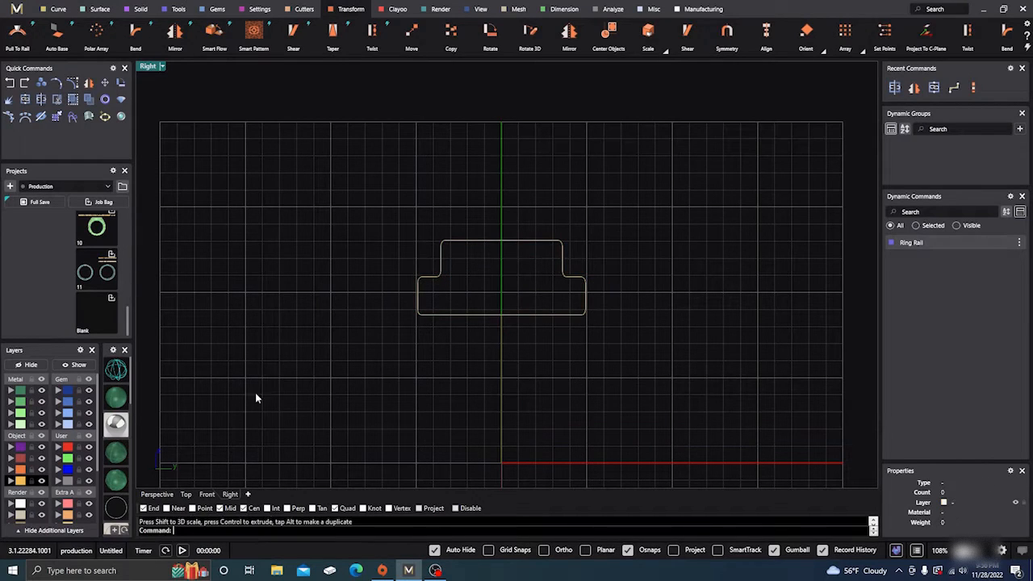
click(157, 494)
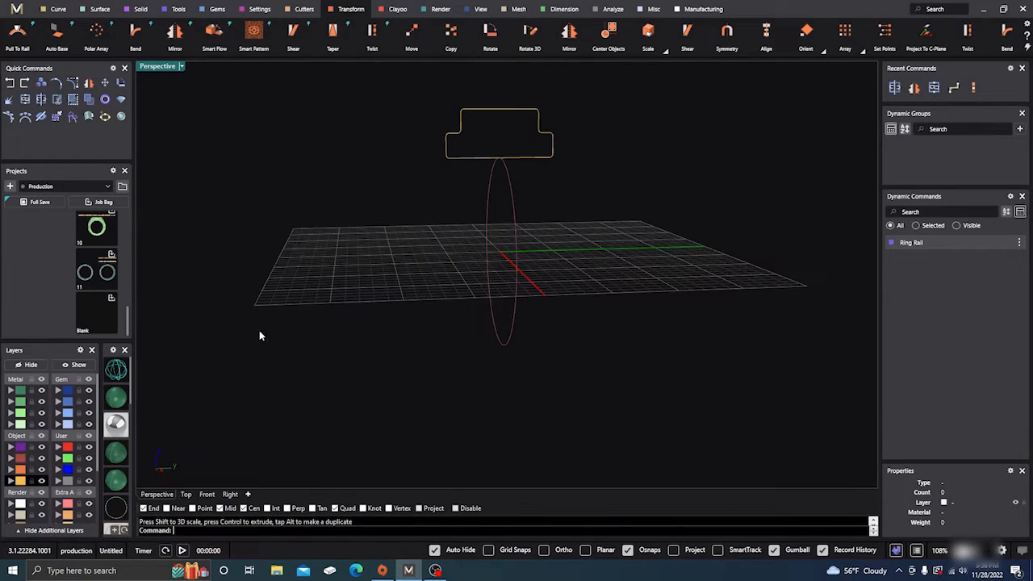
click(97, 8)
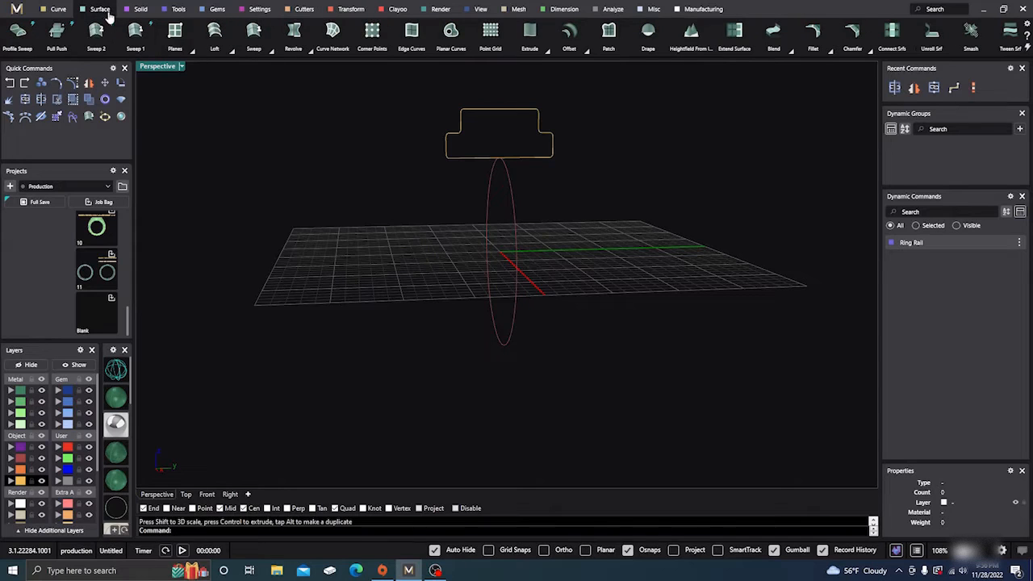
click(135, 29)
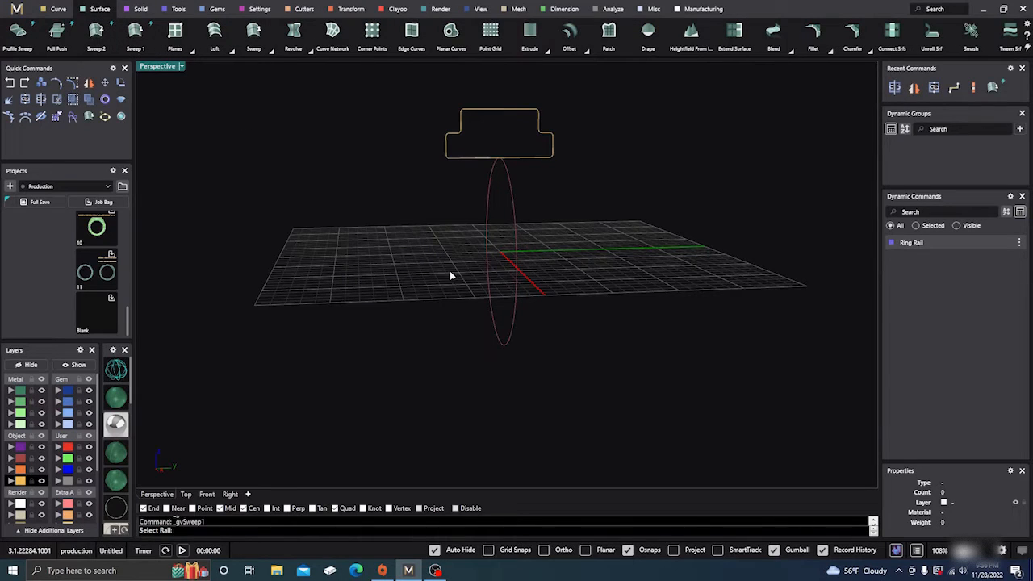
right_drag(450, 276, 475, 336)
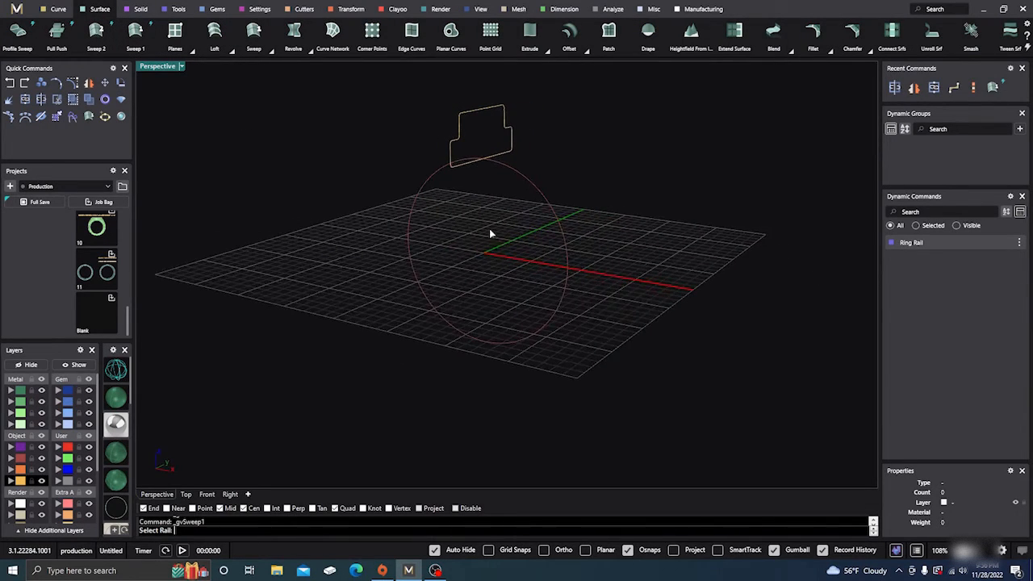
key(Escape)
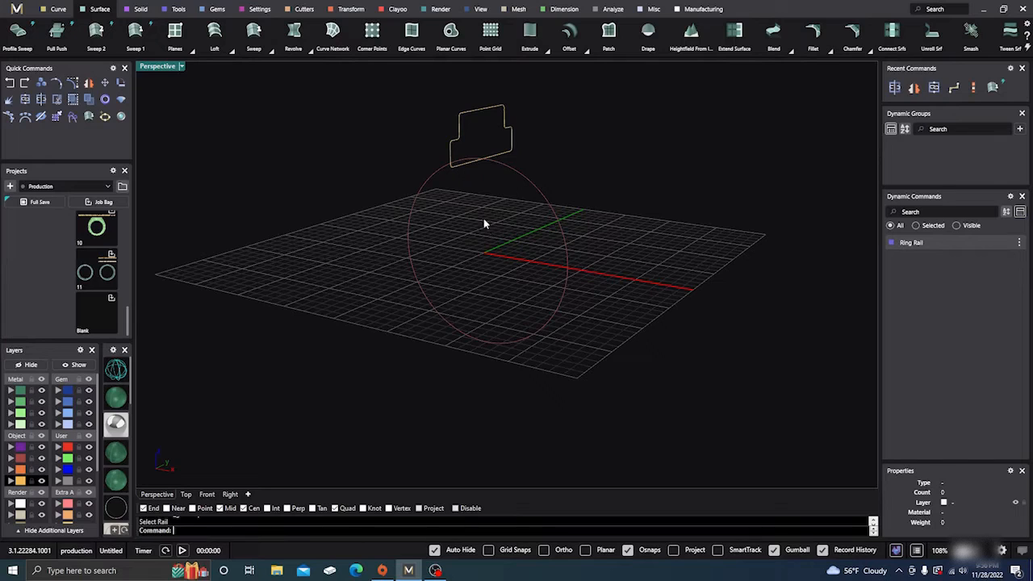
- Rotate a copy of the profile by -90 degrees about the origin in the Front view, with Copy set to Yes
click(478, 117)
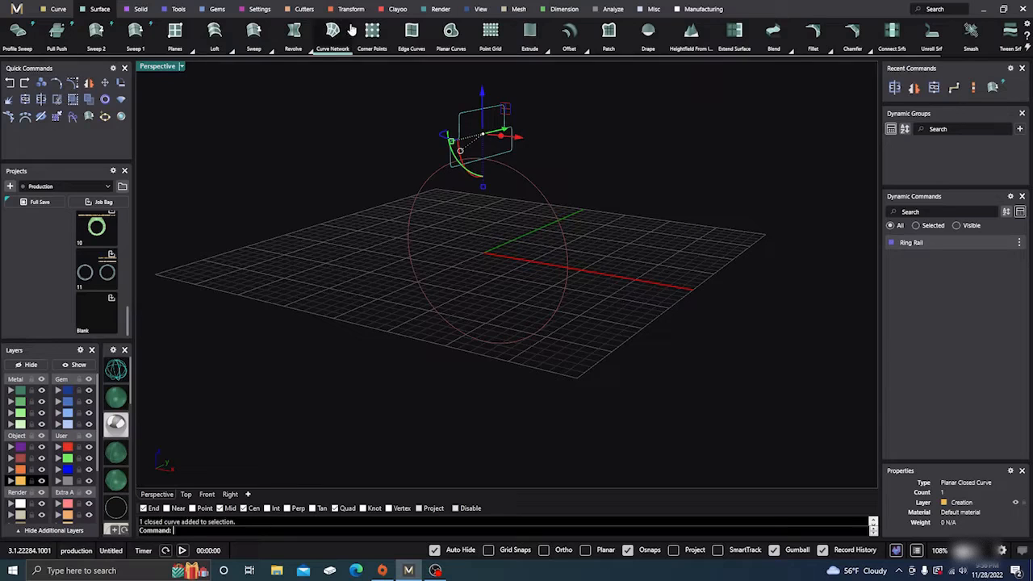
click(207, 494)
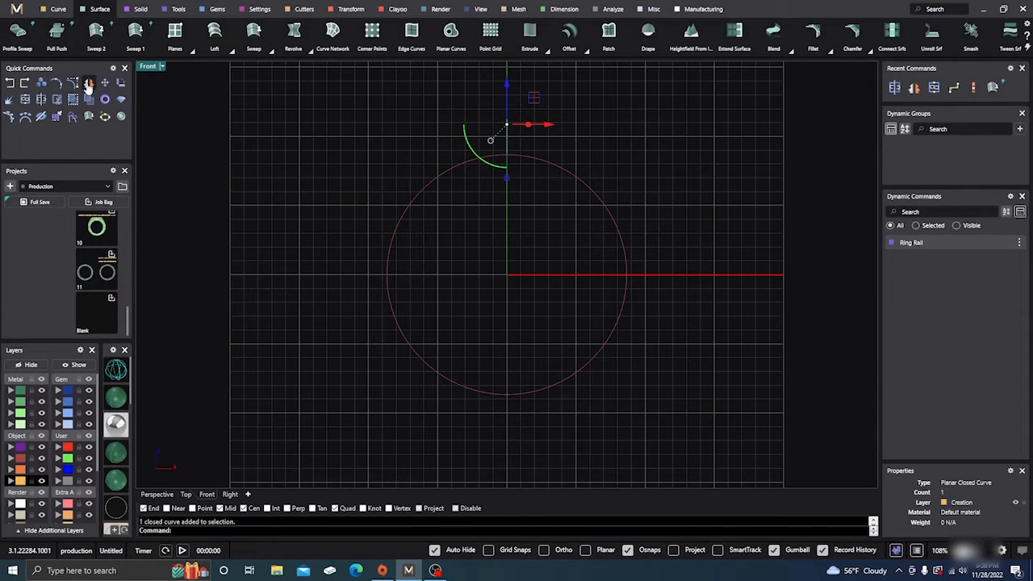
click(121, 85)
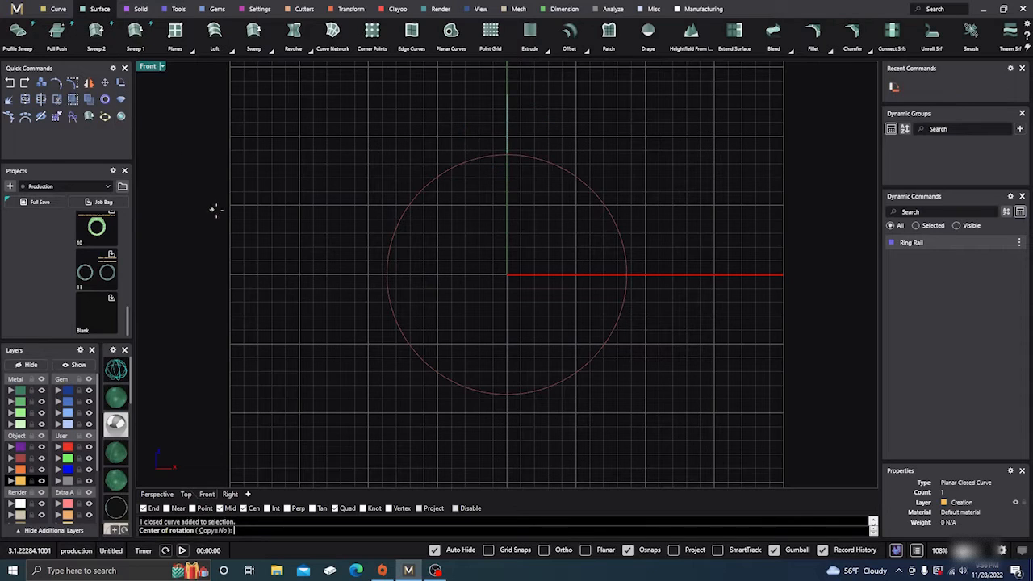
click(507, 275)
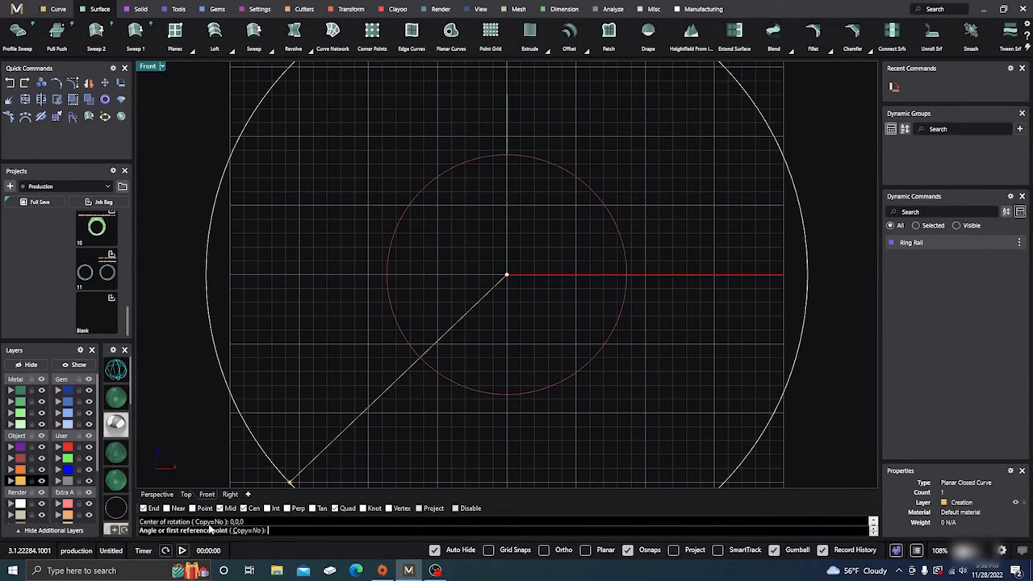
click(248, 530)
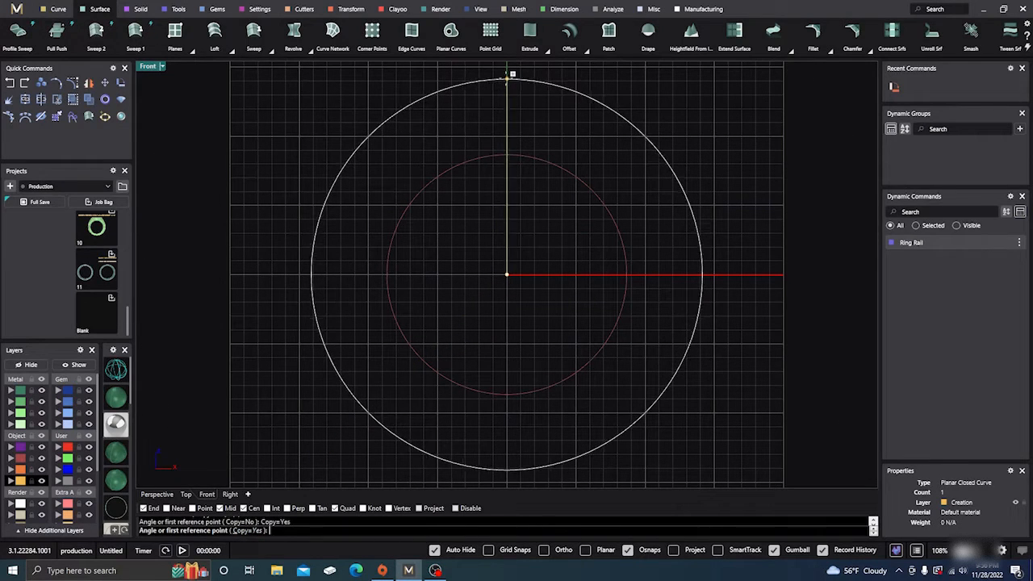
click(507, 78)
click(732, 275)
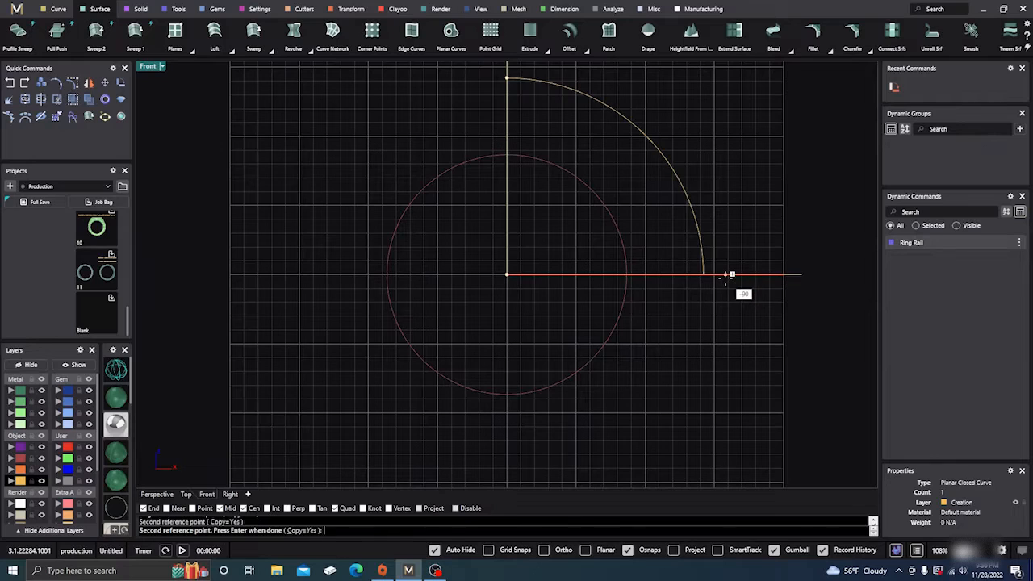
right_click(466, 350)
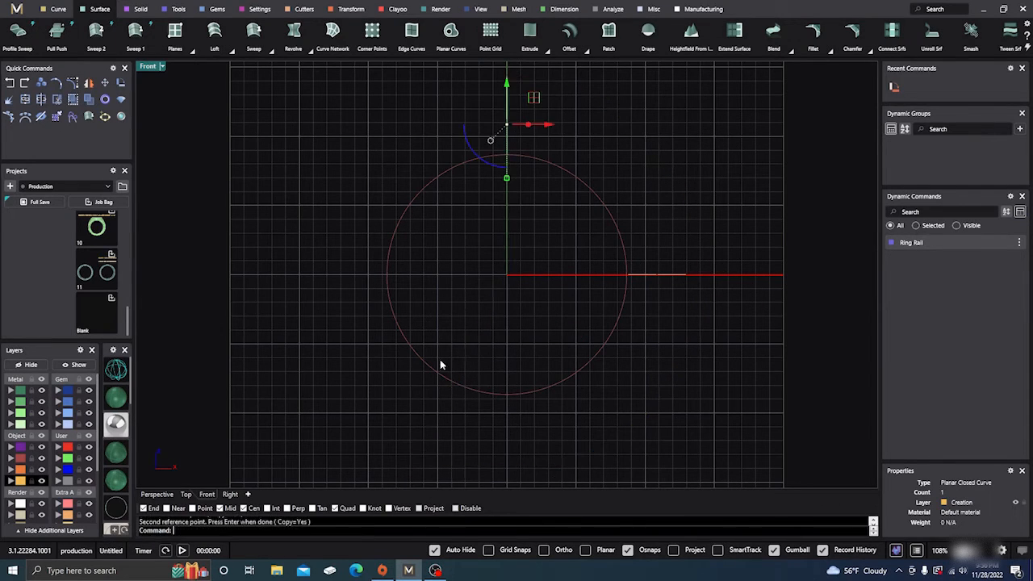
- Select the rotated copy at the side of the ring rail and show it up close in the Top view
click(157, 494)
click(608, 280)
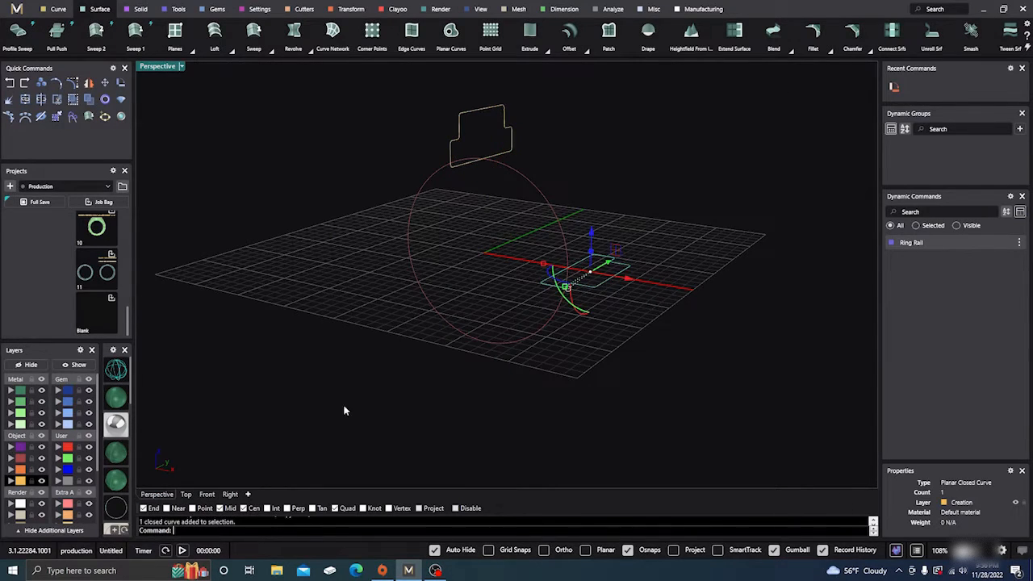
click(187, 495)
scroll(686, 284, up, 5)
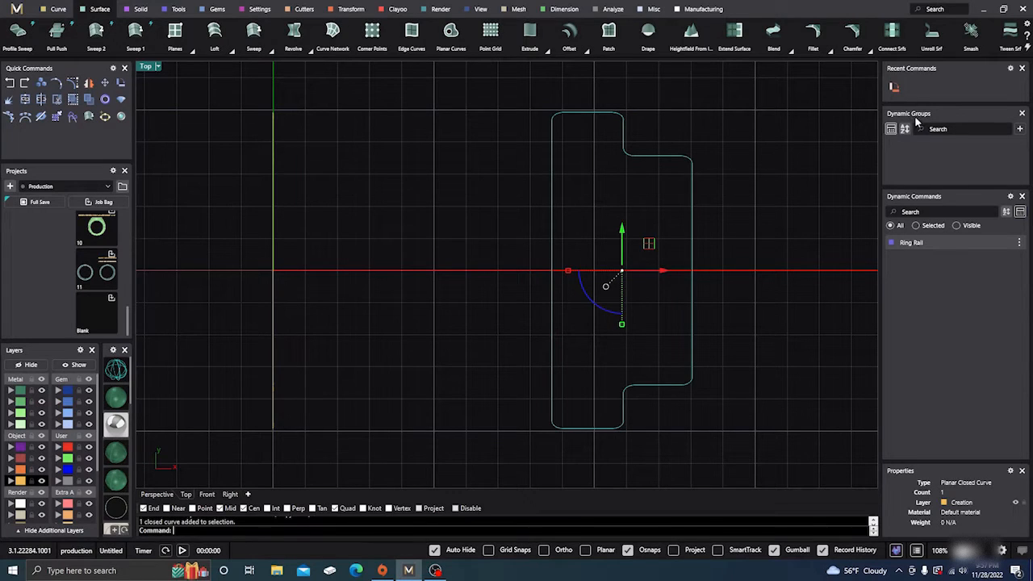
click(895, 87)
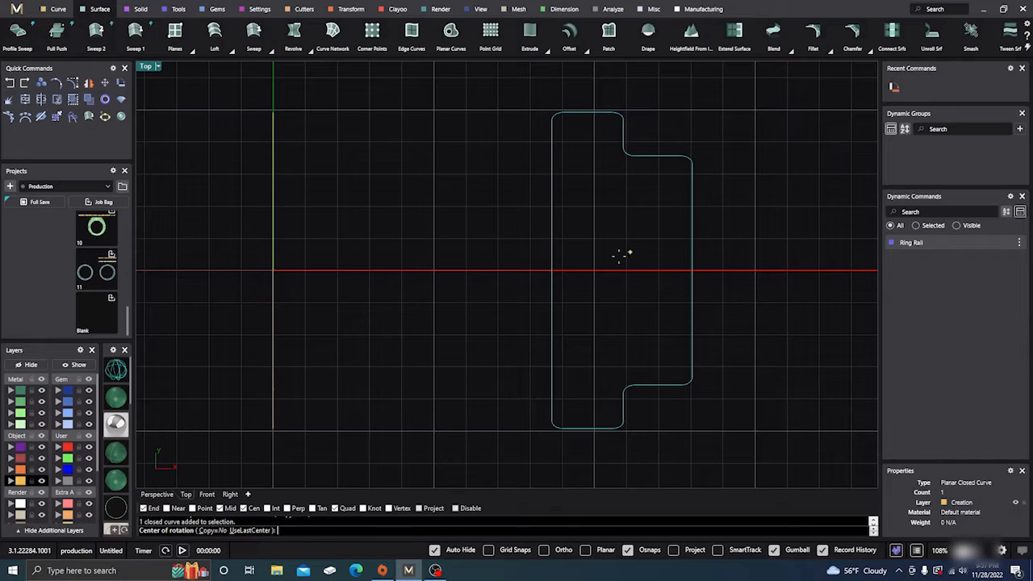
click(552, 270)
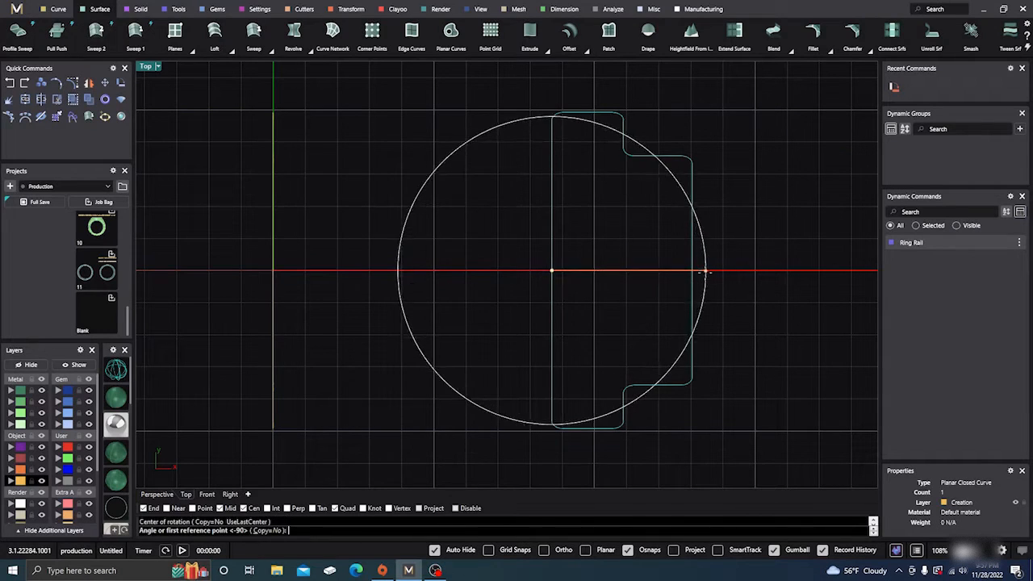
key(Return)
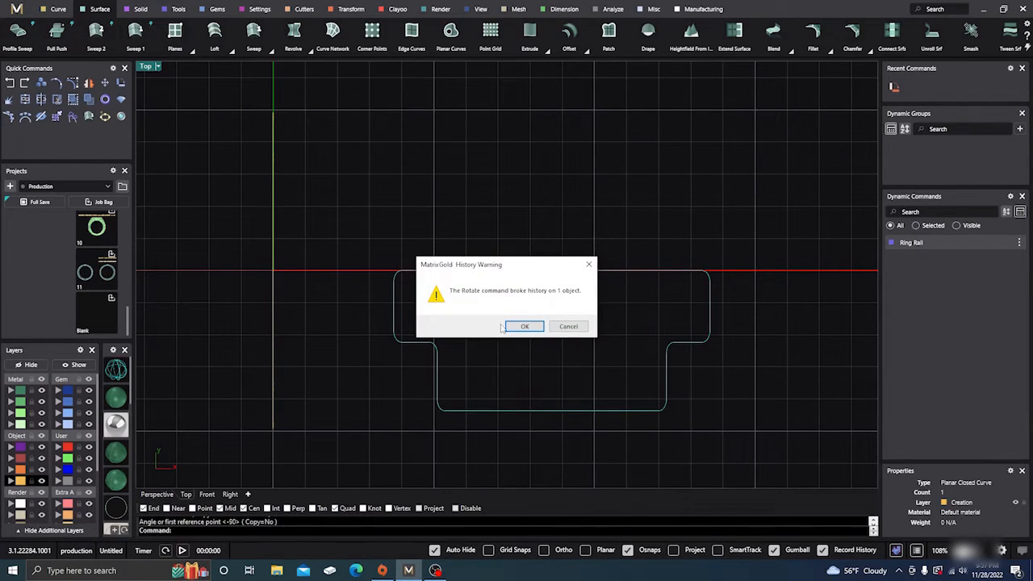
click(568, 326)
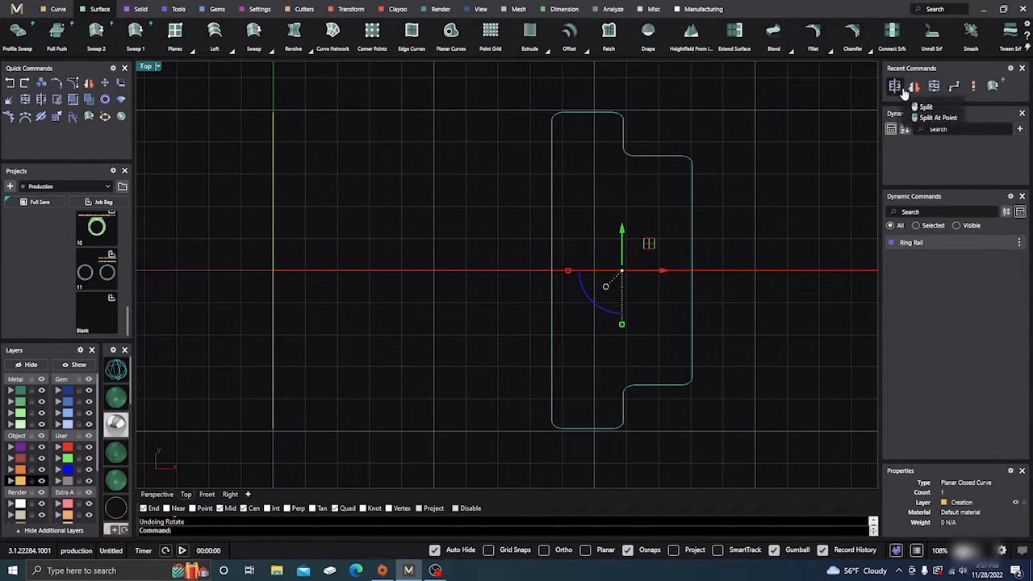
- Thin the rotated copy by a factor of about 0.65 with Scale 1D, based at the midpoint of its inner edge
click(973, 87)
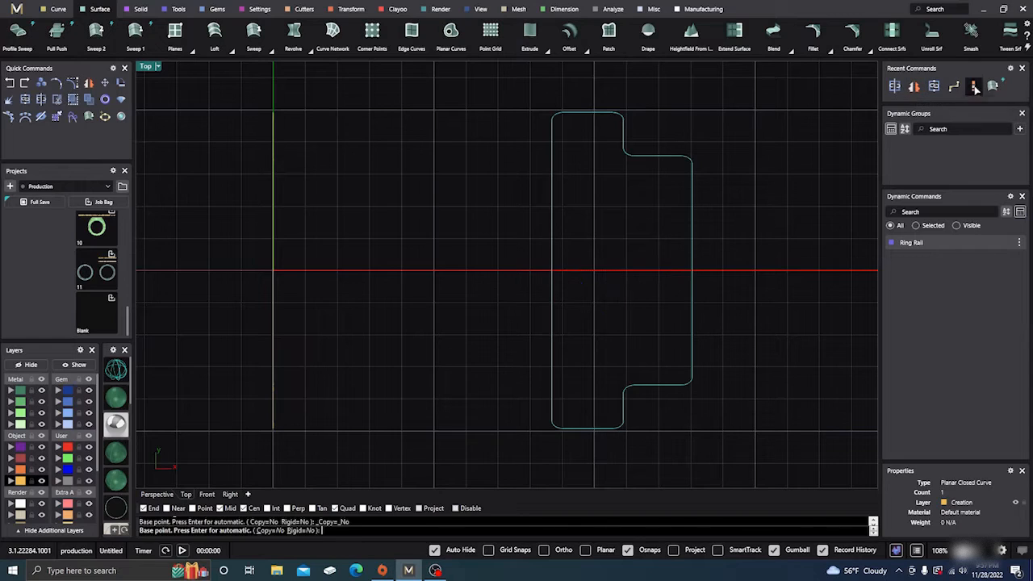
click(556, 271)
click(692, 271)
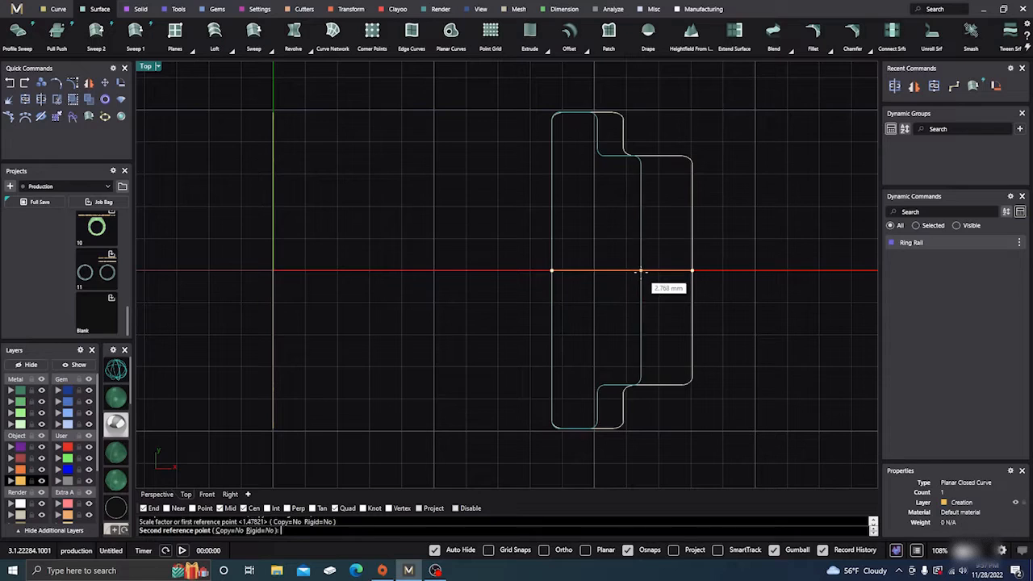
click(643, 272)
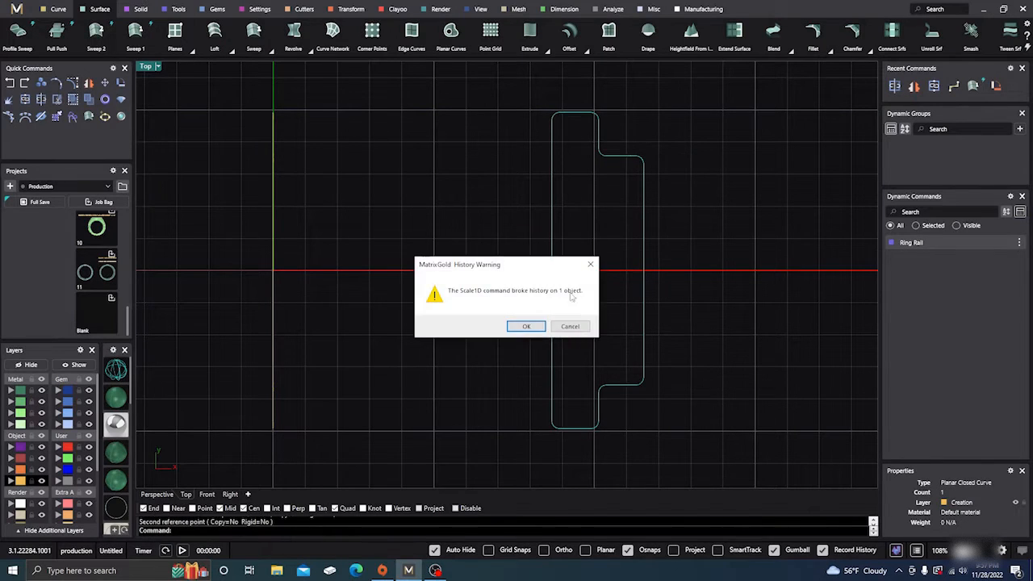
click(530, 328)
- Try to narrow the side profile evenly along its width with Scale 1D, based at the midpoint of its inner edge
key(Return)
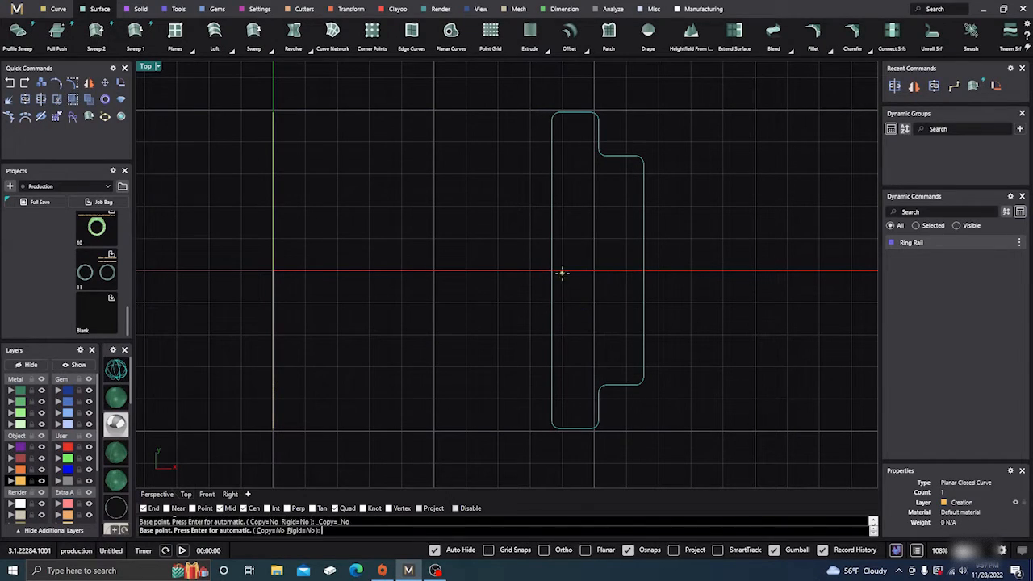
click(553, 271)
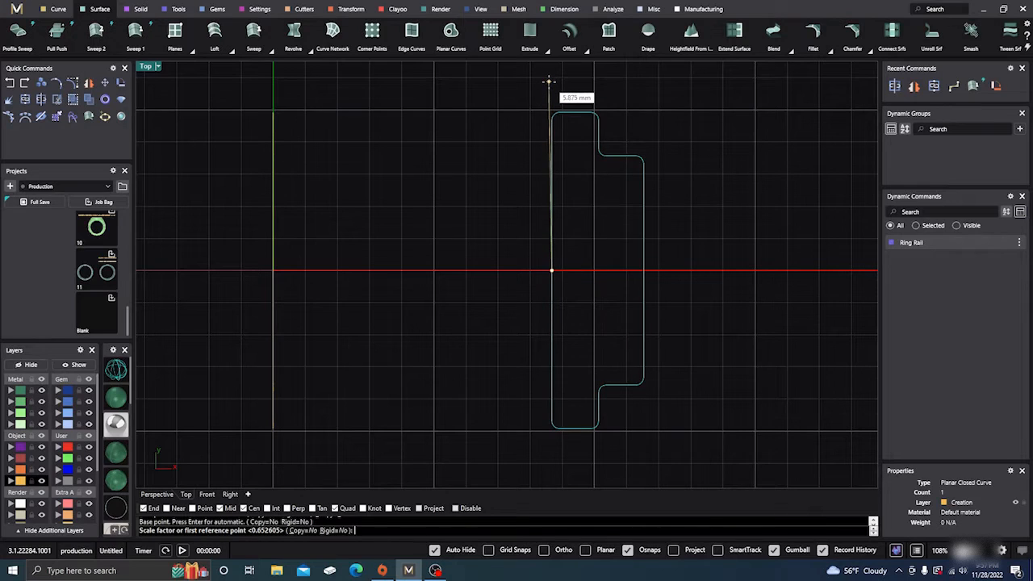
click(552, 82)
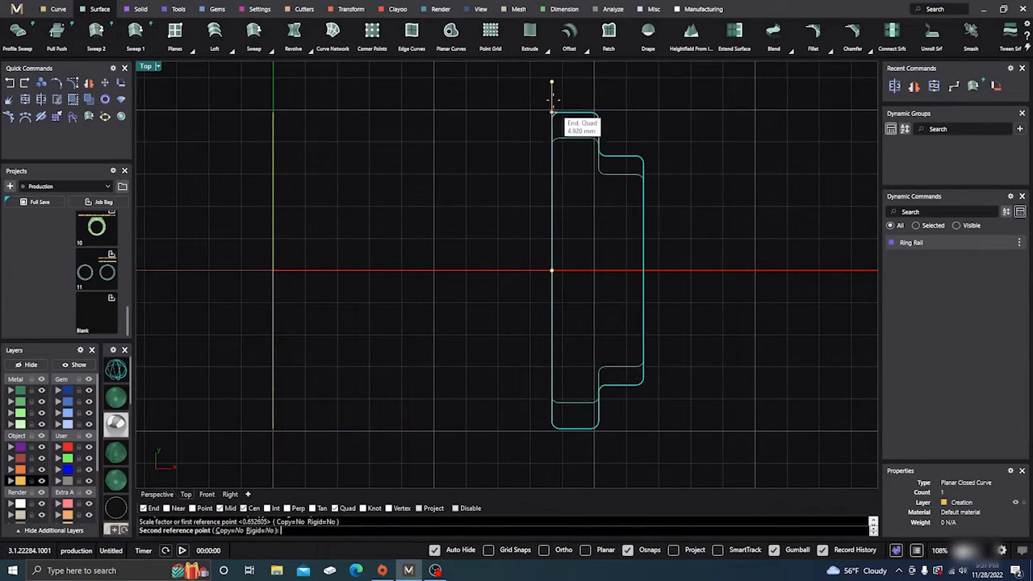
click(551, 82)
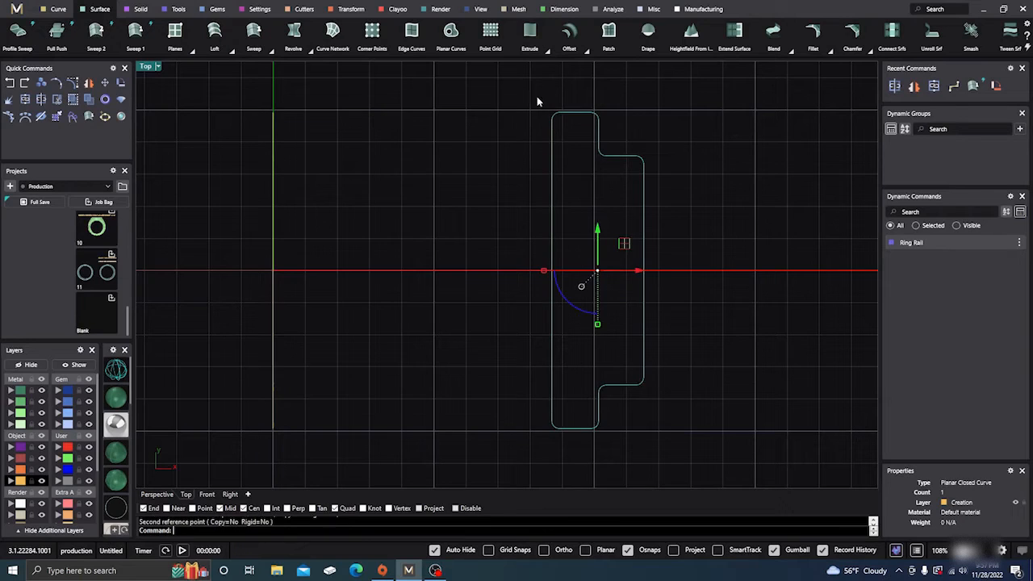
- Select the thinned side profile in the Perspective view
click(156, 494)
click(359, 373)
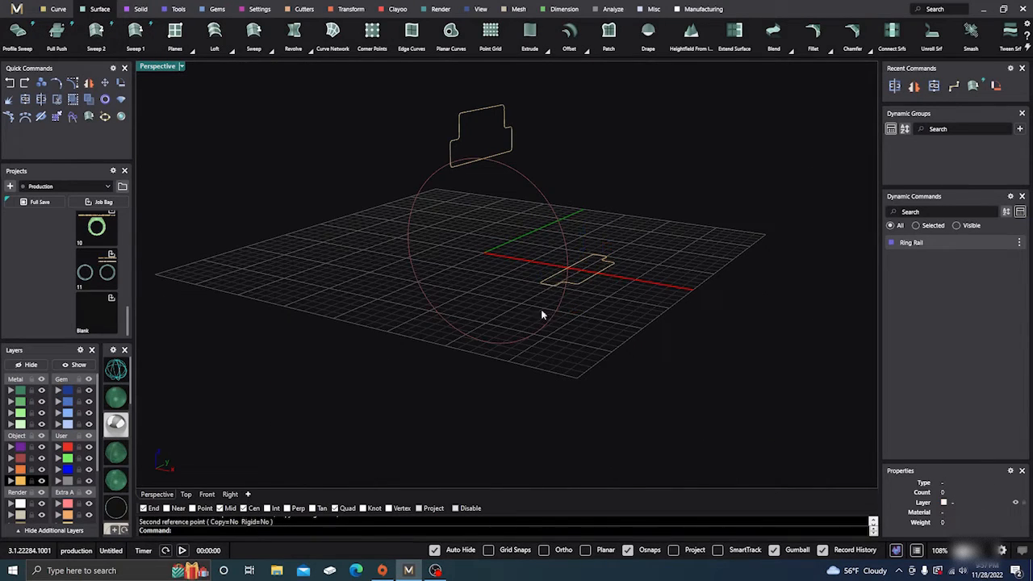
click(559, 282)
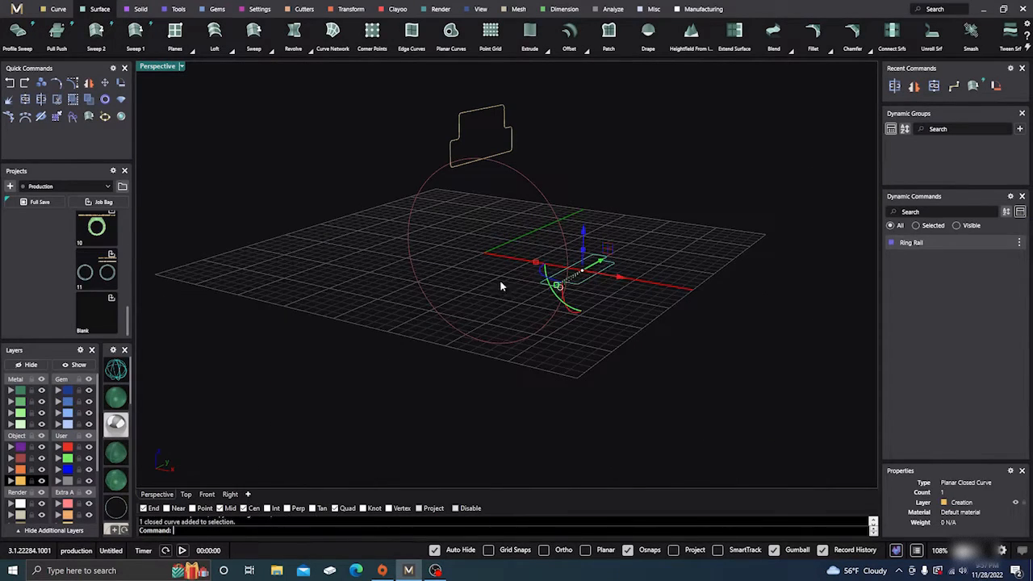
click(88, 83)
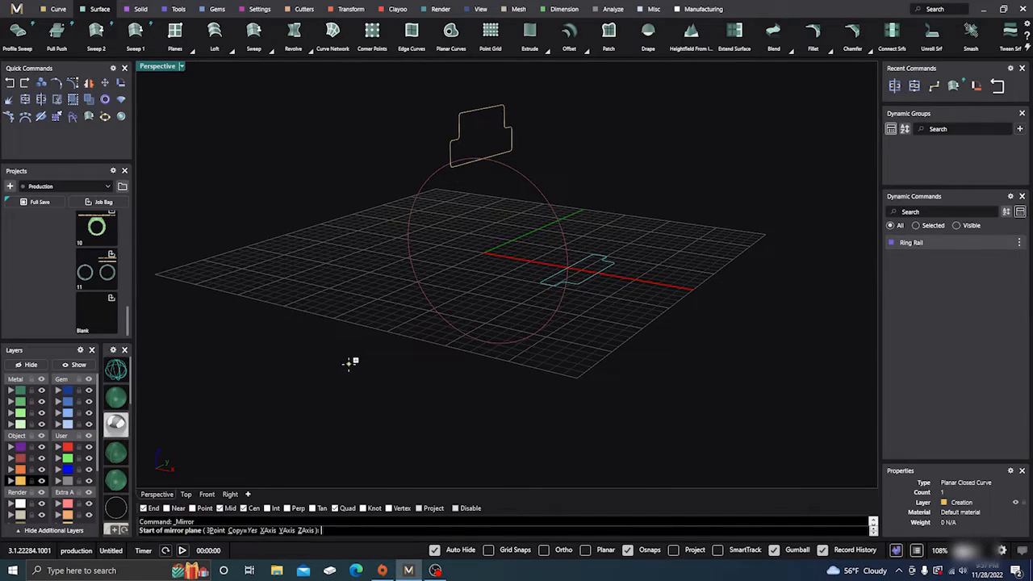
key(Escape)
key(z)
scroll(496, 333, down, 3)
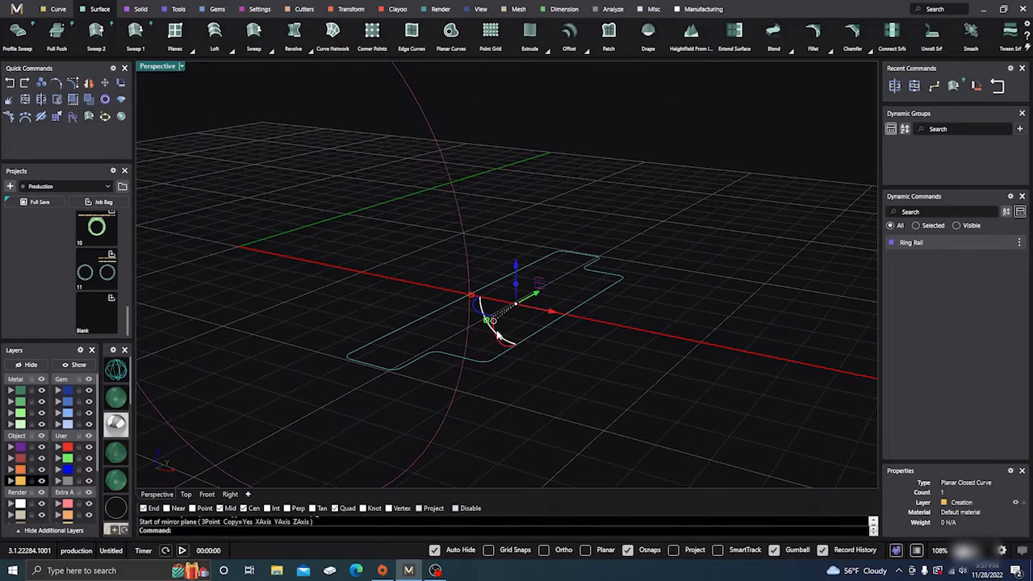
text(0,0,0)
key(Return)
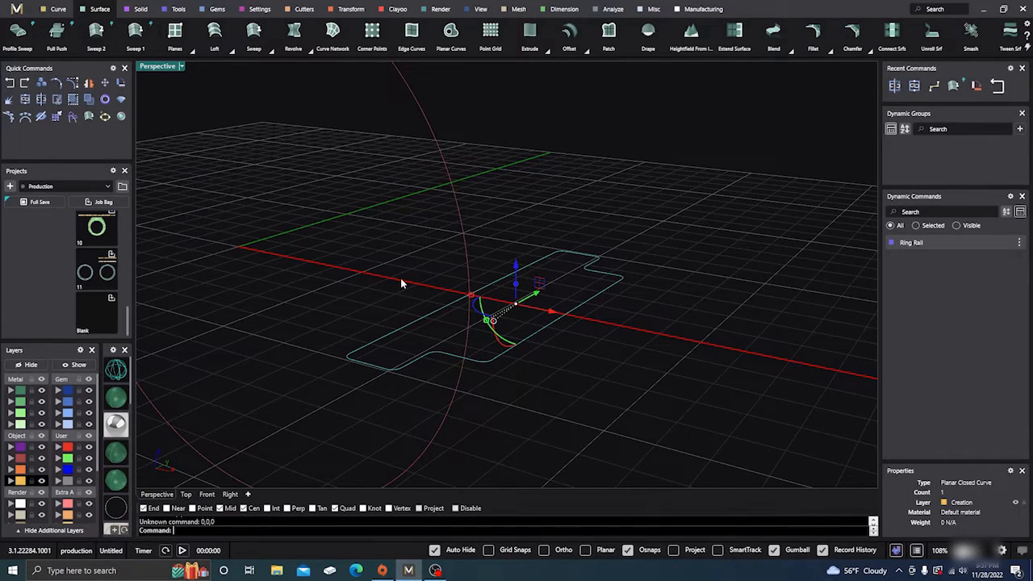
- Mirror a copy of the thinned side profile to the opposite side of the ring rail, across the Y axis through the origin
scroll(401, 282, down, 3)
click(88, 83)
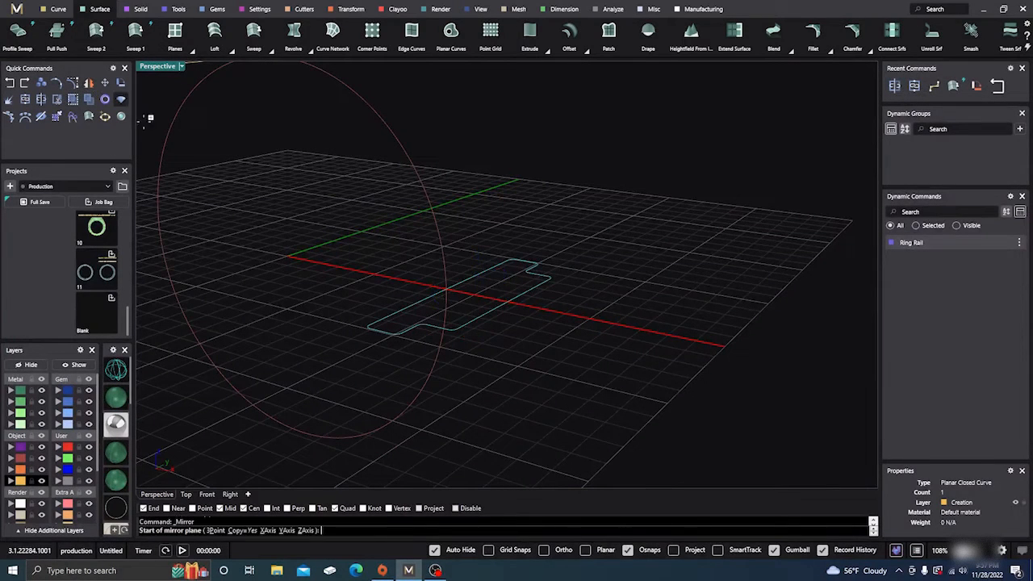
click(288, 257)
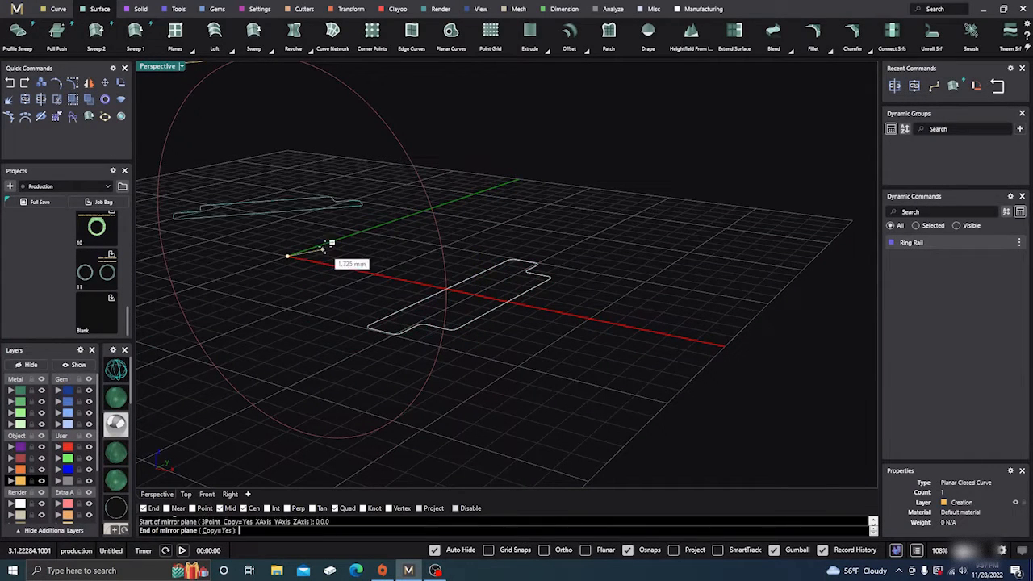
click(377, 230)
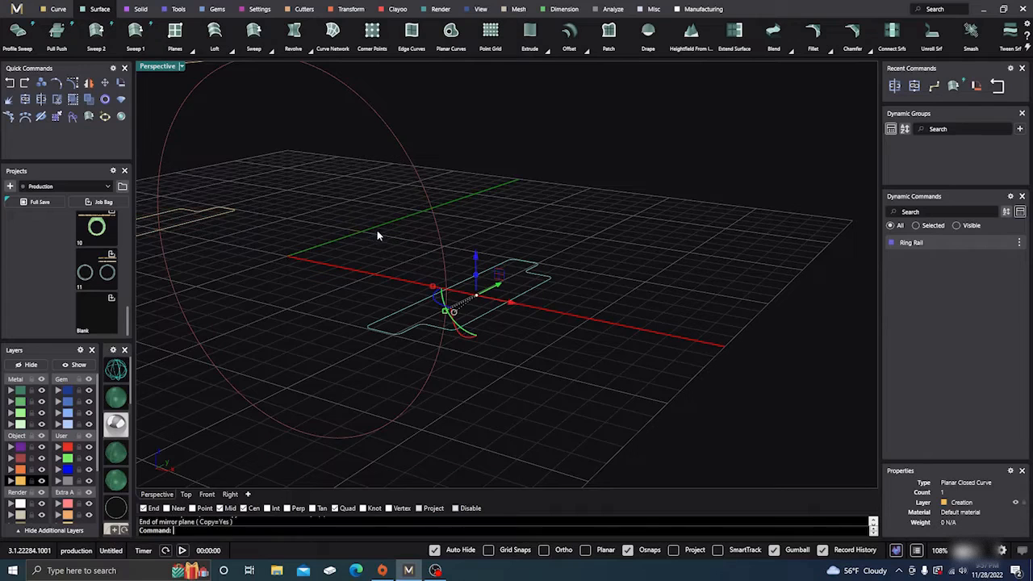
click(510, 207)
- Try to build a Sweep 1 surface using the ring rail, the top profile and one side profile
right_drag(510, 207, 520, 291)
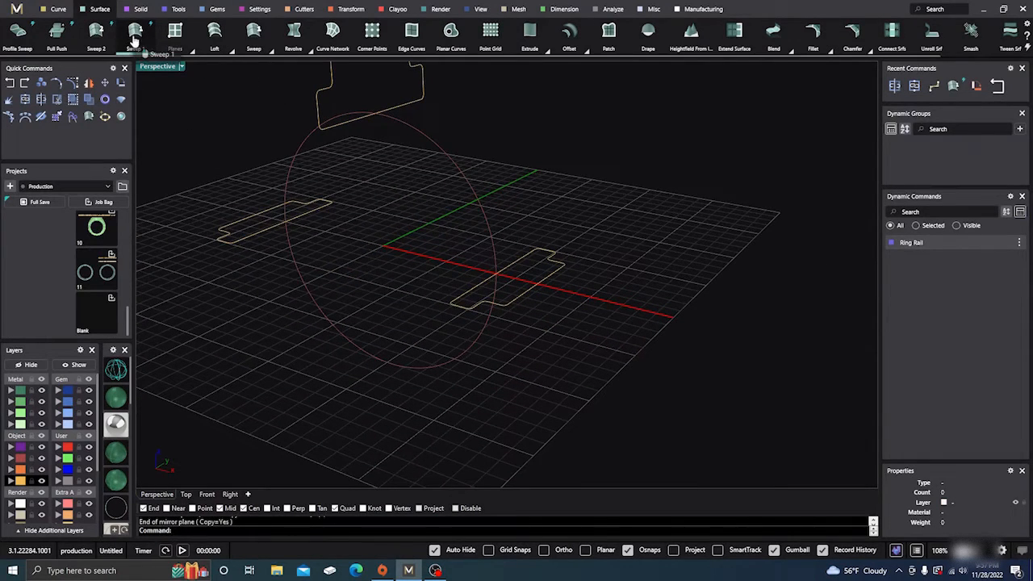
click(289, 179)
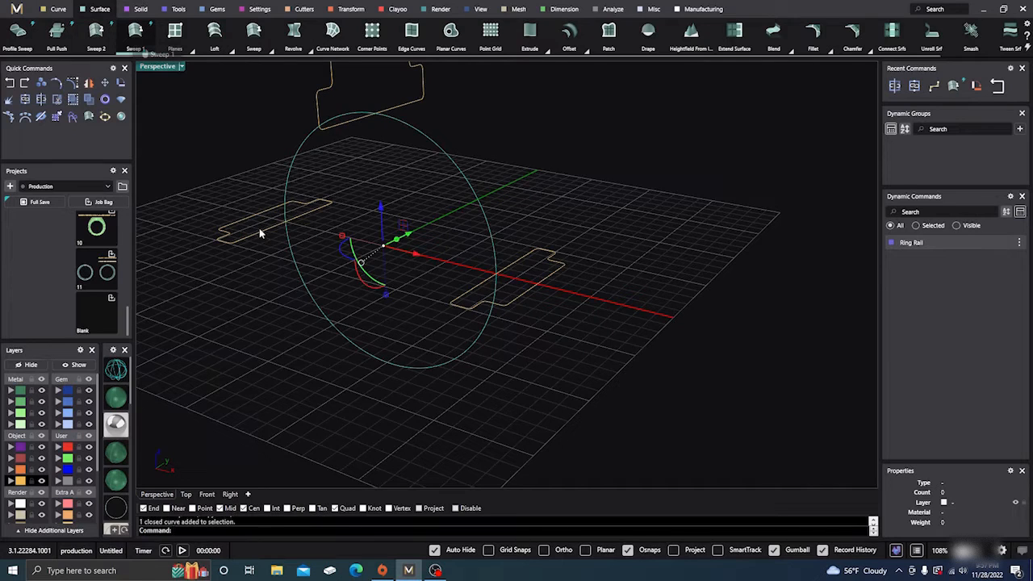
click(391, 105)
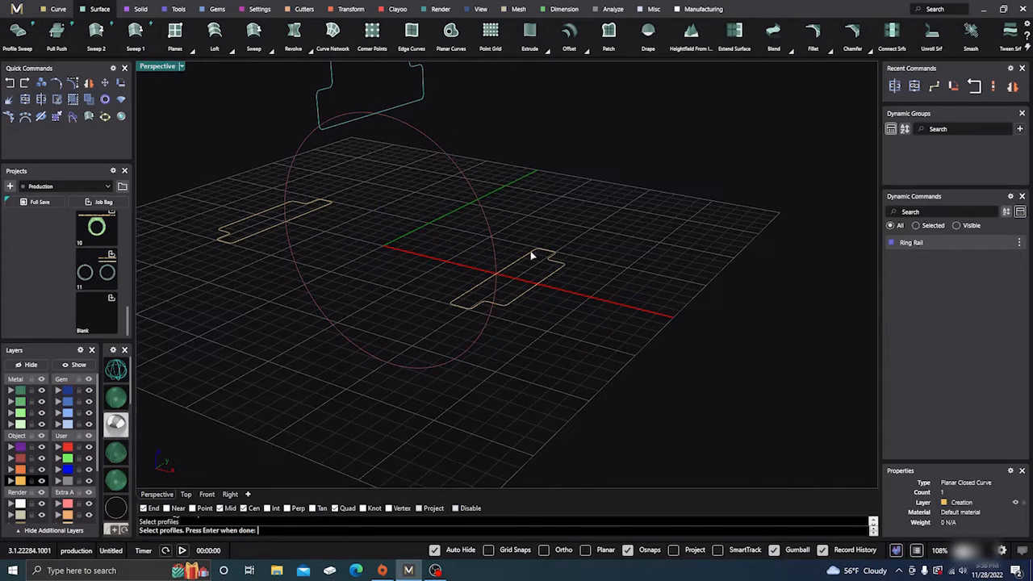
click(550, 262)
key(Return)
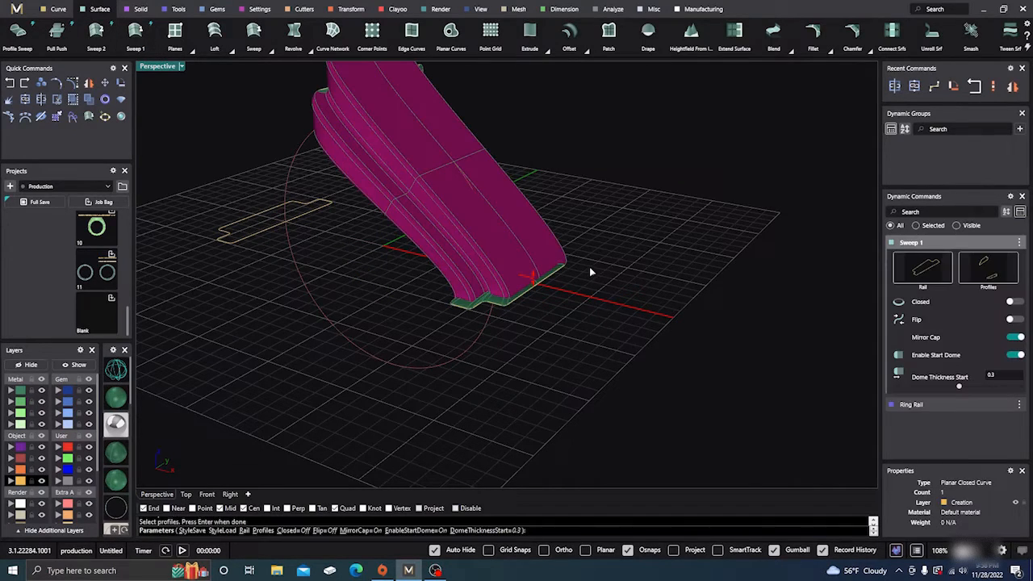
right_drag(591, 272, 656, 296)
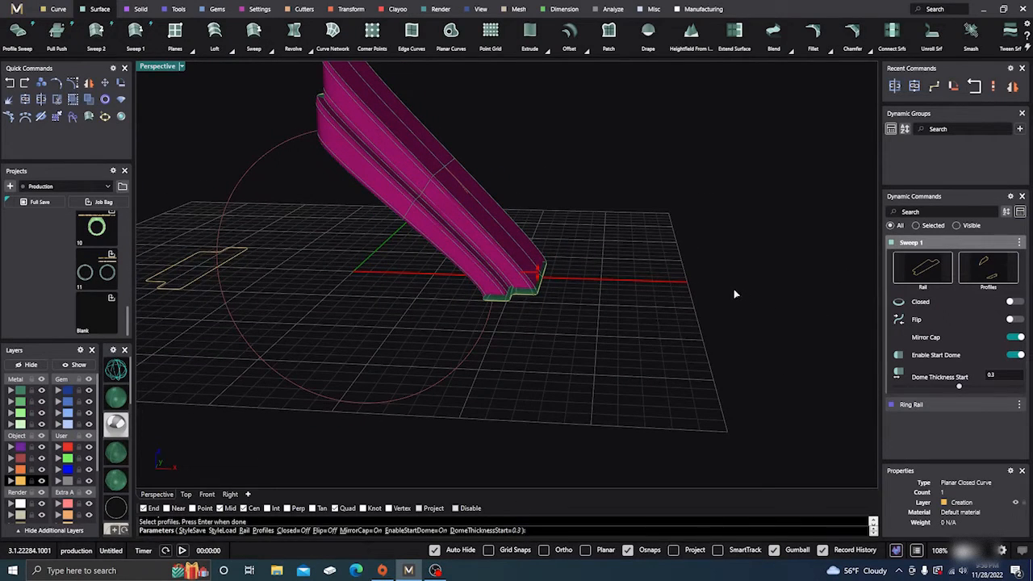
key(Escape)
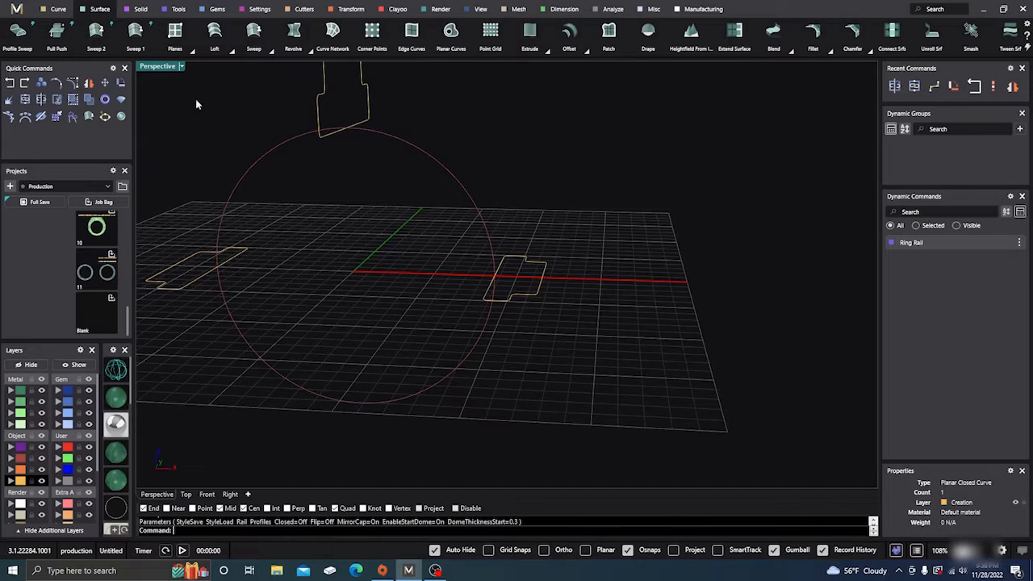
click(136, 32)
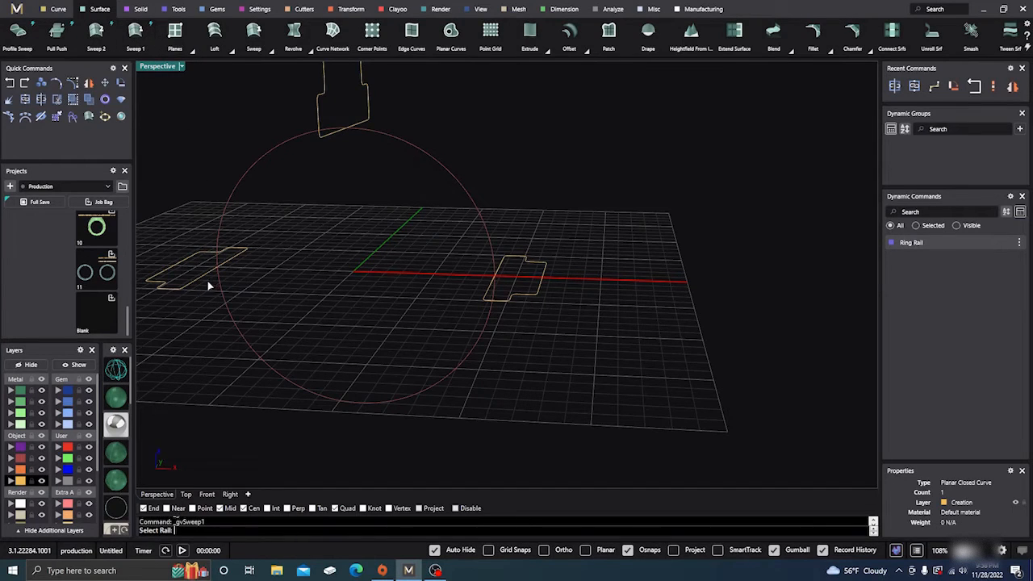
click(232, 320)
click(200, 285)
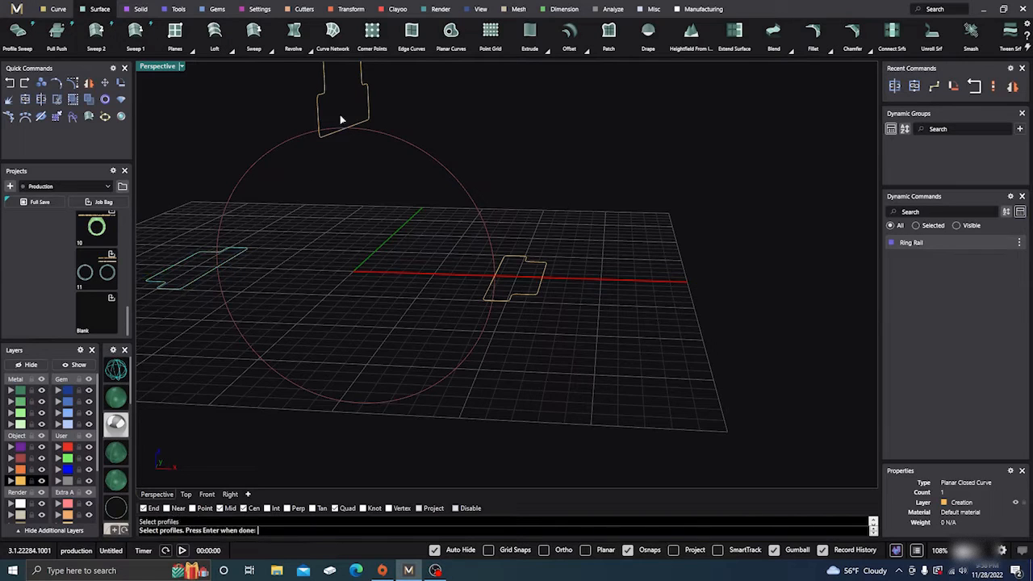
click(369, 103)
key(Return)
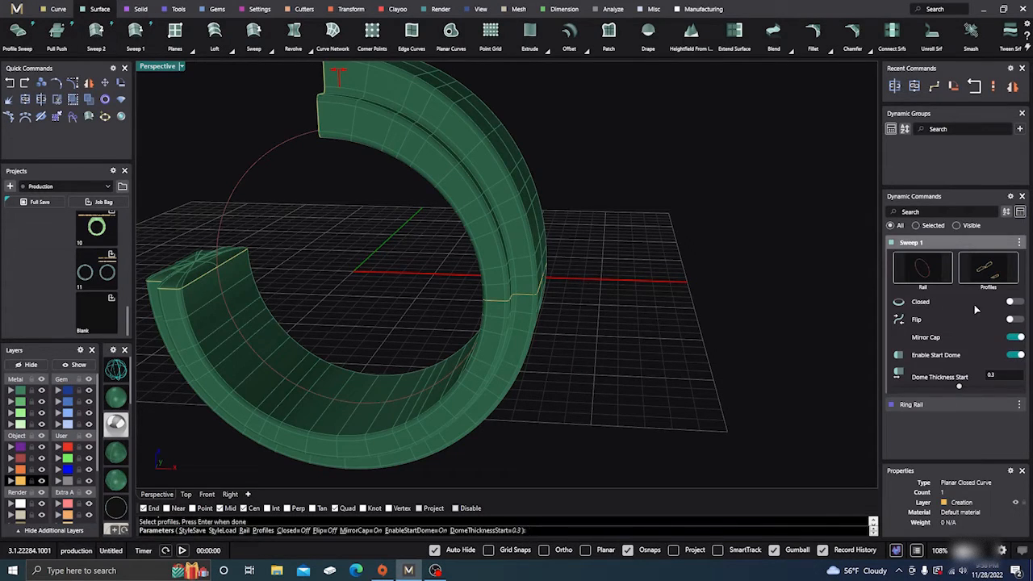
click(1011, 301)
right_drag(778, 325, 586, 383)
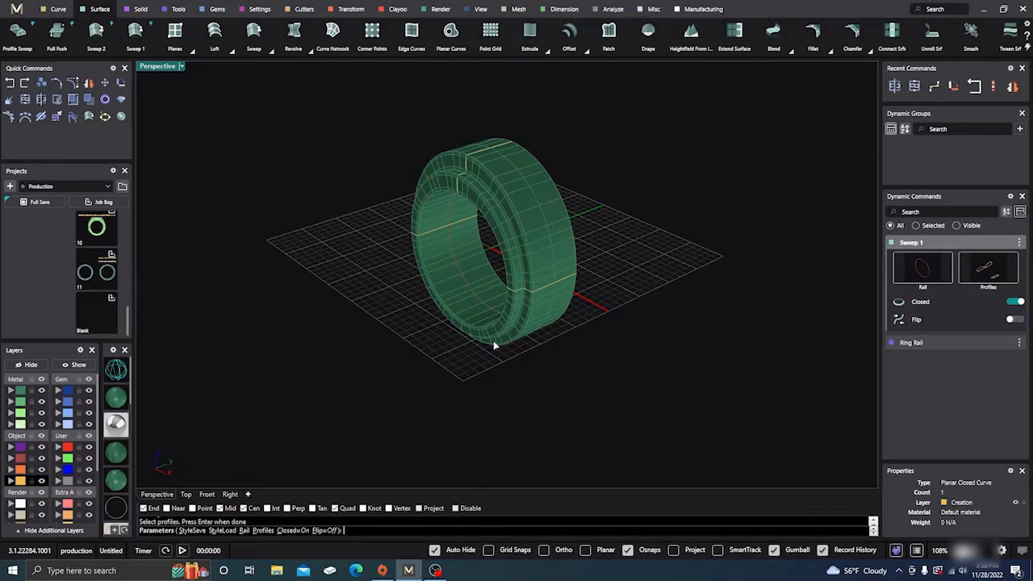
key(Escape)
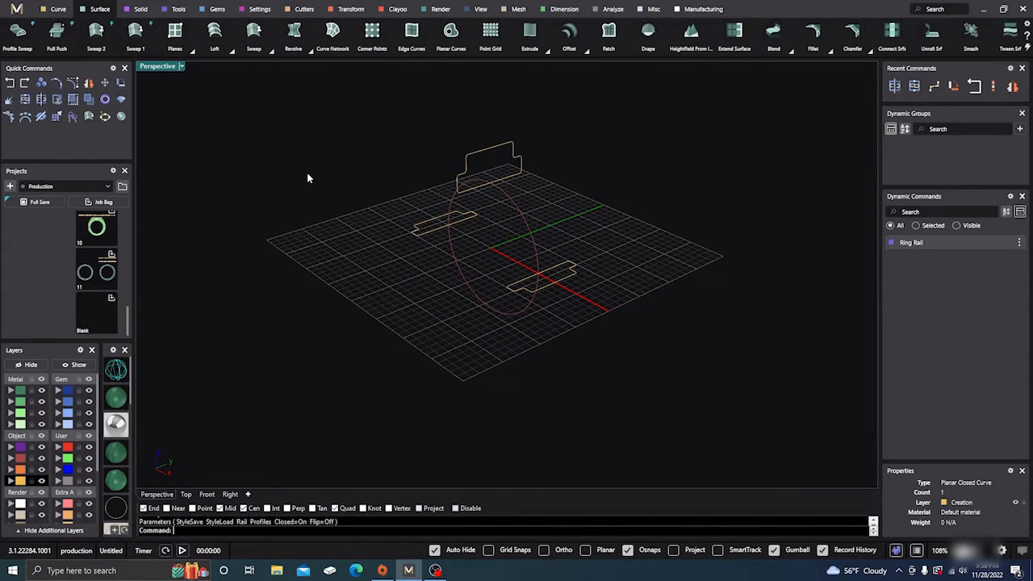
- Build a closed Sweep 1 surface along the ring rail using the top profile and both side profiles
key(Return)
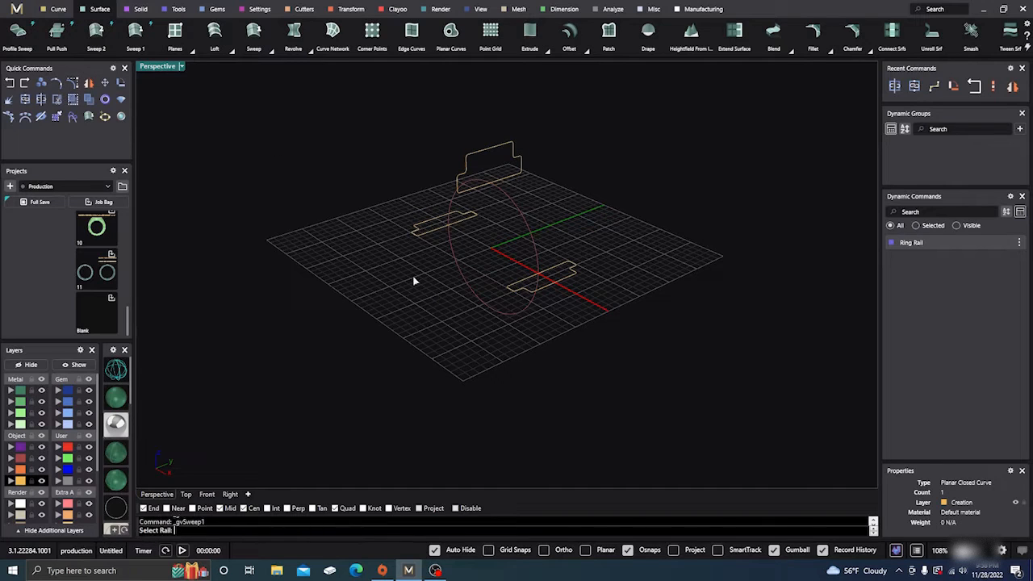
click(458, 284)
click(433, 233)
click(574, 272)
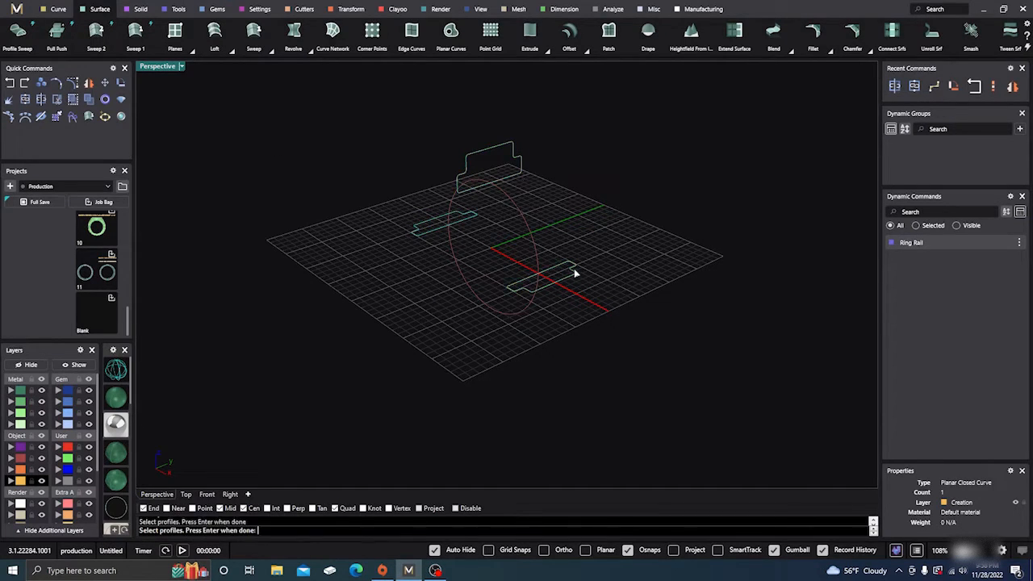
key(Return)
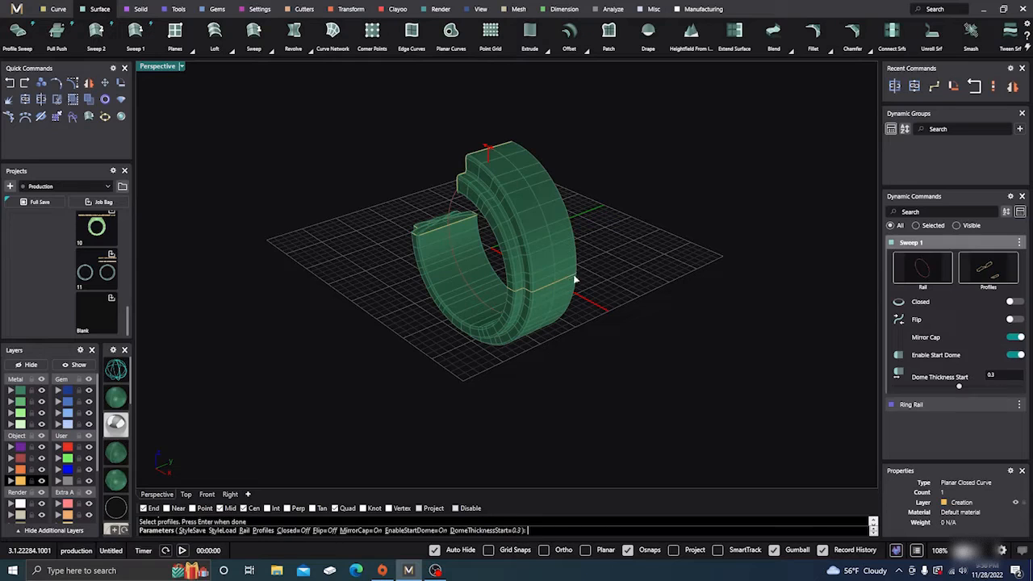
click(1014, 302)
key(Return)
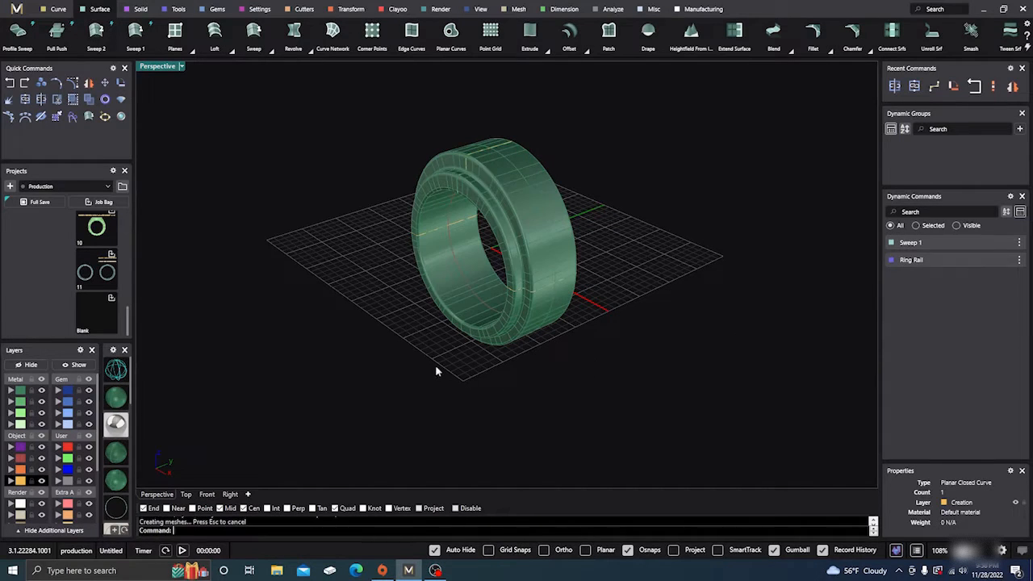
- Place an isocurve running around the band's outer face with Extract Isocurve From Surface
right_drag(436, 369, 456, 334)
scroll(467, 215, up, 3)
right_drag(466, 215, 473, 231)
scroll(458, 199, up, 3)
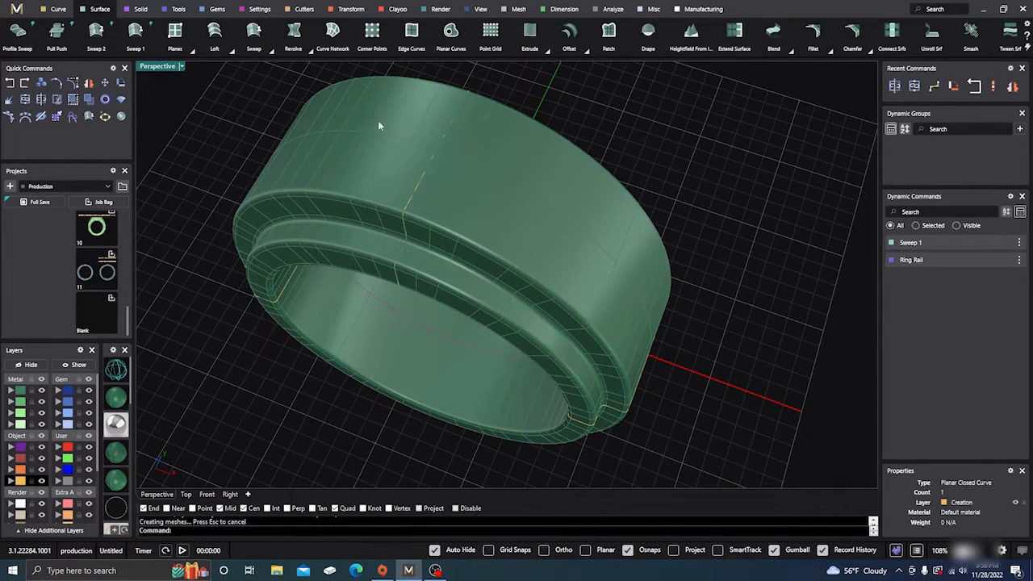
click(57, 9)
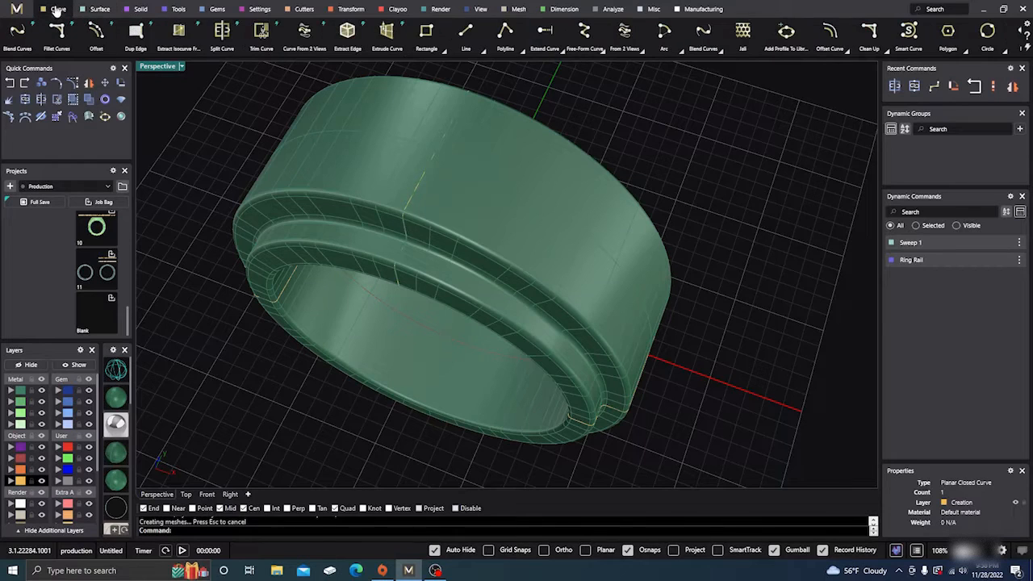
click(178, 32)
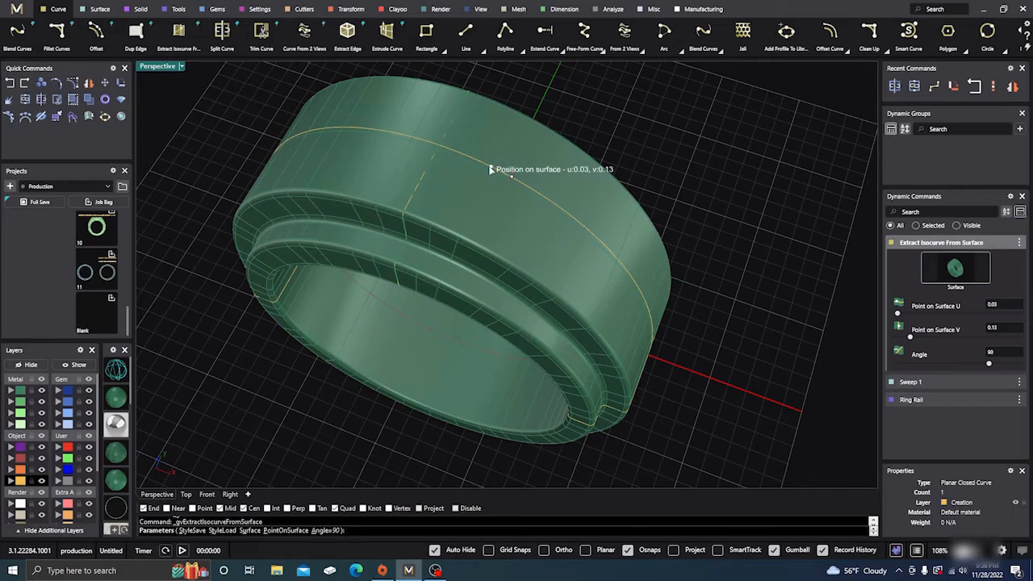
mouse_move(487, 174)
right_down()
mouse_move(461, 242)
mouse_move(373, 203)
mouse_move(357, 182)
mouse_move(487, 162)
right_up()
scroll(539, 146, up, 5)
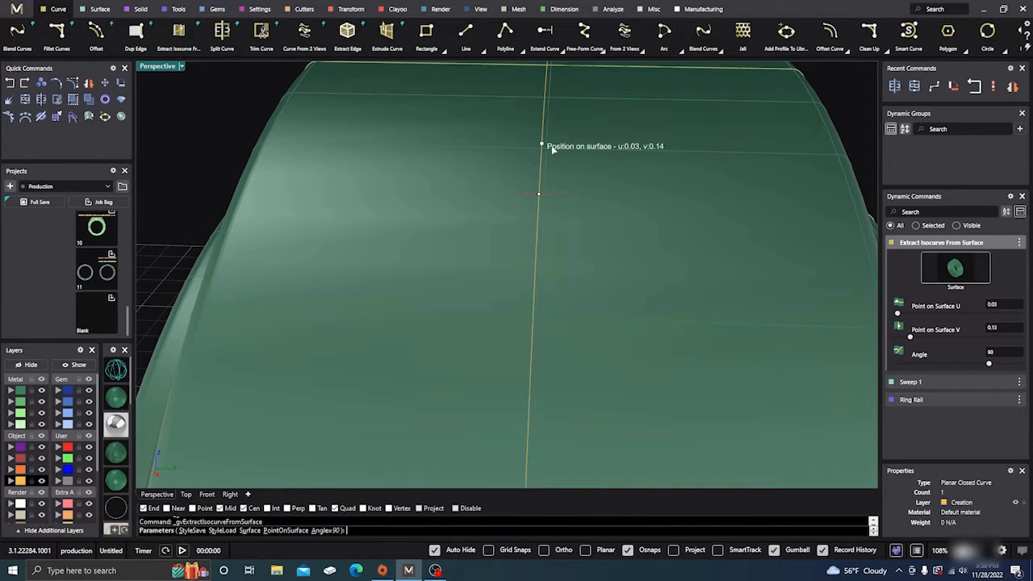
- Turn off object snaps, centre the isocurve across the outer face at about U 0.03, V 0.14, and finish extracting it
click(629, 551)
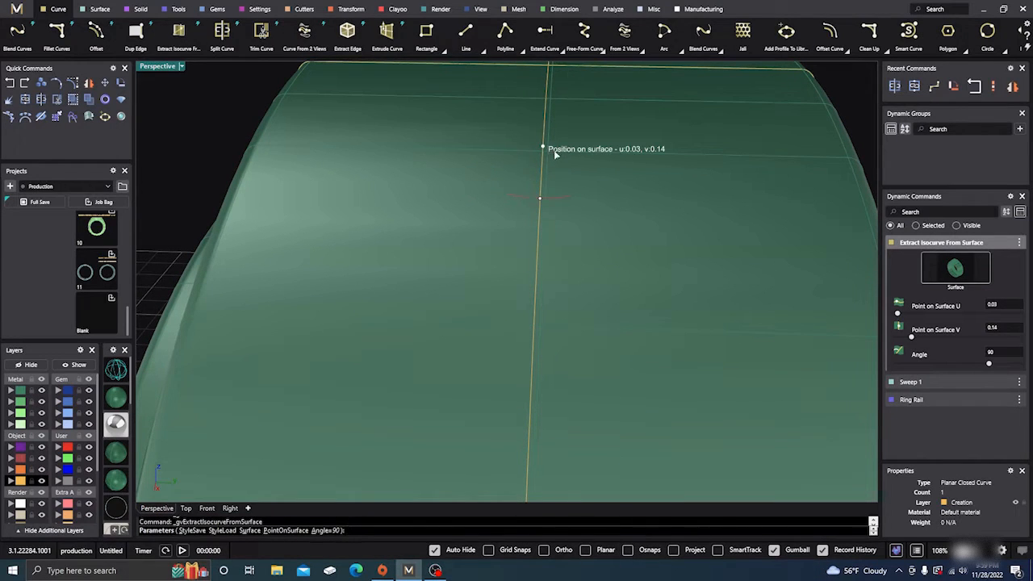
drag(555, 155, 552, 155)
scroll(357, 355, down, 6)
right_drag(357, 355, 493, 415)
scroll(530, 378, up, 5)
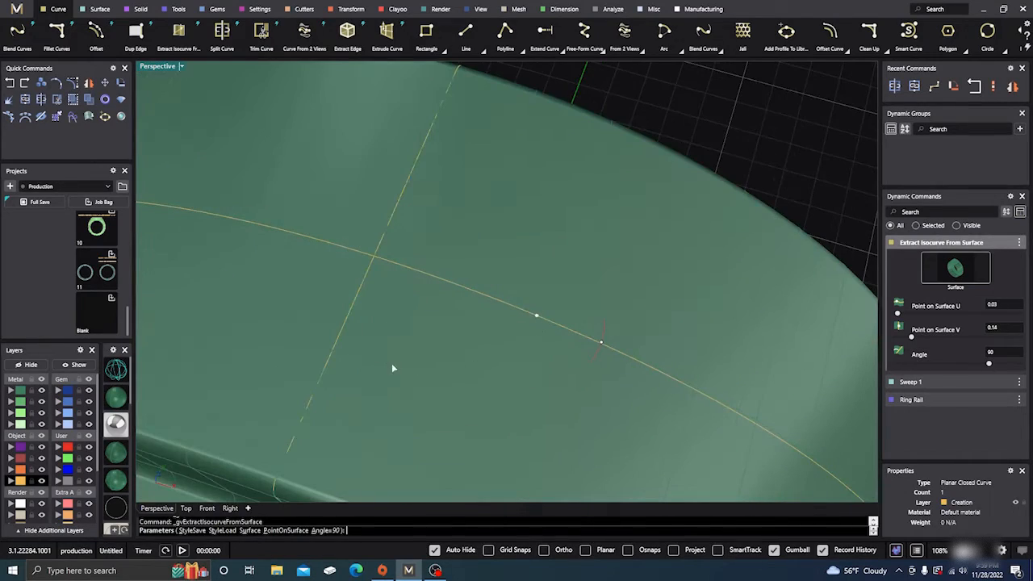
scroll(393, 368, down, 5)
scroll(448, 252, down, 5)
right_drag(448, 256, 454, 339)
scroll(454, 324, up, 5)
scroll(456, 316, up, 2)
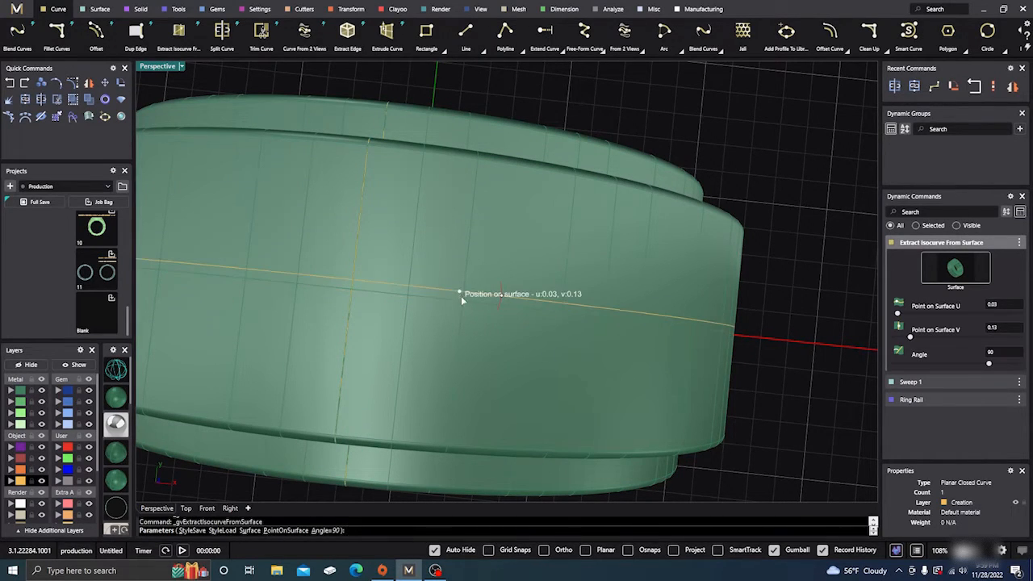
click(458, 304)
scroll(418, 287, down, 6)
right_drag(417, 396, 406, 350)
right_click(428, 391)
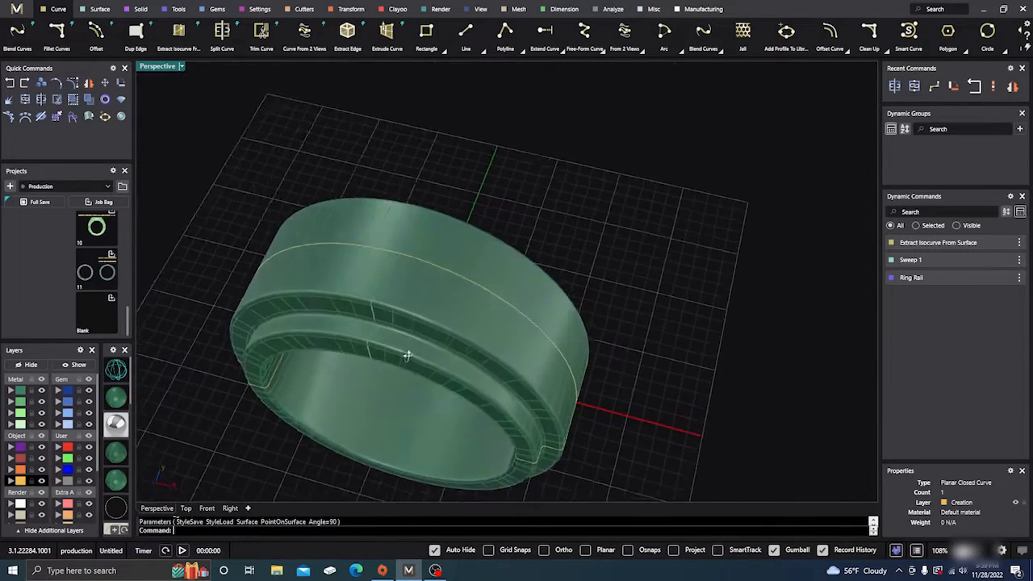
- Select the extracted isocurve and lay a row of gems along it with Gem On Curve
shift+click(414, 264)
shift+click(413, 255)
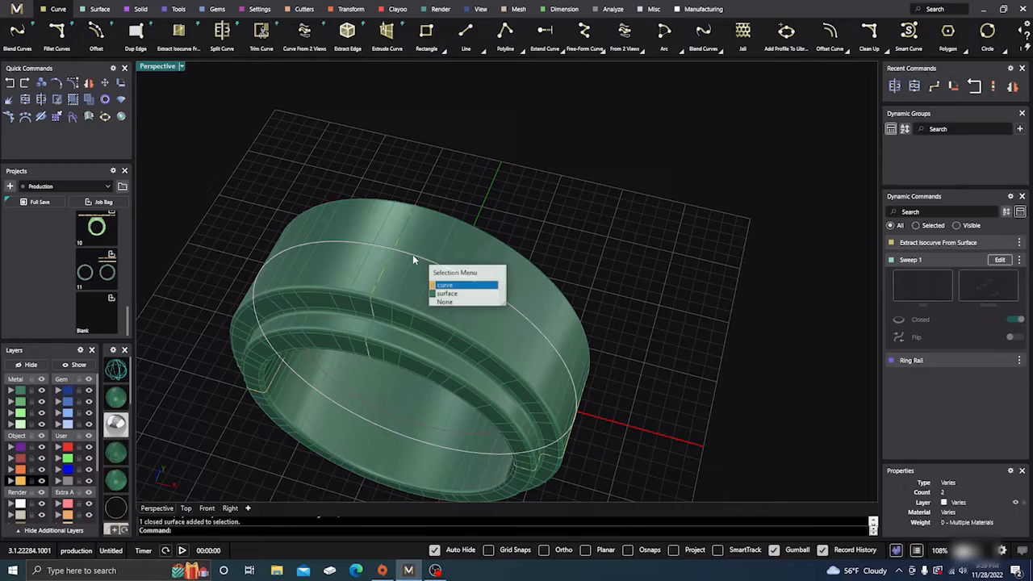
click(450, 284)
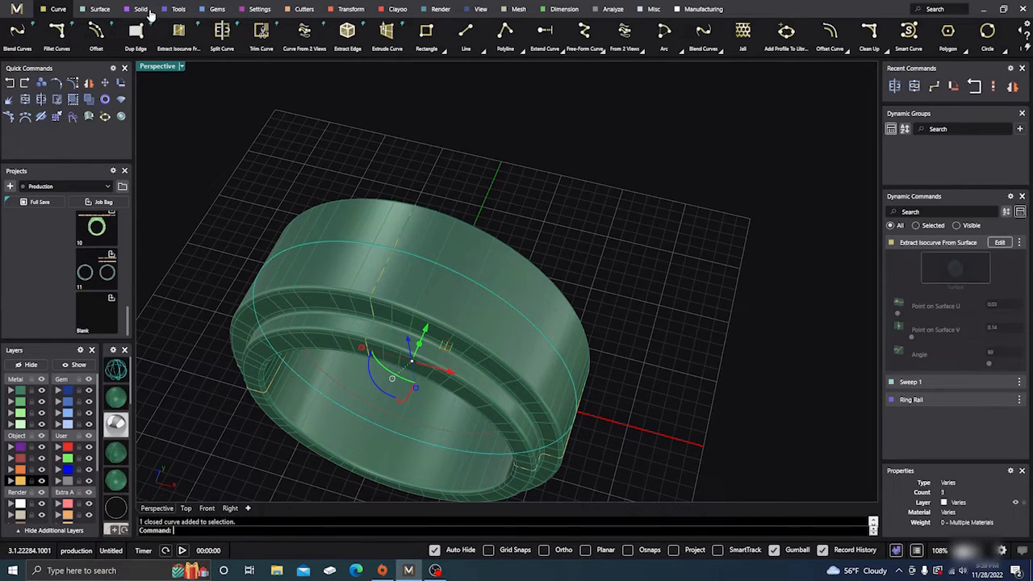
click(216, 11)
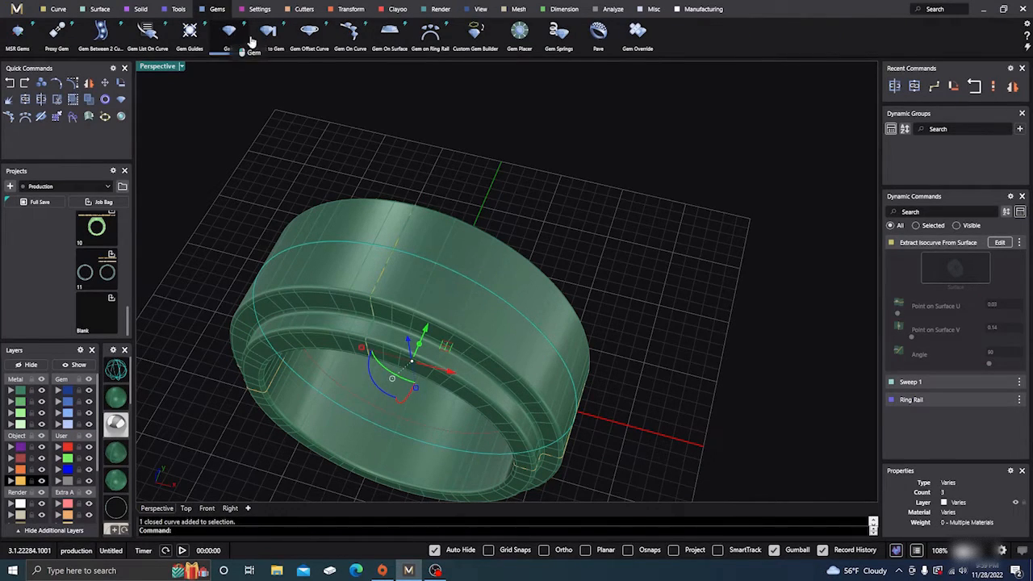
click(347, 36)
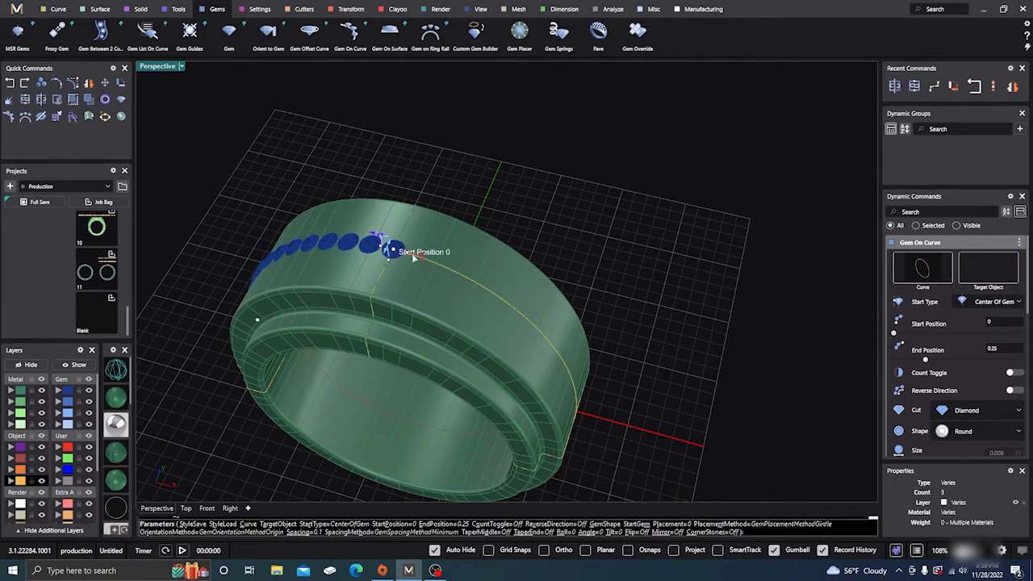
- Spread the gem row over the top of the ring, from start position about 0.857 to end position about 0.145
drag(391, 251, 545, 336)
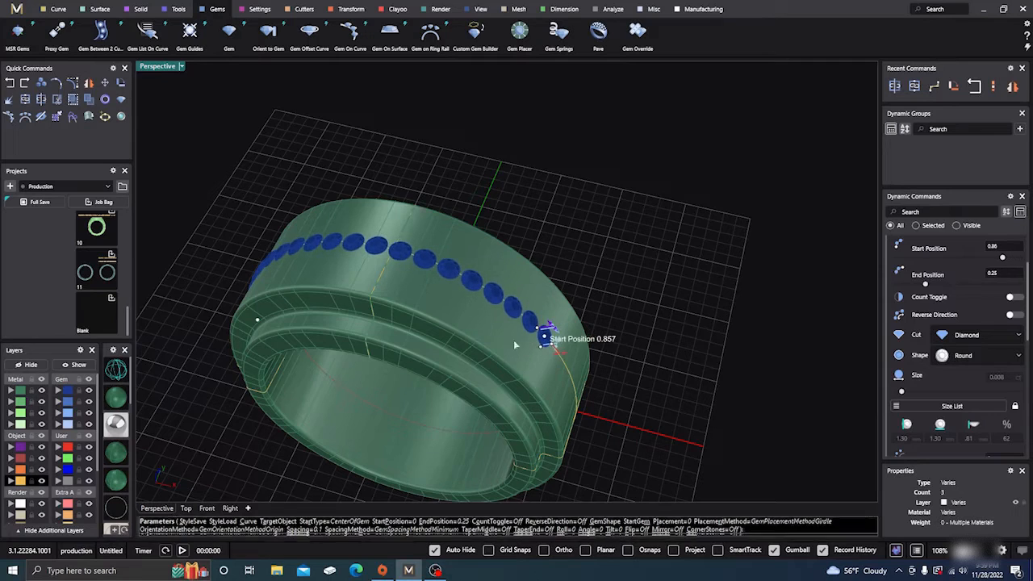
click(207, 508)
click(122, 368)
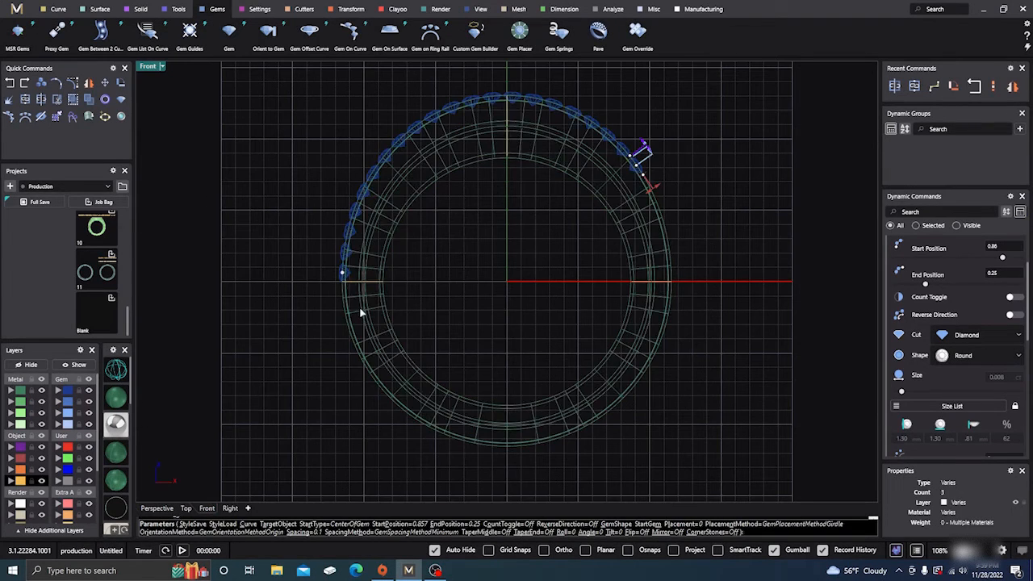
right_drag(445, 297, 404, 330)
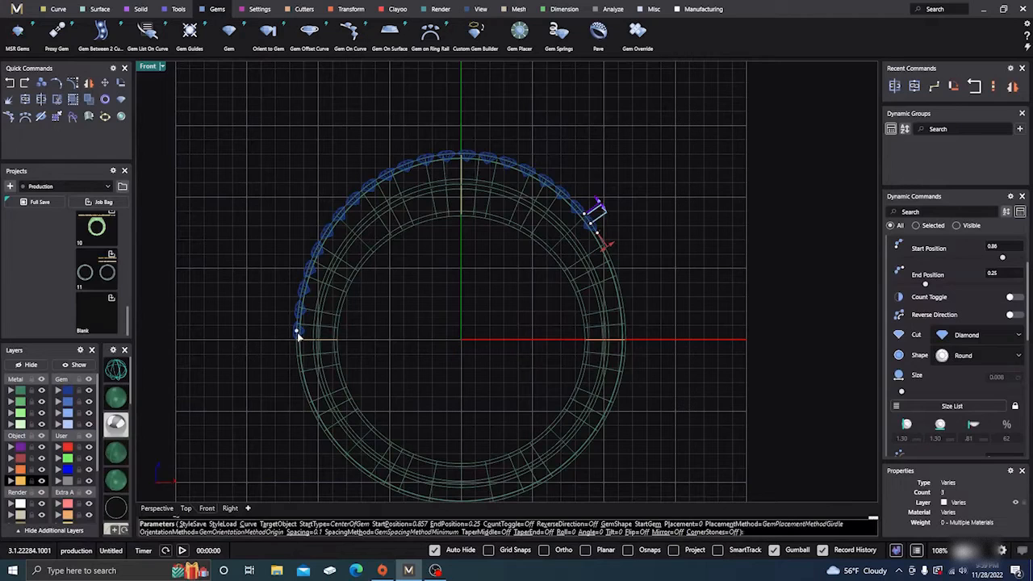
drag(297, 334, 330, 227)
- Change the gems to the Princess shape and enlarge them to 3.25 mm
click(969, 331)
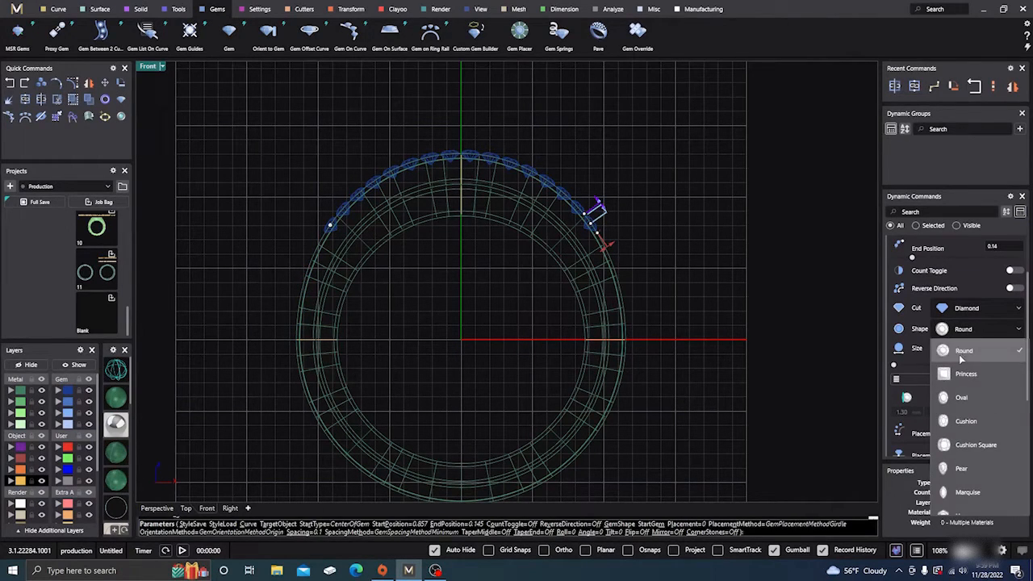
click(966, 374)
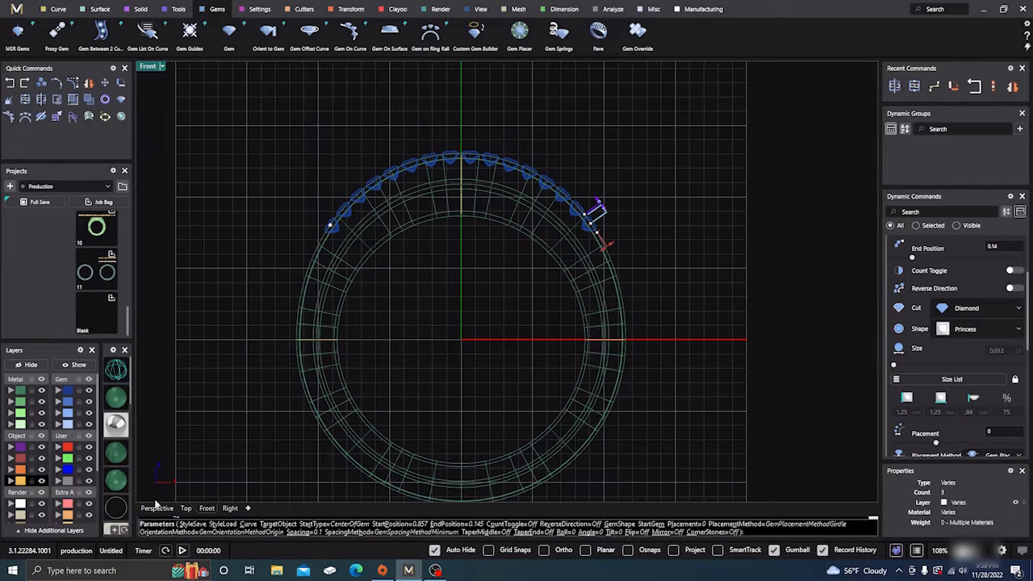
click(157, 508)
right_drag(572, 347, 500, 329)
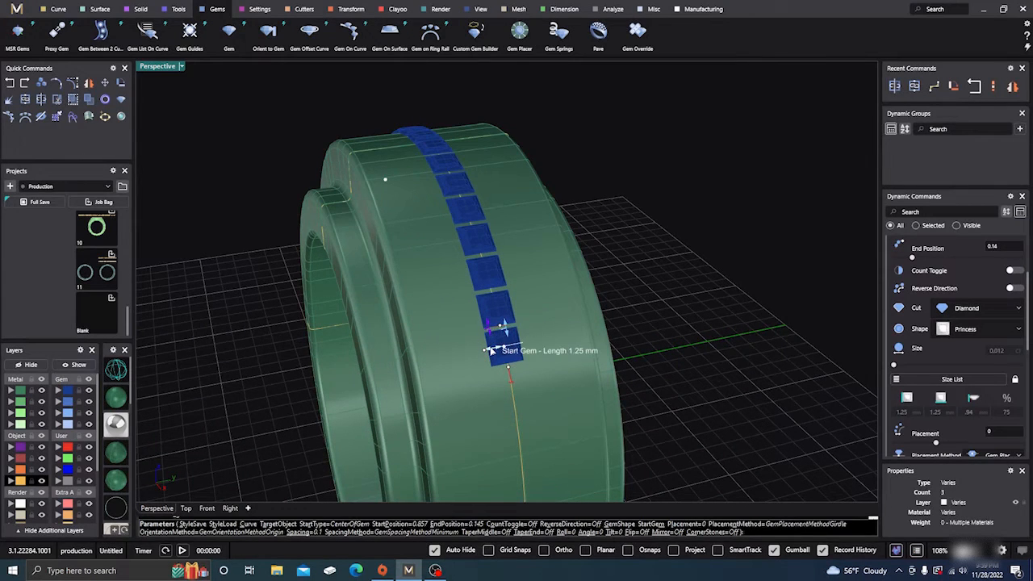
drag(491, 350, 468, 357)
scroll(467, 357, down, 5)
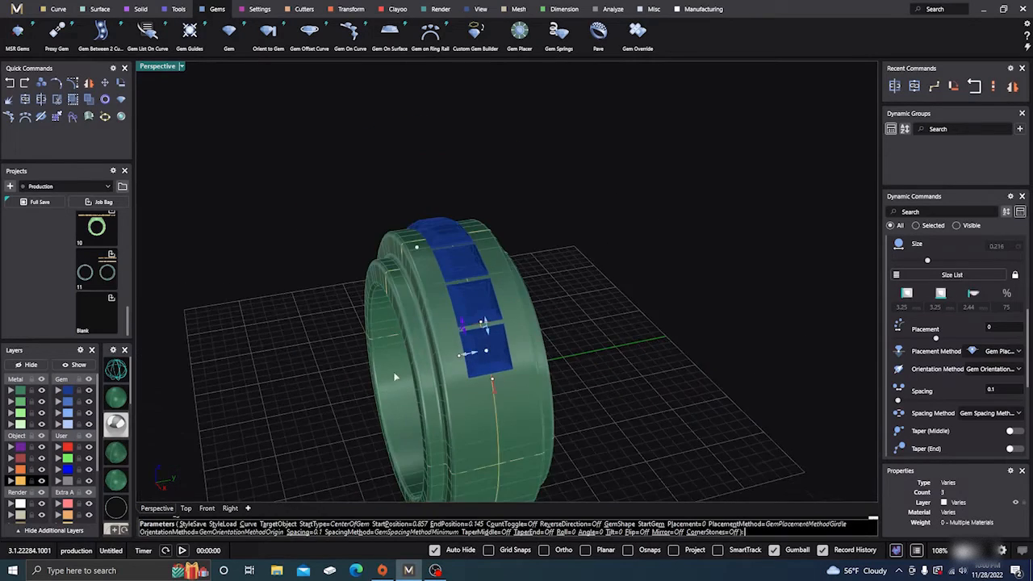
- Enlarge the princess gems to 4.50 mm and reduce their spacing to 0
right_drag(395, 376, 509, 454)
scroll(523, 350, up, 4)
right_drag(523, 349, 399, 251)
scroll(490, 347, up, 3)
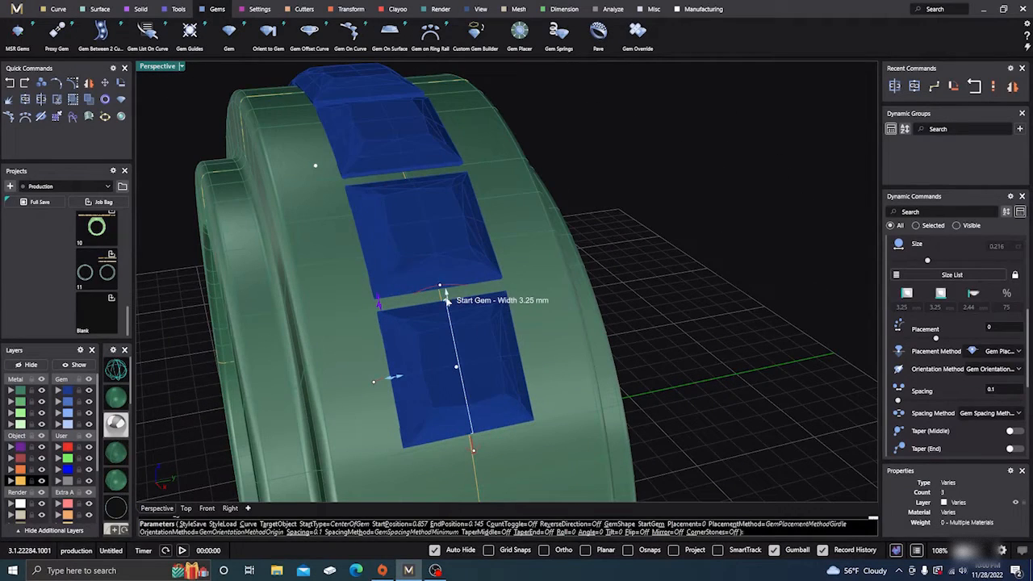
drag(447, 301, 443, 276)
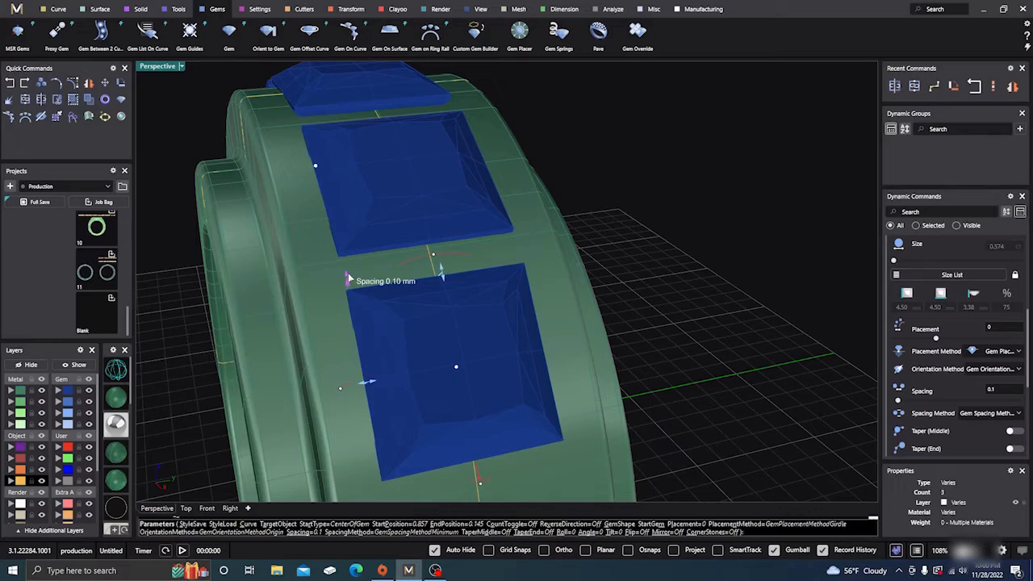
drag(349, 278, 357, 304)
scroll(449, 299, down, 7)
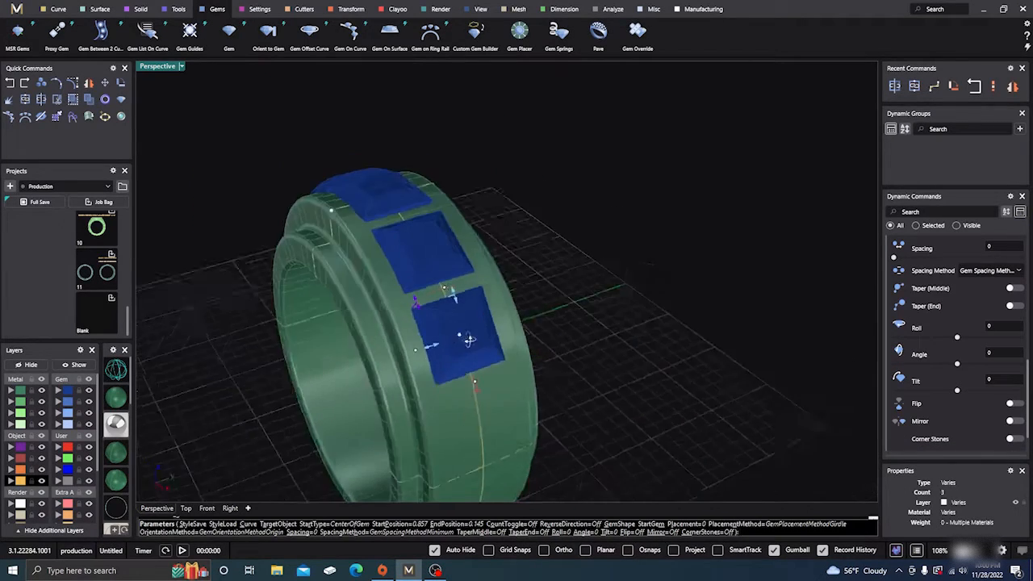
- Close the gaps in the gem row by moving its start position to about 0.874 and end position to about 0.117
right_drag(468, 341, 532, 380)
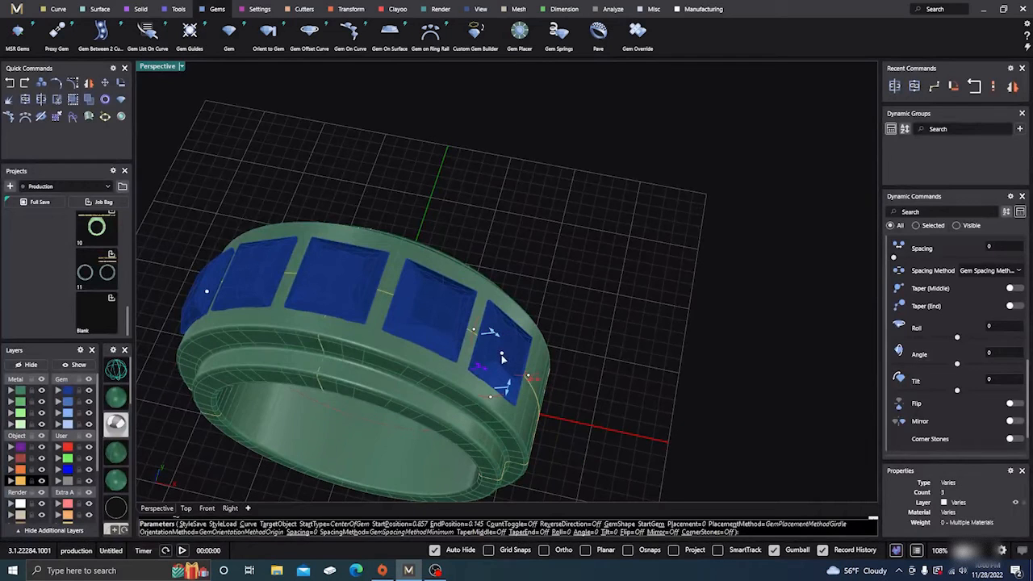
drag(499, 354, 488, 345)
scroll(488, 345, down, 4)
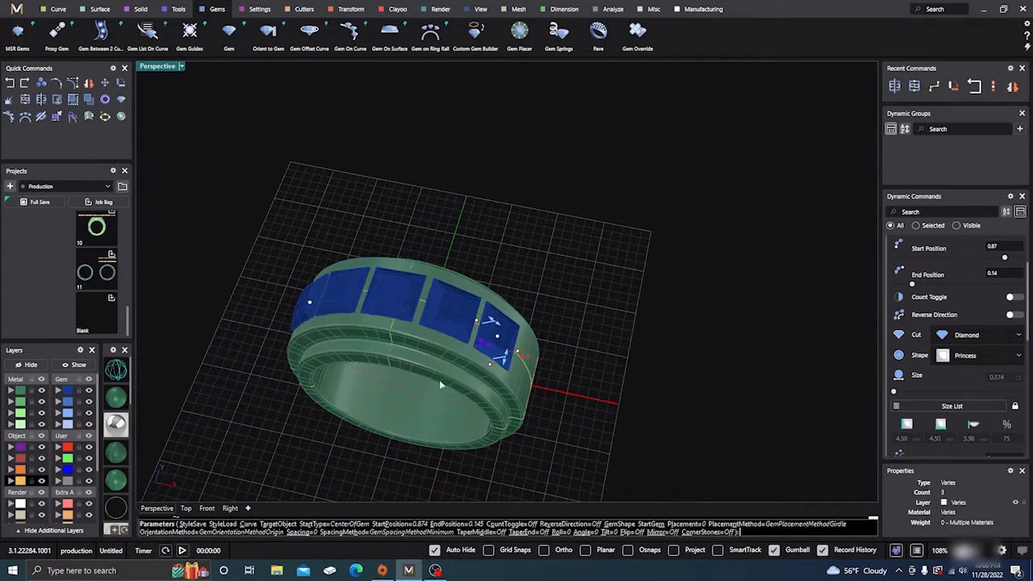
right_drag(488, 346, 419, 373)
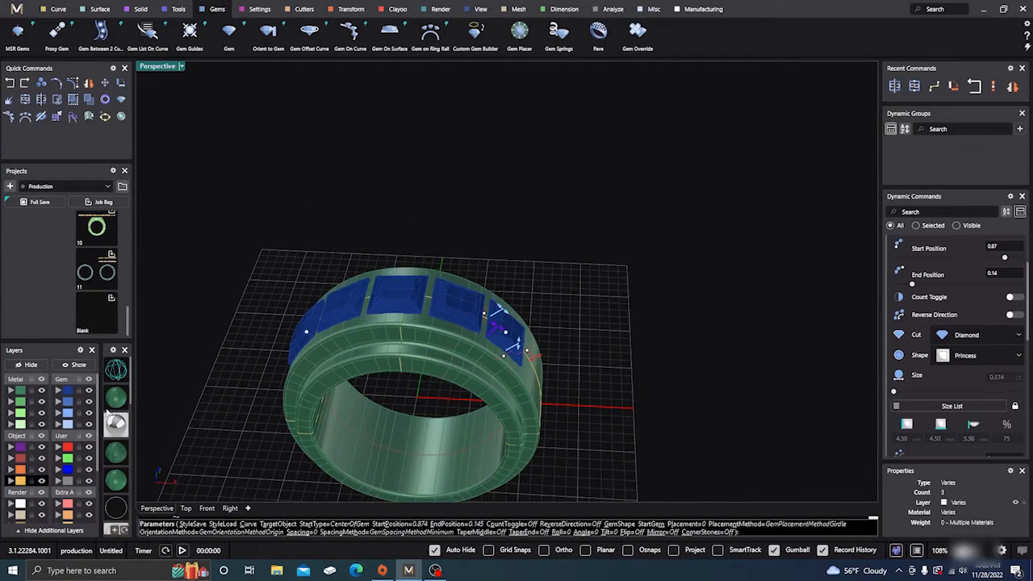
click(209, 510)
mouse_move(331, 228)
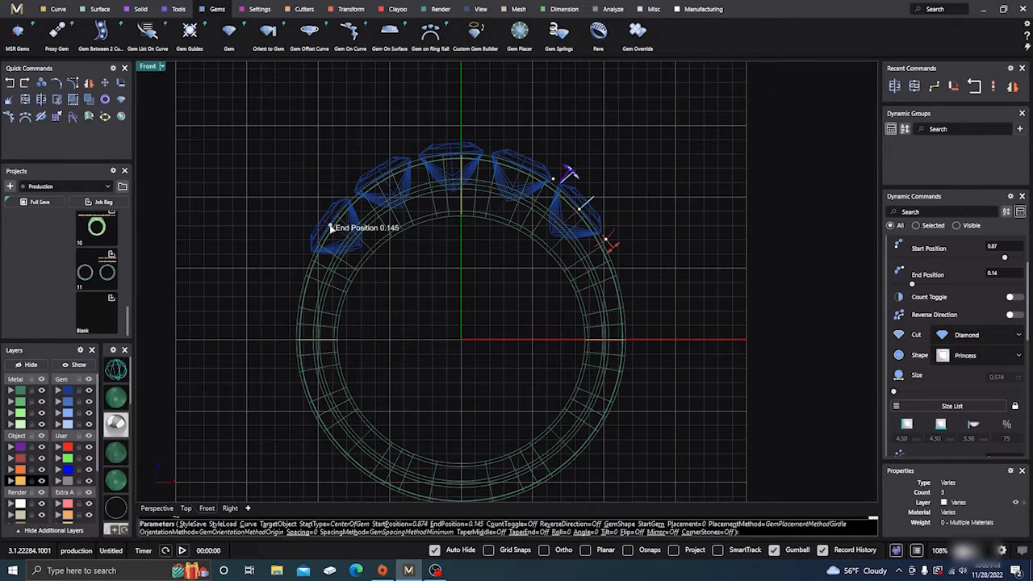
drag(333, 226, 355, 208)
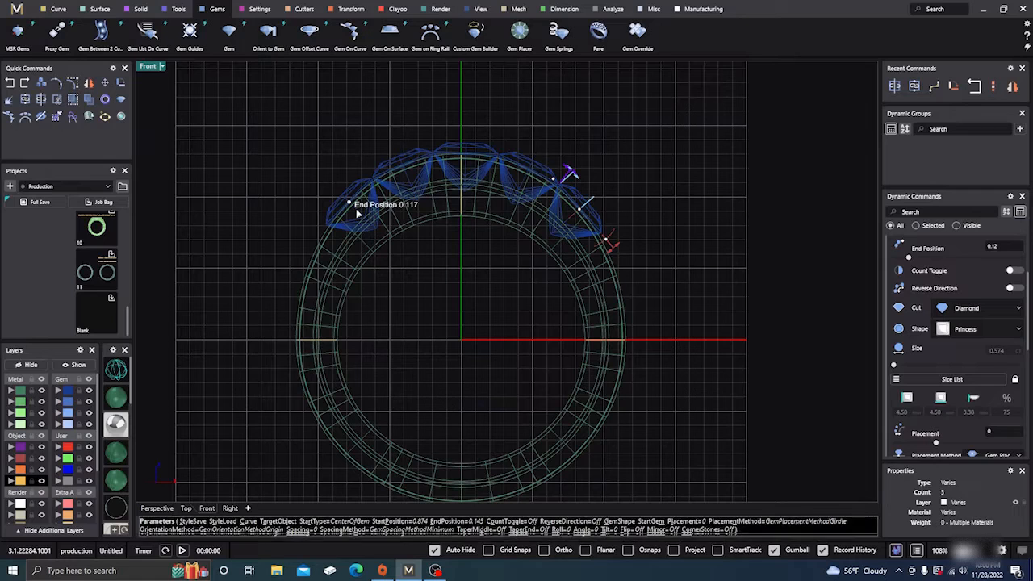
- Reduce the princess gems to 3.50 mm with the start gem's length handle
click(161, 515)
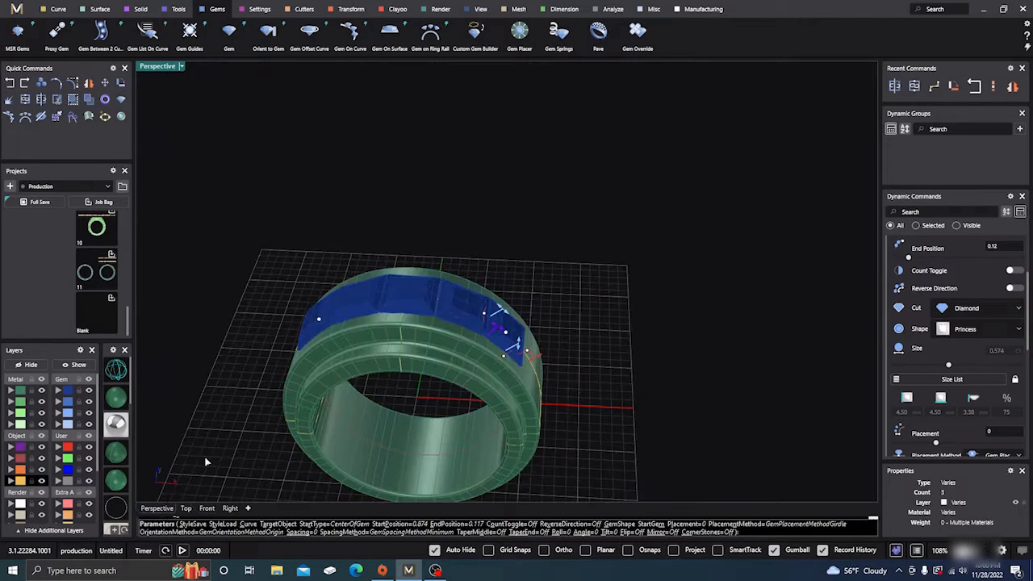
right_drag(208, 464, 436, 339)
scroll(436, 337, up, 2)
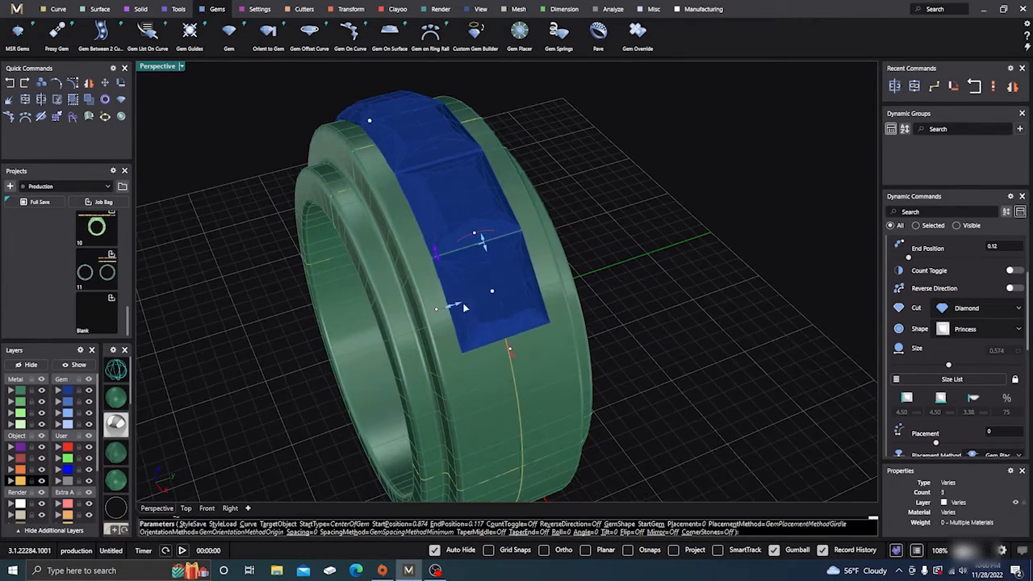
drag(455, 308, 463, 305)
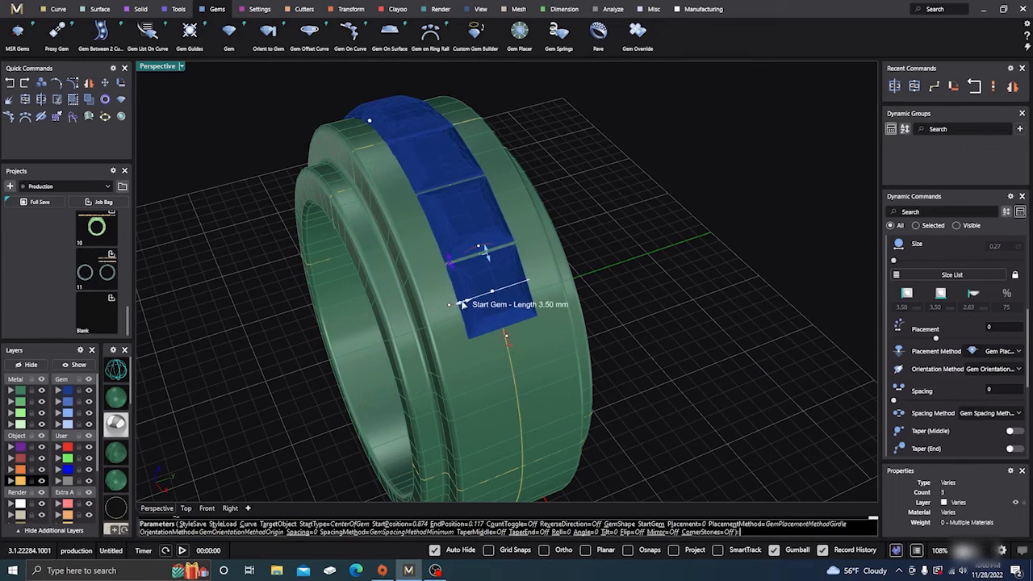
- Fine-tune the gem row's ends in the front view to start position about 0.879 and end position about 0.123
click(207, 509)
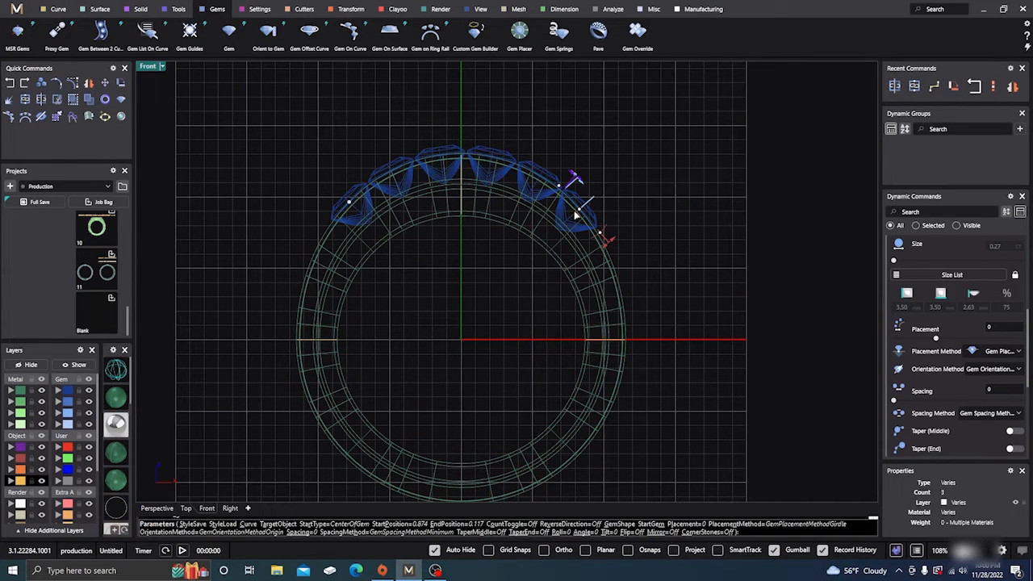
drag(580, 211, 577, 207)
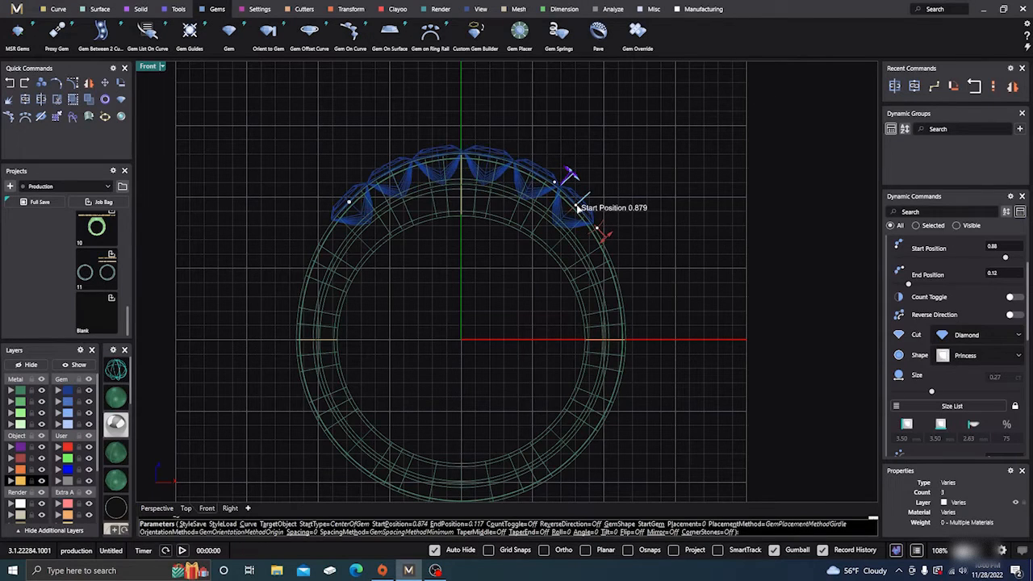
mouse_move(348, 205)
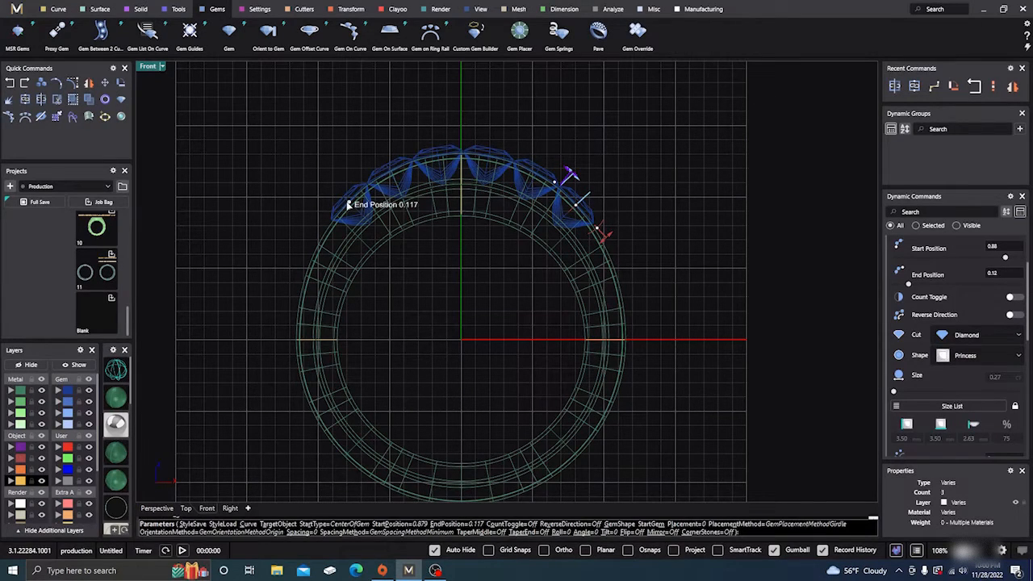
drag(349, 205, 346, 208)
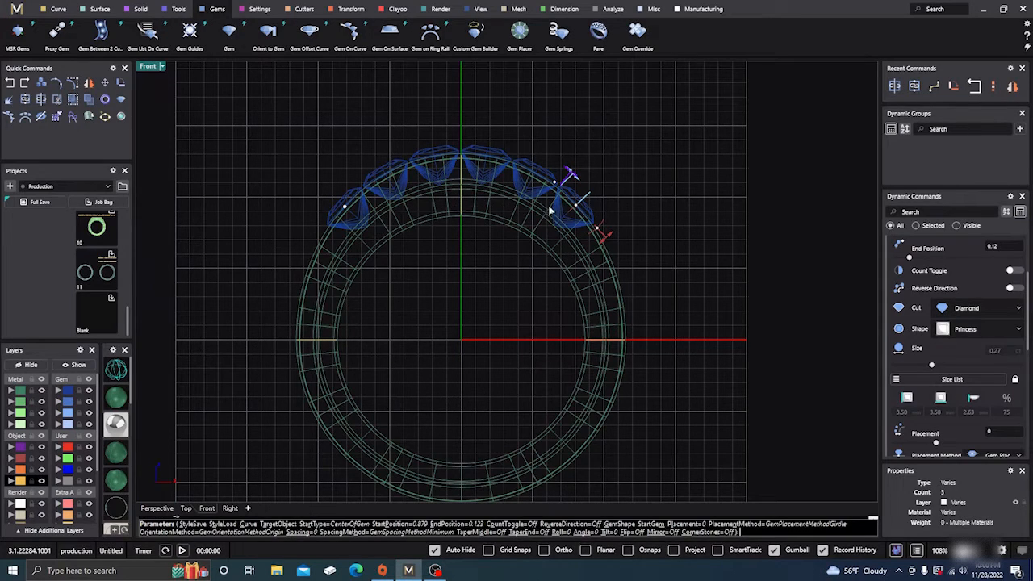
- Set the gem placement method to Table so the stones sink into the band, and accept the gem row
click(157, 509)
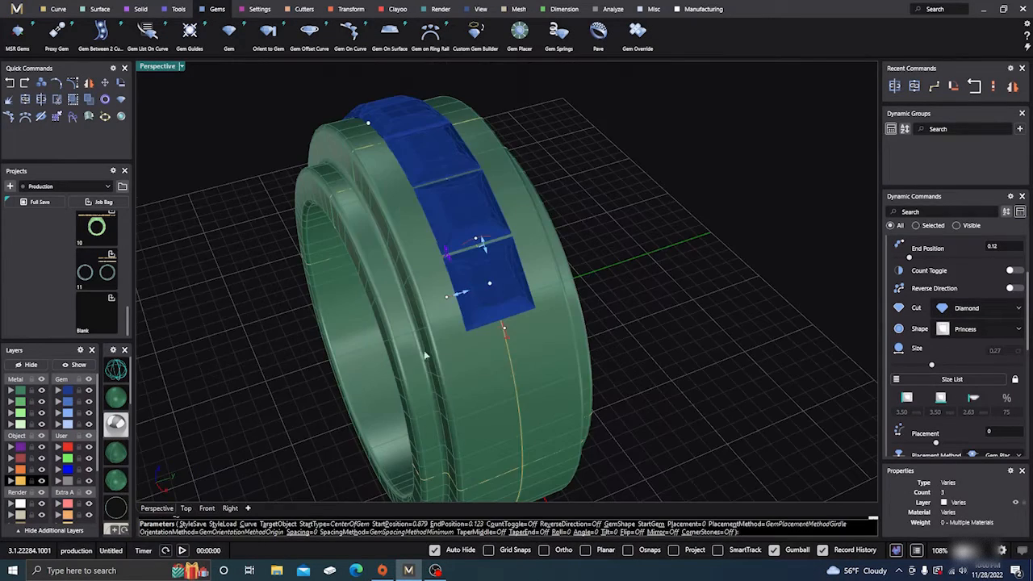
right_drag(425, 355, 516, 306)
scroll(492, 297, up, 5)
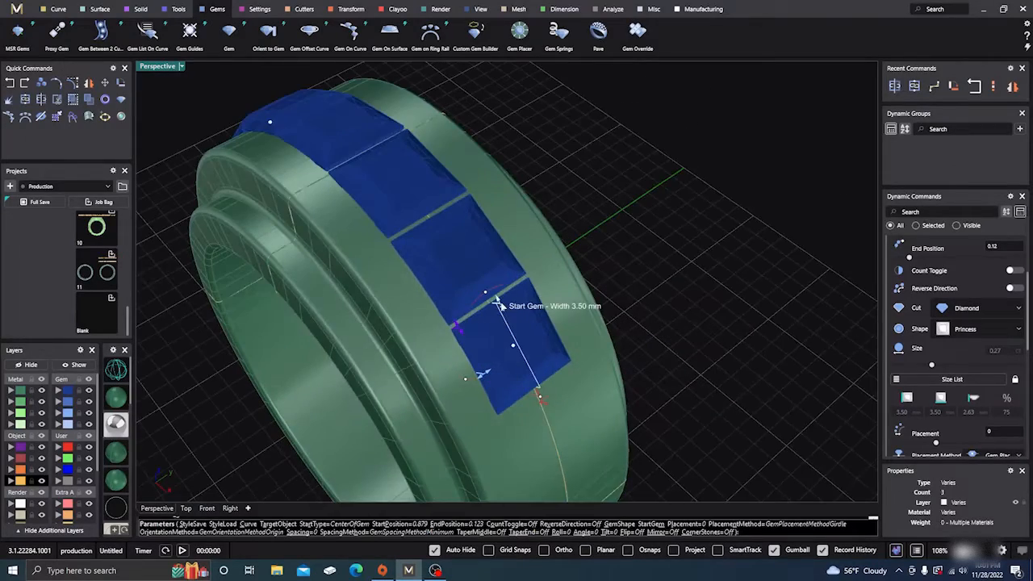
drag(502, 306, 501, 304)
scroll(588, 307, down, 2)
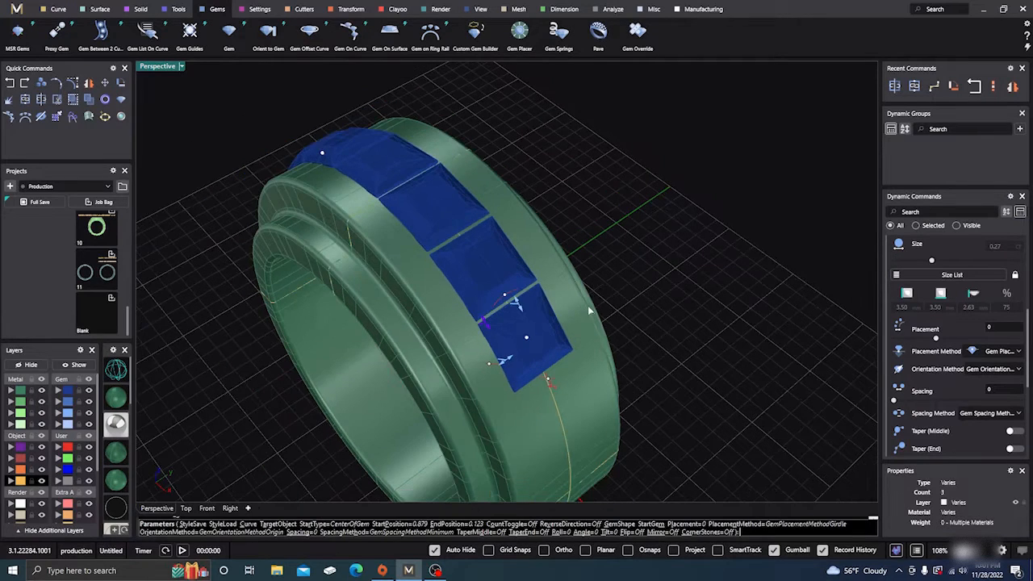
scroll(589, 310, down, 1)
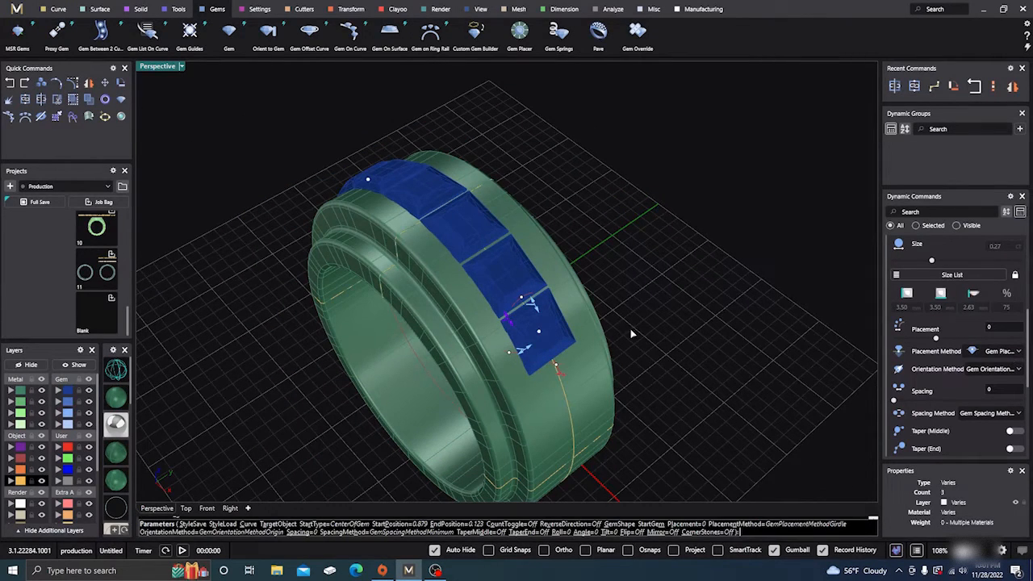
scroll(631, 316, down, 2)
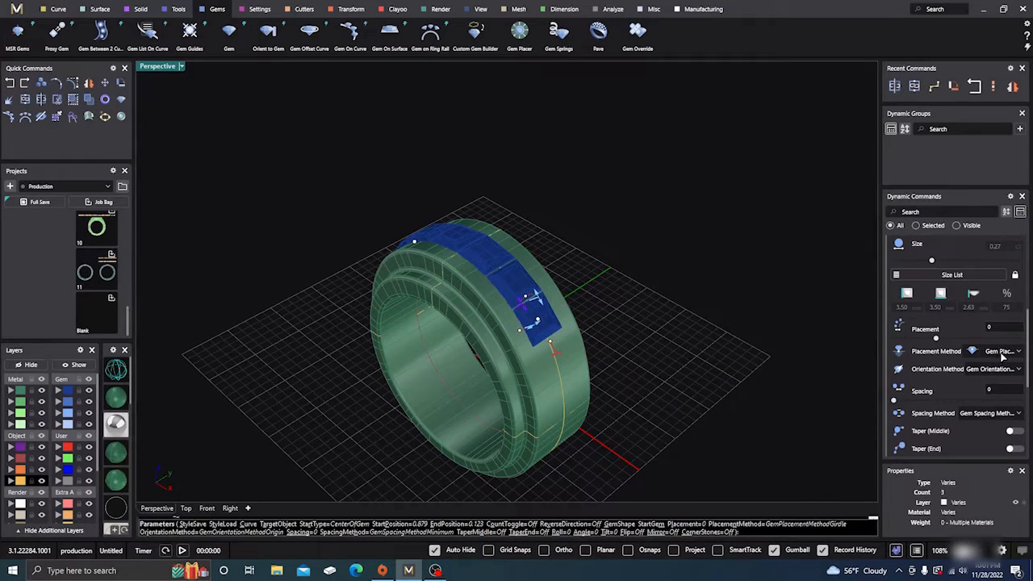
click(1001, 351)
click(960, 384)
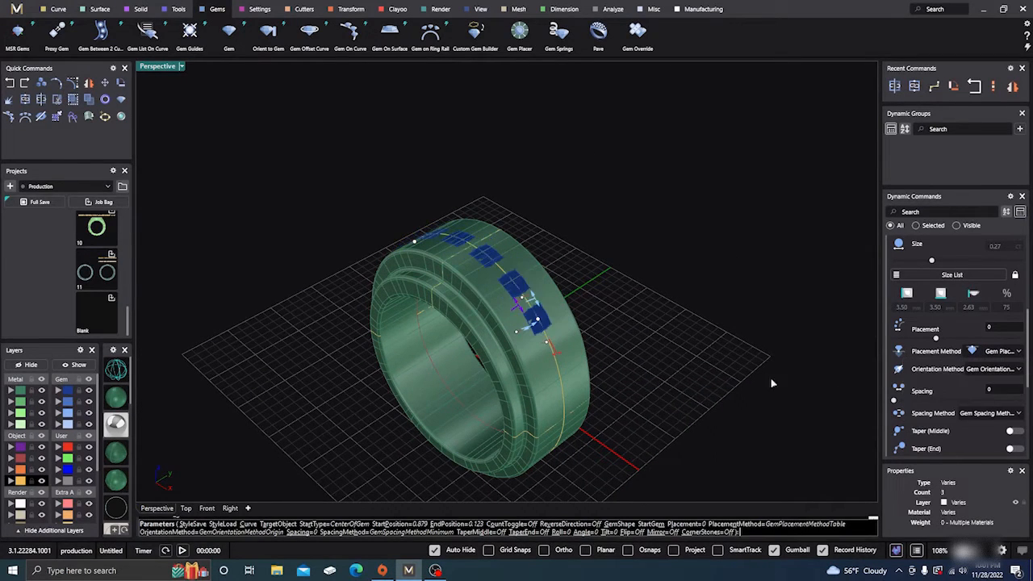
right_click(632, 332)
- Select the Gems on Curve group and add a Channel Cutter along it with the start end type set to Flat
click(536, 321)
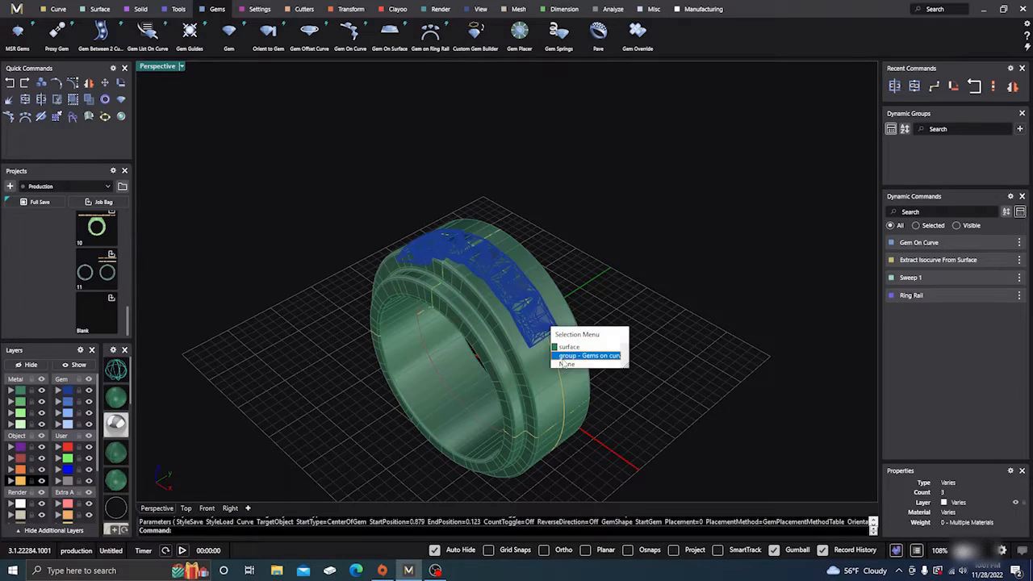
click(565, 356)
click(351, 9)
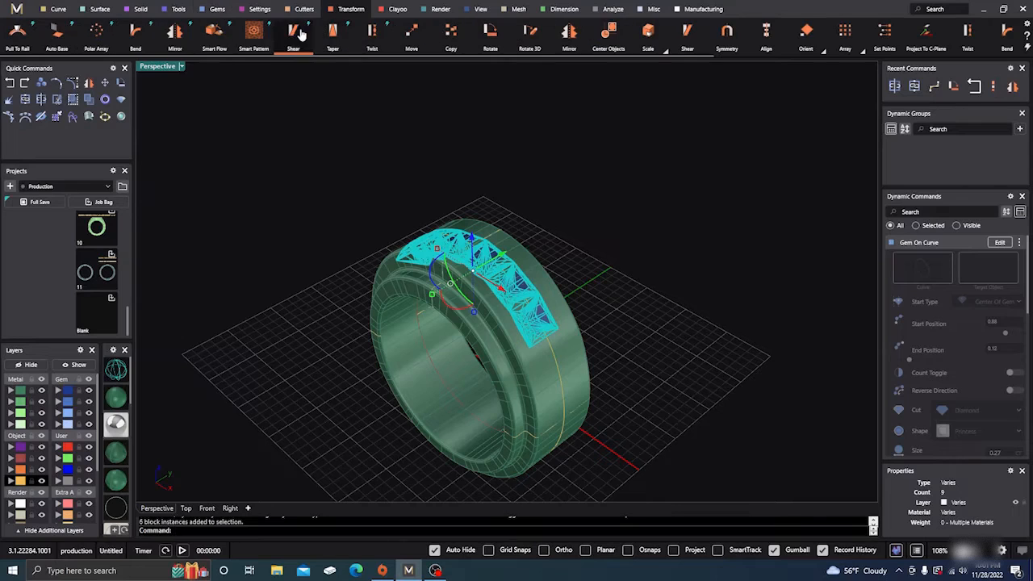
click(260, 9)
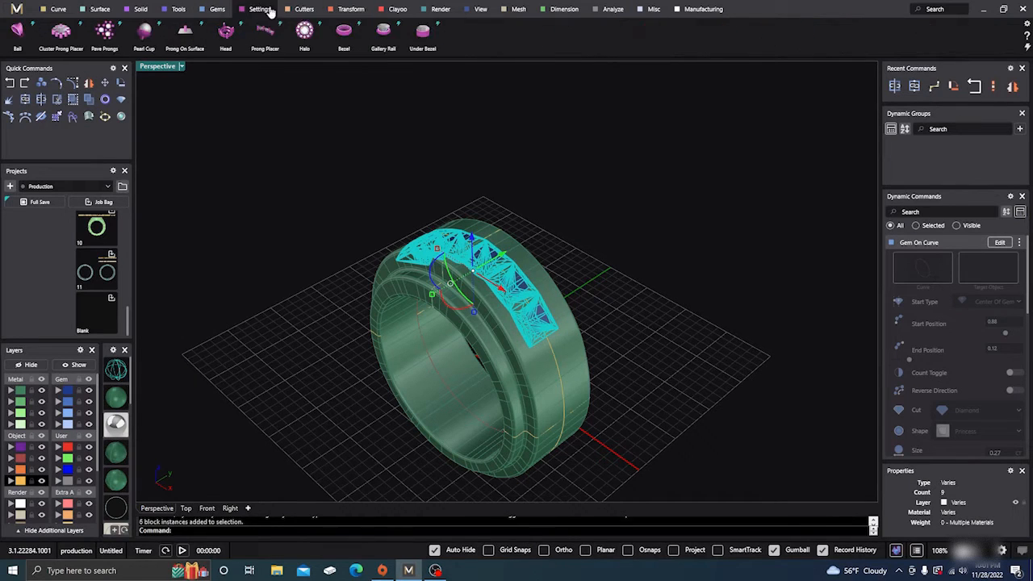
click(305, 9)
click(104, 32)
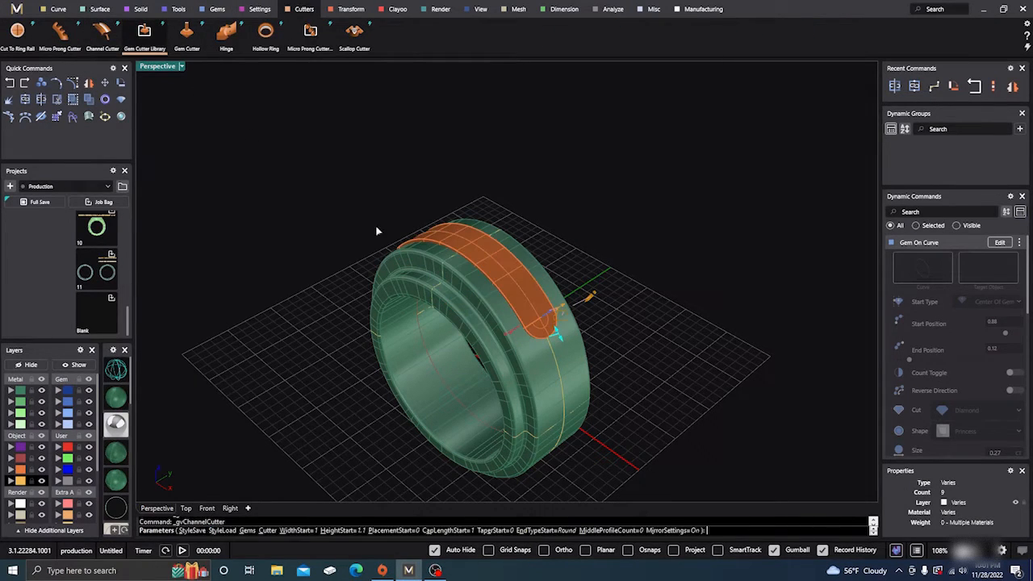
click(1007, 456)
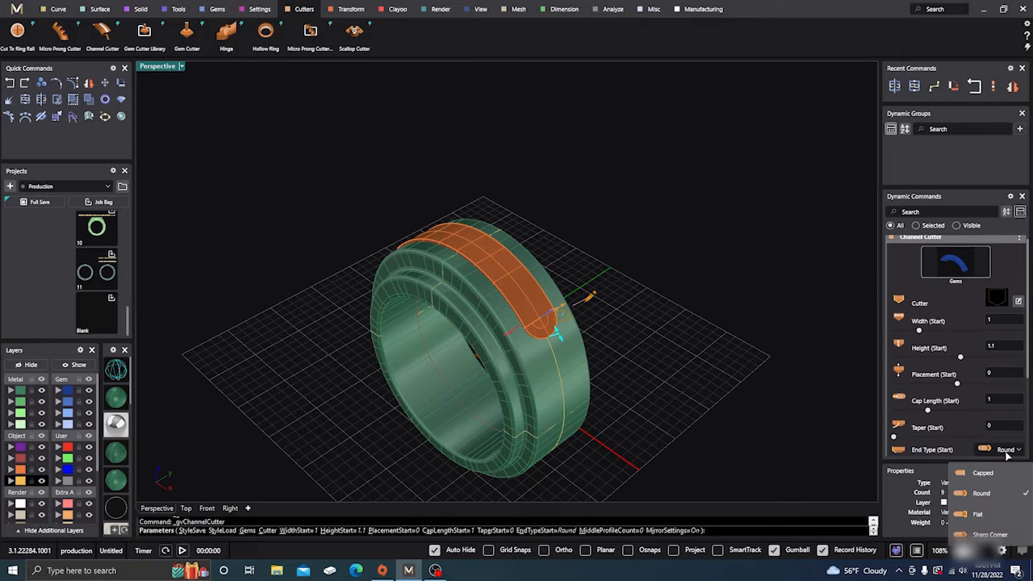
click(974, 523)
right_drag(616, 391, 615, 373)
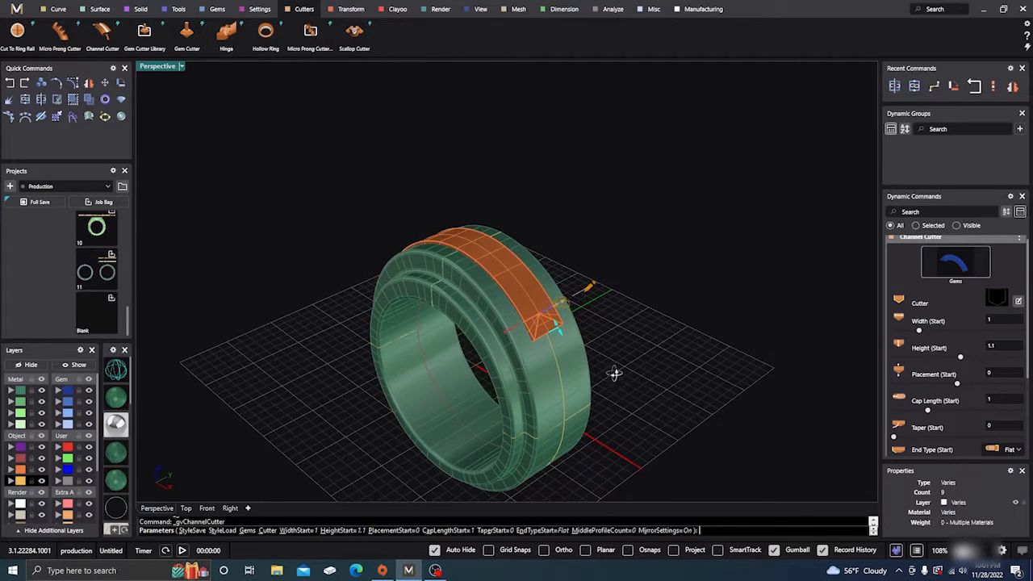
- In wireframe display, fit the channel cutter to the end gem with a 1.01 mm cap length and 96% start width
click(115, 370)
mouse_move(211, 387)
right_down()
mouse_move(366, 371)
mouse_move(497, 377)
mouse_move(551, 364)
mouse_move(516, 369)
right_up()
scroll(455, 329, up, 5)
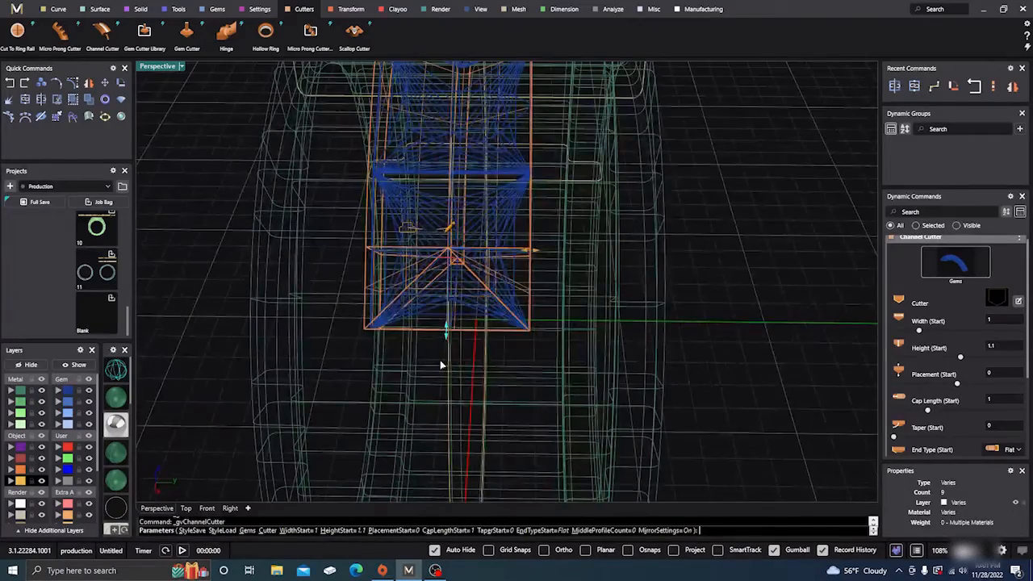
right_drag(443, 364, 447, 357)
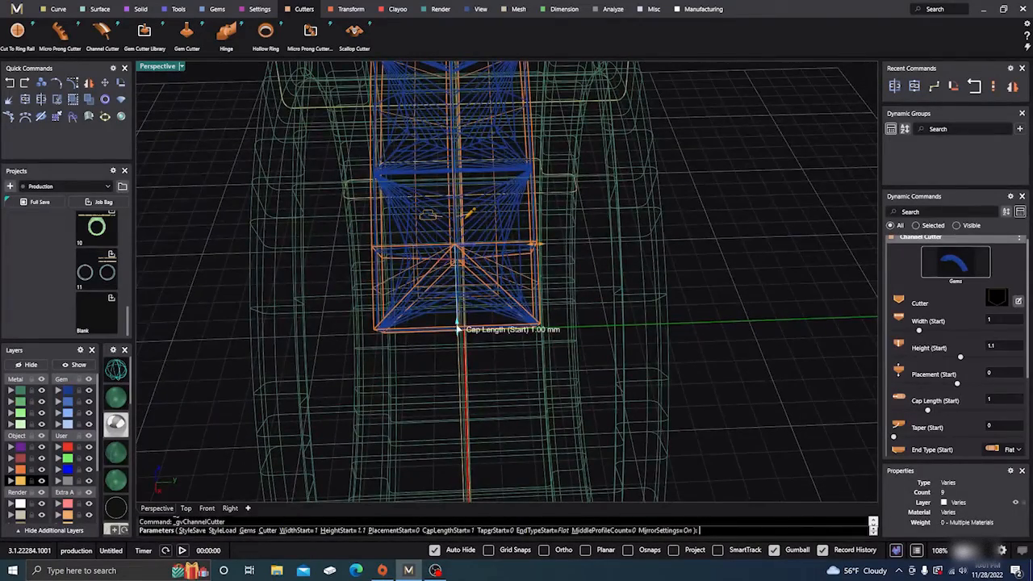
drag(457, 327, 456, 331)
mouse_move(454, 353)
right_down()
mouse_move(471, 364)
mouse_move(456, 374)
right_up()
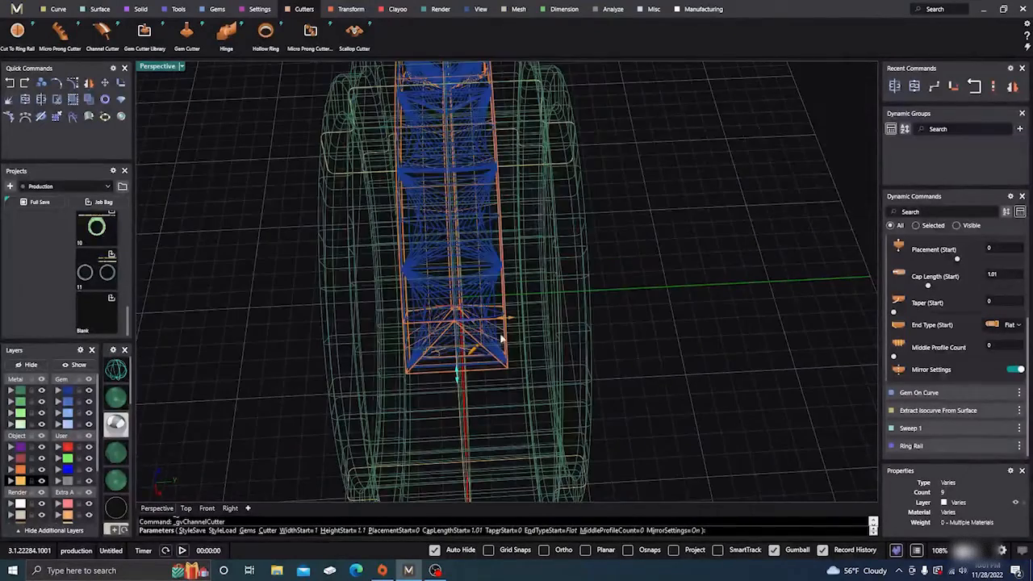
scroll(501, 340, up, 3)
drag(509, 300, 506, 300)
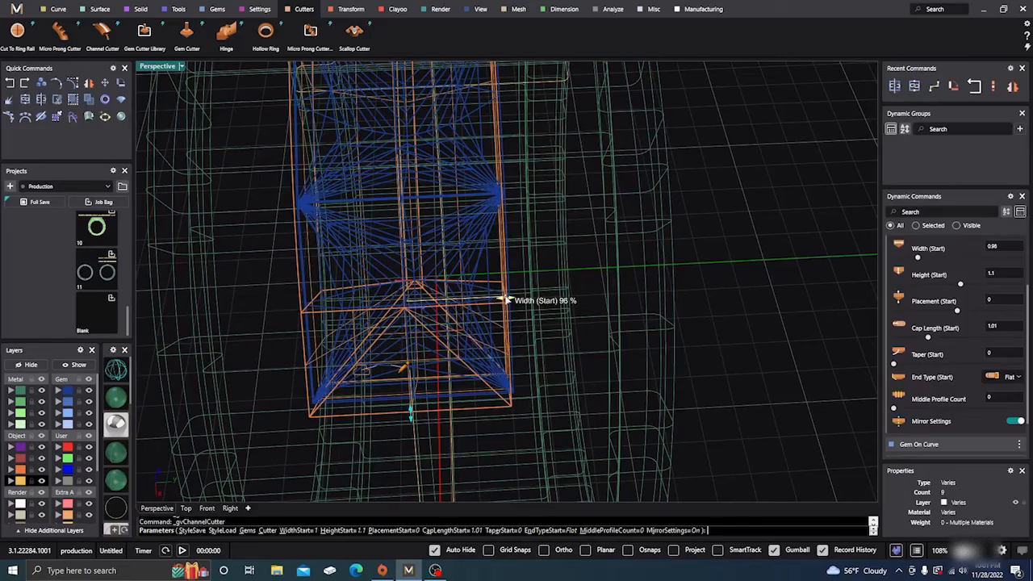
- Set the cutter's start placement to about 49%, accept the channel cutter, and return to shaded display
scroll(512, 339, down, 5)
right_drag(488, 345, 648, 264)
drag(539, 306, 565, 277)
right_drag(384, 410, 377, 388)
scroll(564, 281, up, 4)
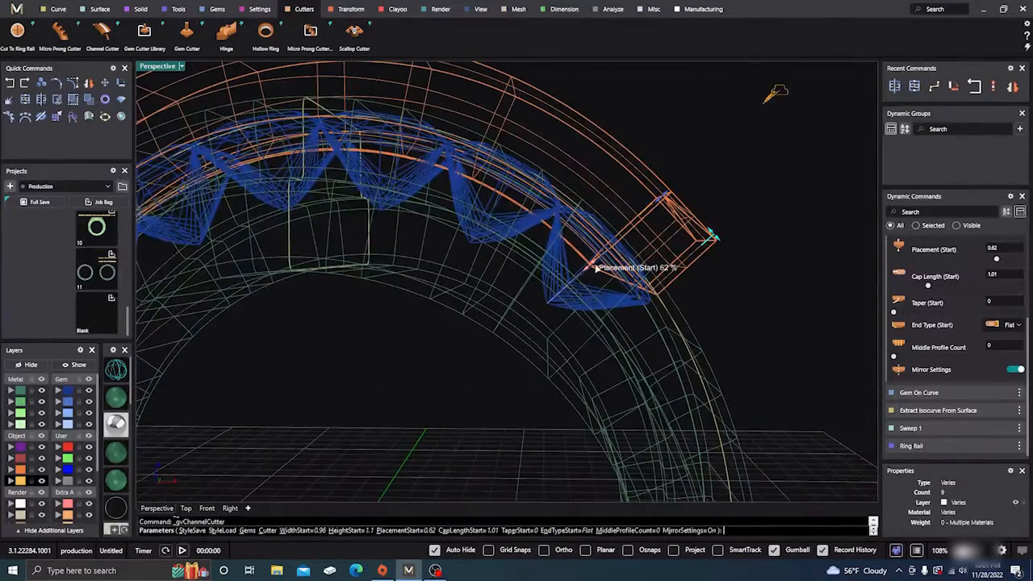
mouse_move(592, 267)
mouse_down()
mouse_move(579, 276)
mouse_move(597, 282)
mouse_up()
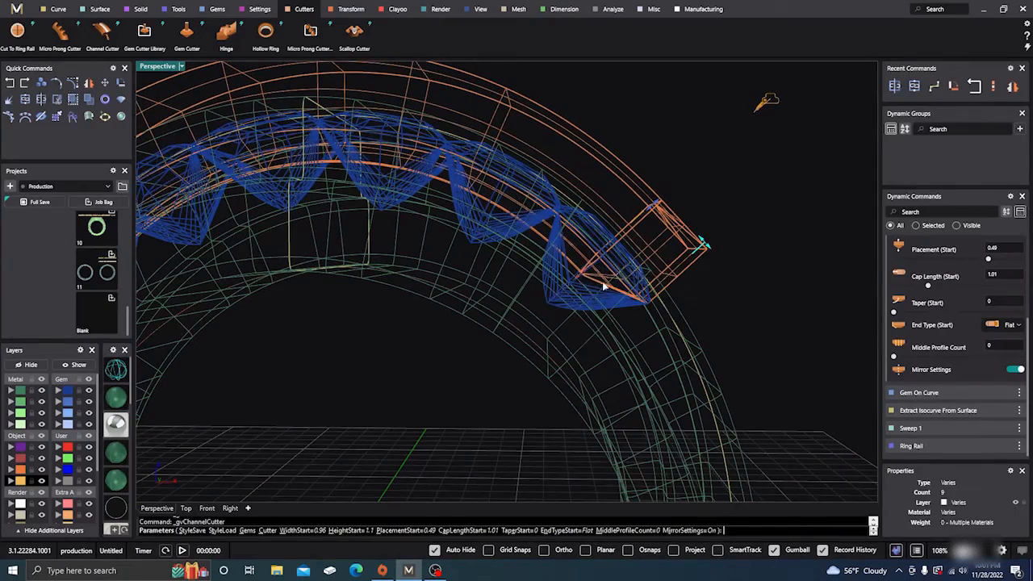
right_drag(597, 282, 499, 428)
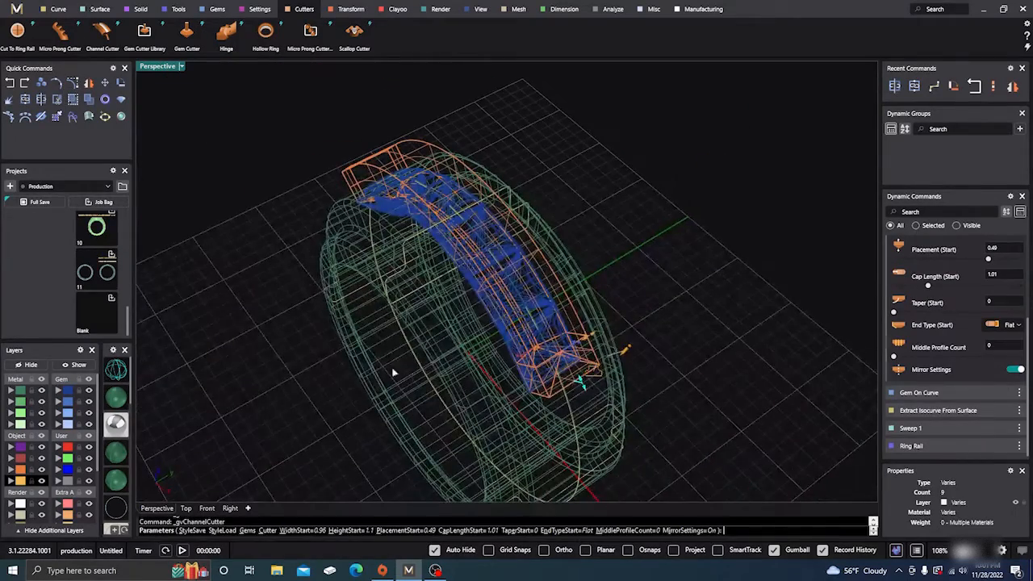
key(Return)
click(115, 398)
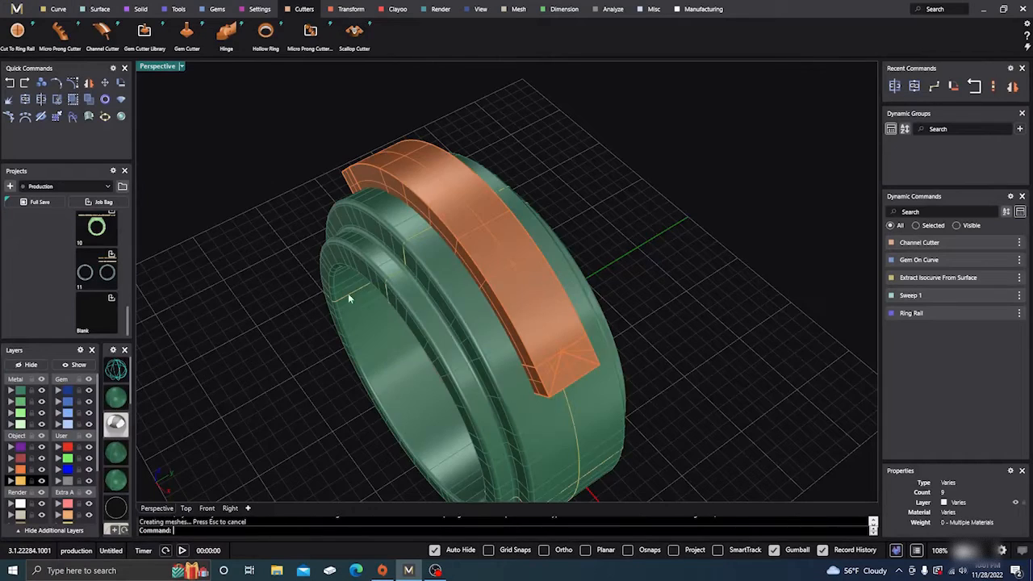
- Subtract the channel cutter from the ring shank with a Boolean Difference to open the gem channel
right_drag(348, 293, 515, 289)
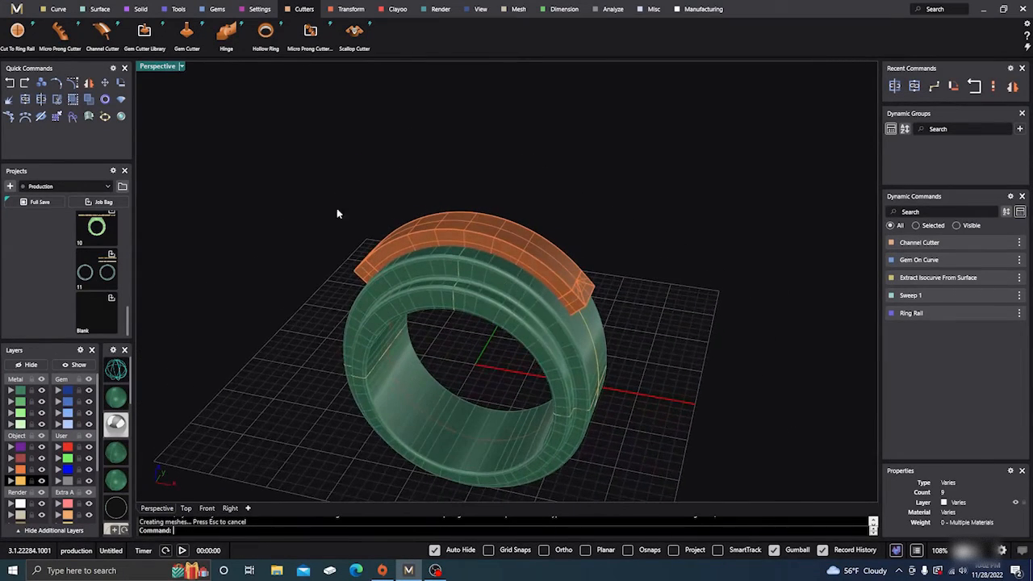
click(133, 11)
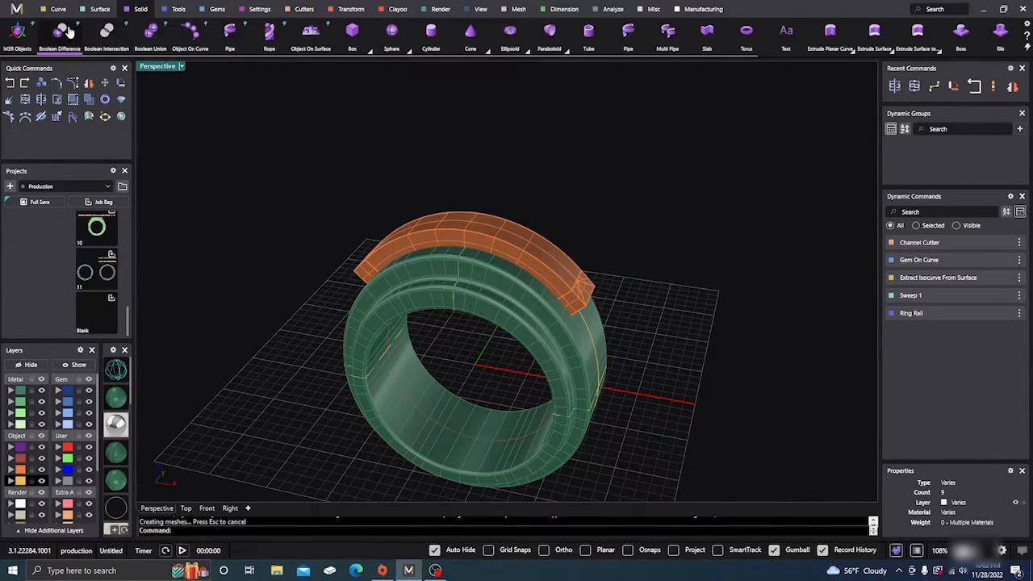
click(106, 32)
click(453, 271)
key(Return)
click(473, 223)
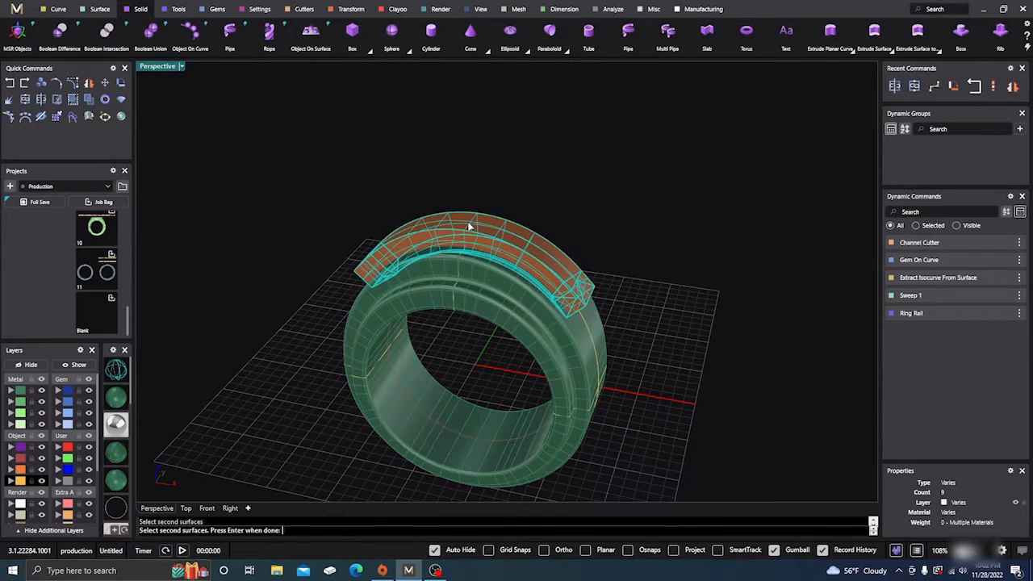
key(Return)
right_drag(412, 285, 397, 330)
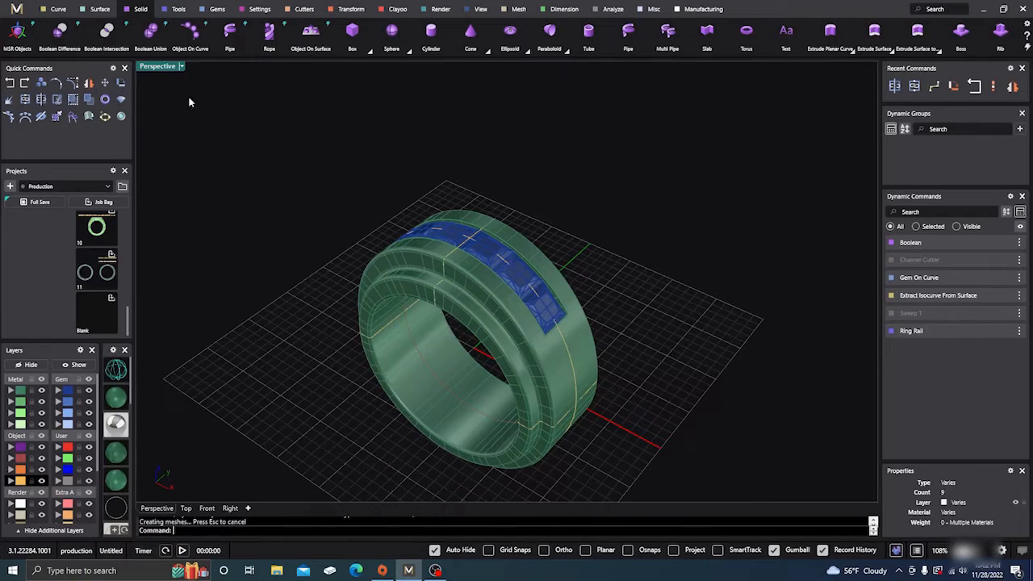
- Extract an isocurve at a 90 angle around the step on the shank's side, at surface point u 1, v 0.36
click(57, 8)
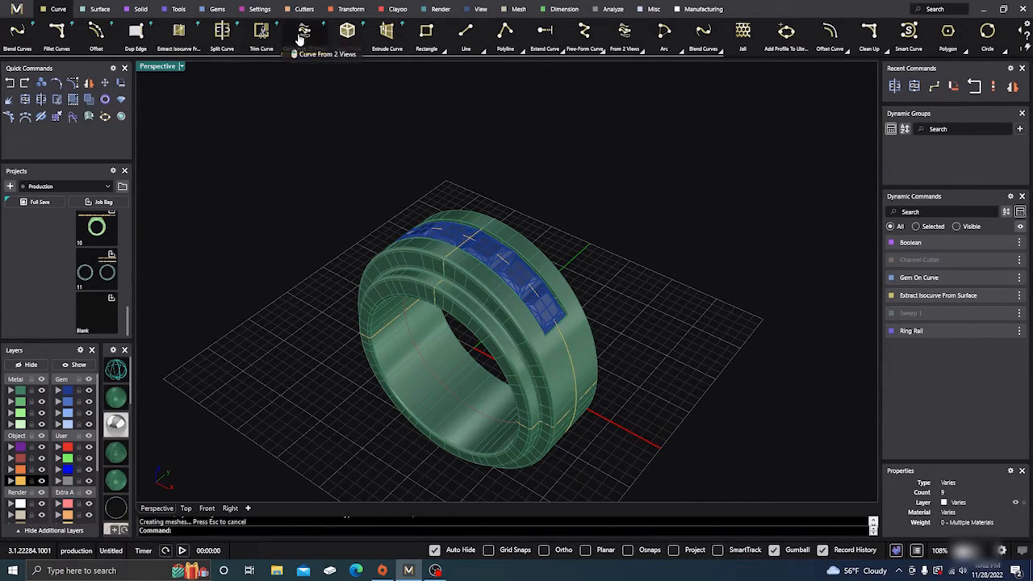
click(178, 31)
right_drag(350, 227, 357, 264)
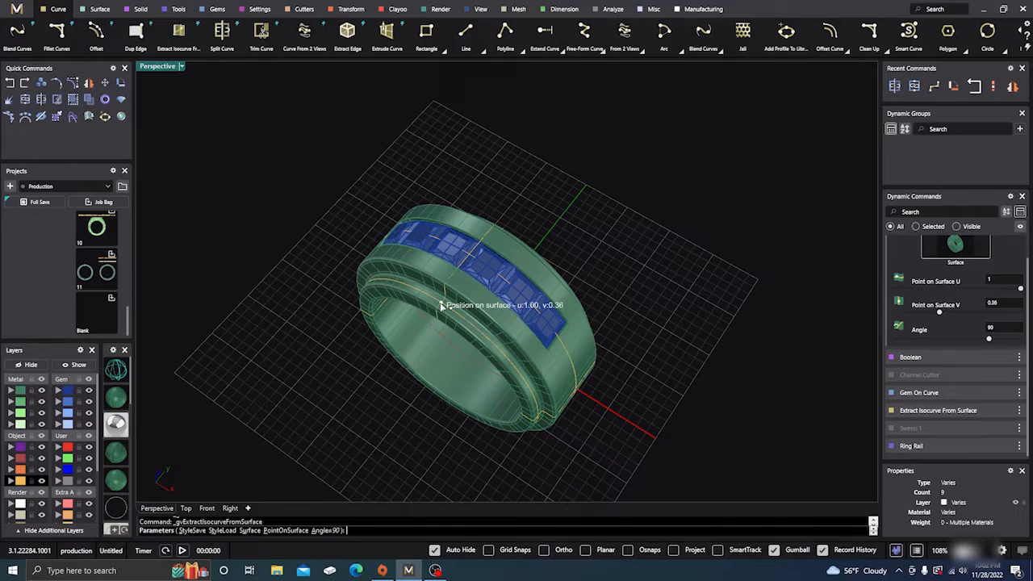
scroll(442, 305, up, 8)
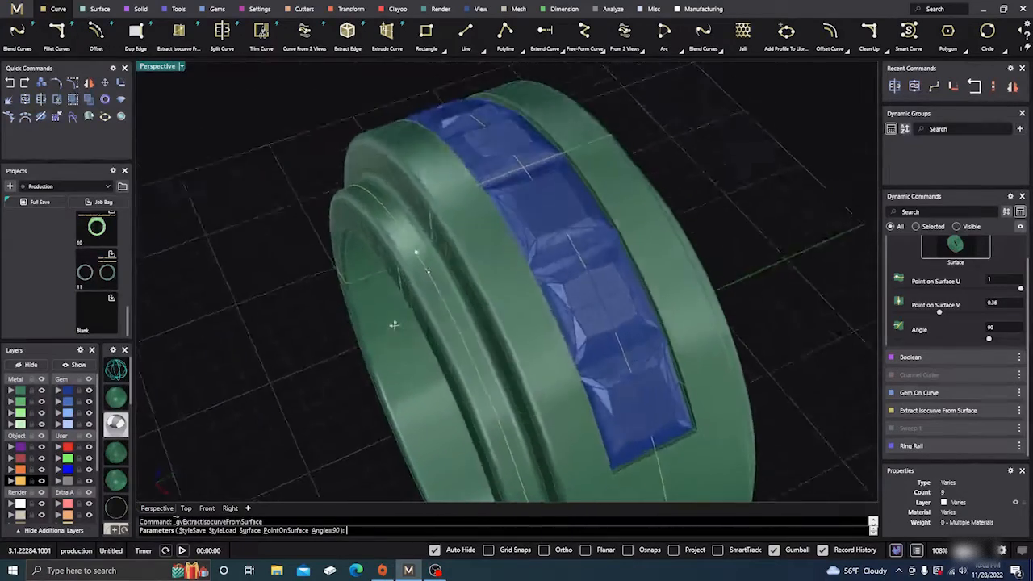
right_drag(394, 325, 384, 303)
right_click(384, 302)
- Select the isocurve on the shank's side step and create a three-thread Rope along it
click(422, 256)
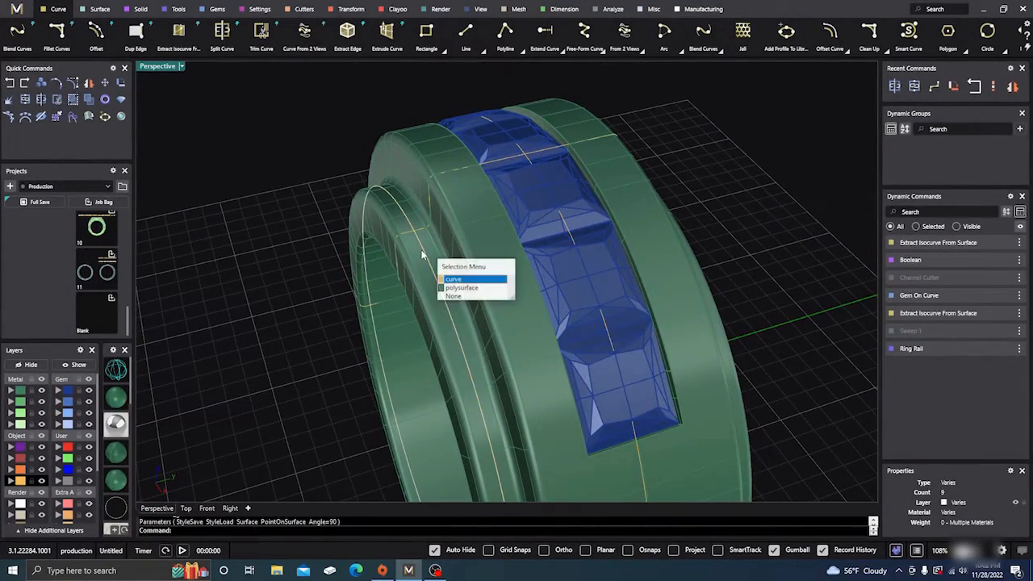
click(448, 272)
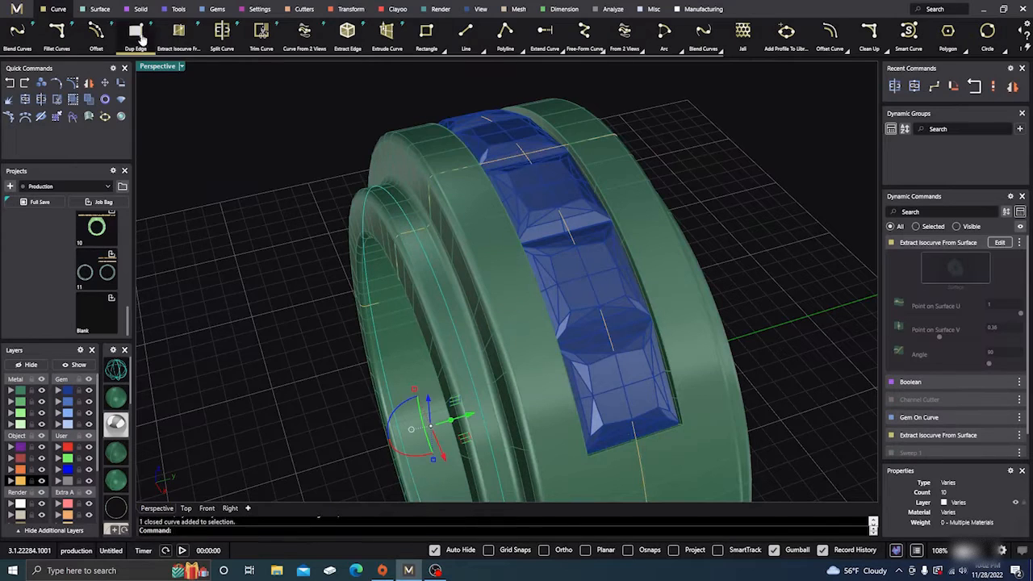
click(141, 9)
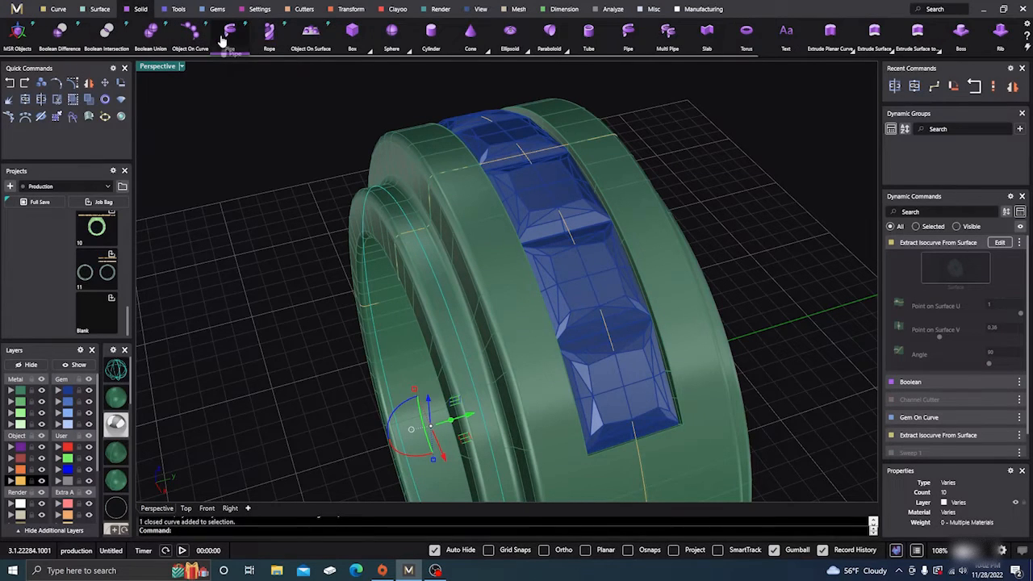
click(269, 32)
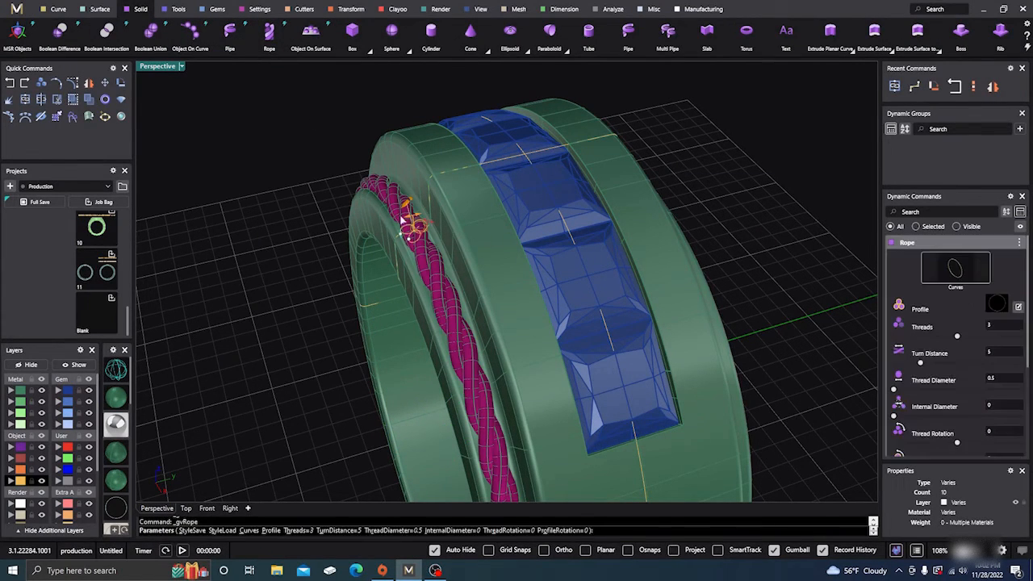
scroll(415, 223, up, 6)
scroll(423, 239, up, 3)
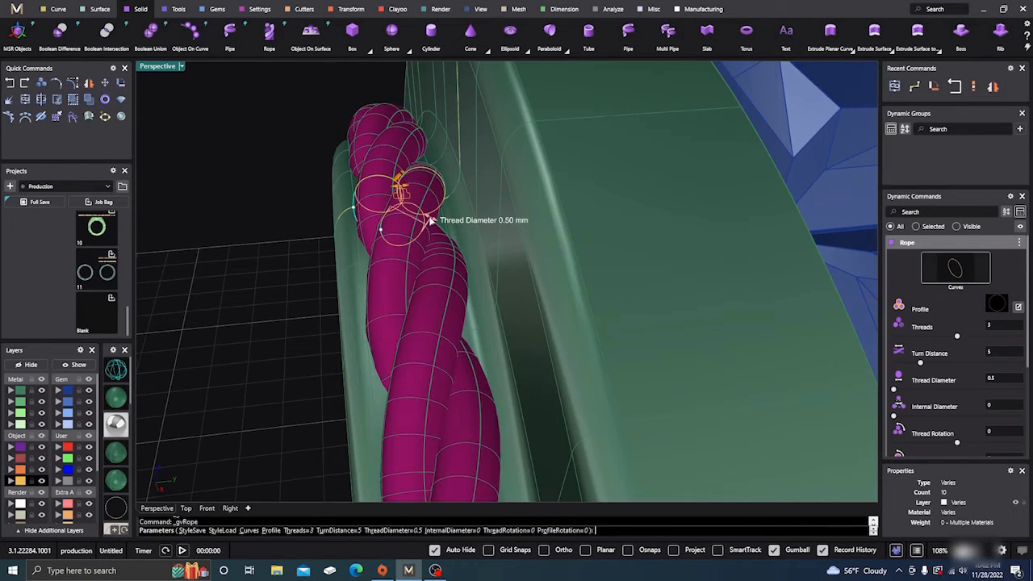
- Set the rope's thread diameter to 0.78 mm and accept the rope
drag(431, 220, 451, 233)
scroll(448, 223, down, 8)
right_drag(392, 276, 441, 220)
scroll(475, 225, up, 4)
scroll(395, 197, up, 3)
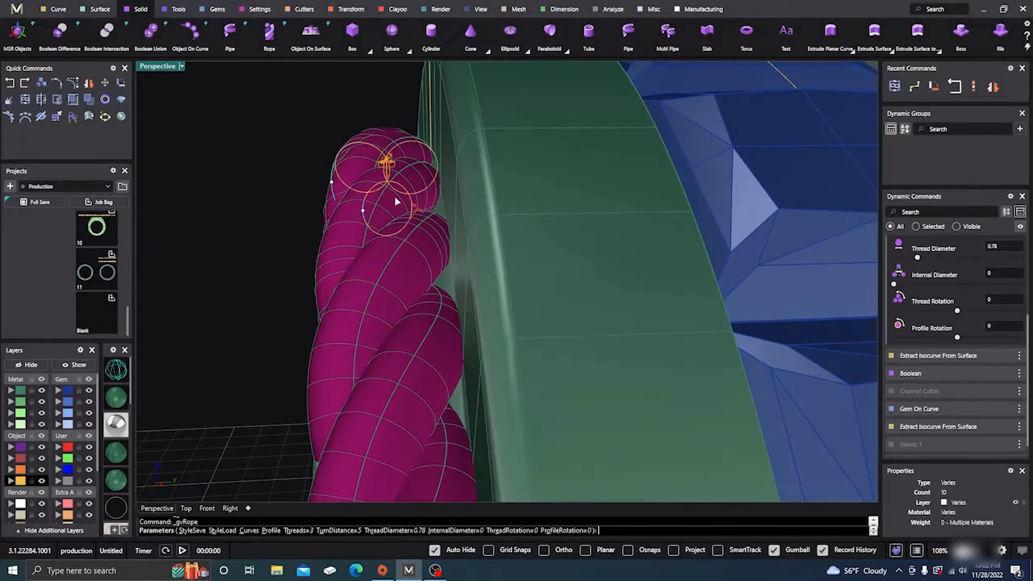
right_click(399, 212)
- In wireframe display, reopen the rope's guide isocurve and move its point on the surface to v 0.35
scroll(396, 234, down, 5)
right_drag(348, 252, 369, 257)
click(118, 375)
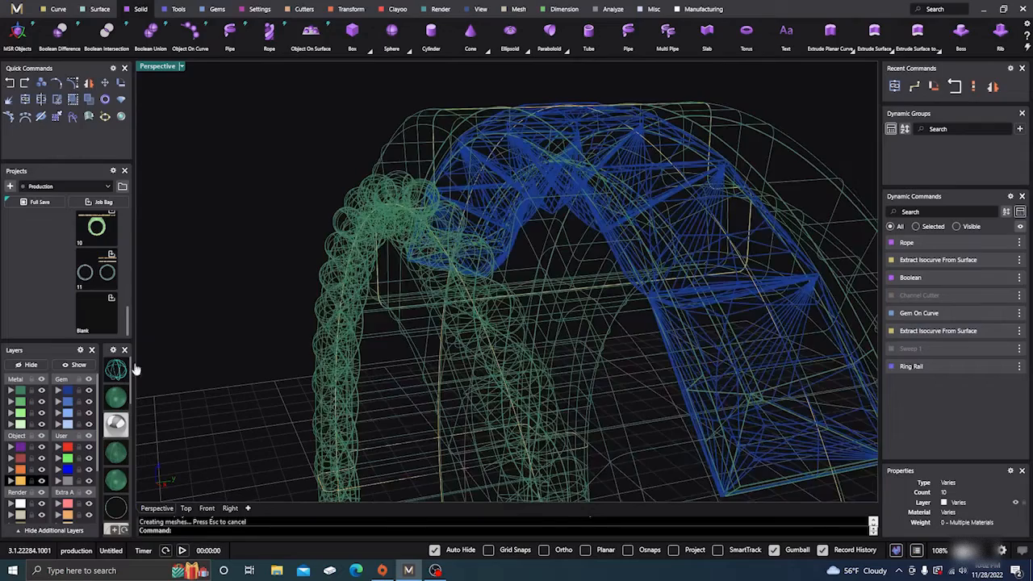
click(442, 250)
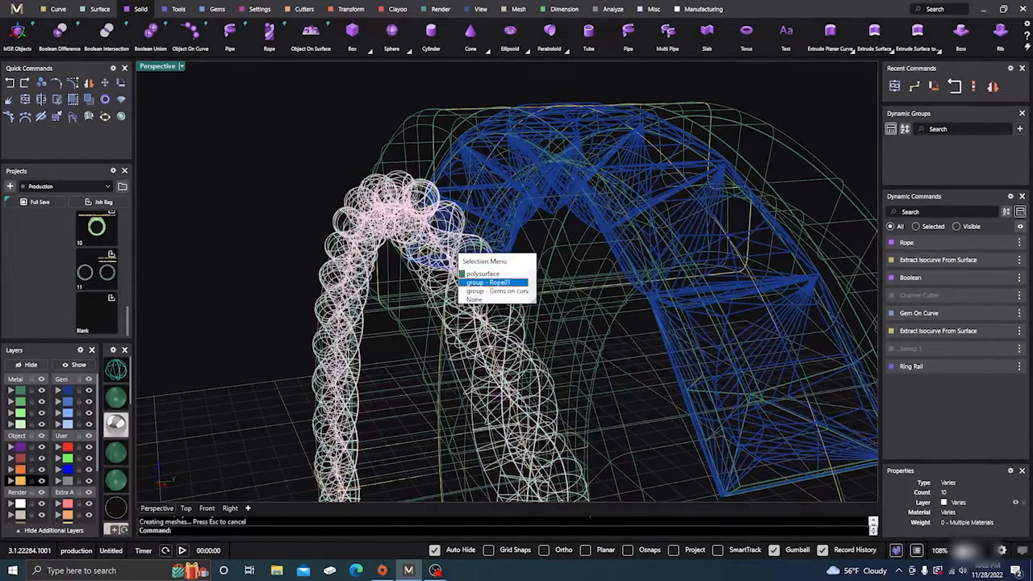
click(442, 249)
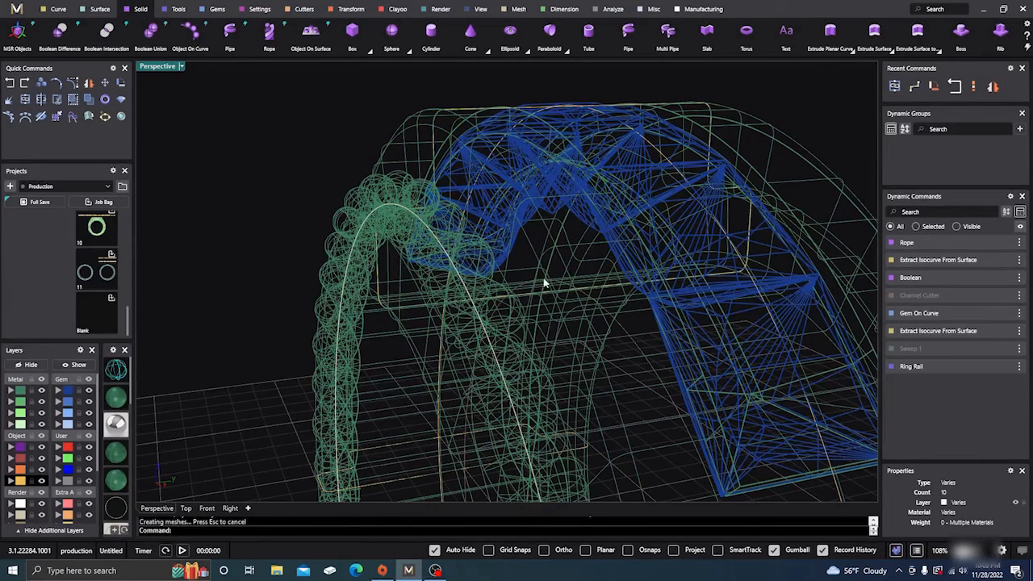
click(480, 315)
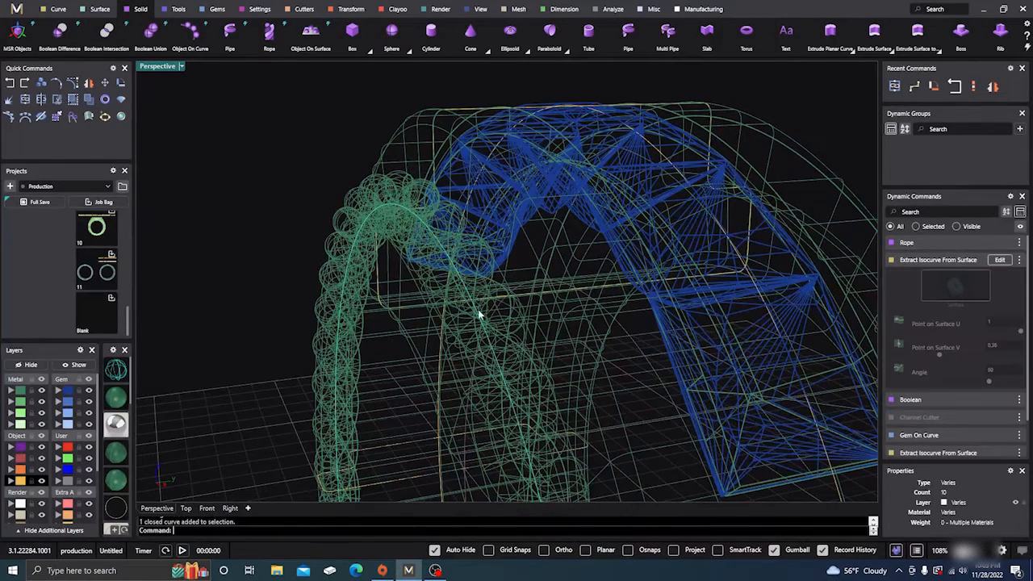
click(1001, 261)
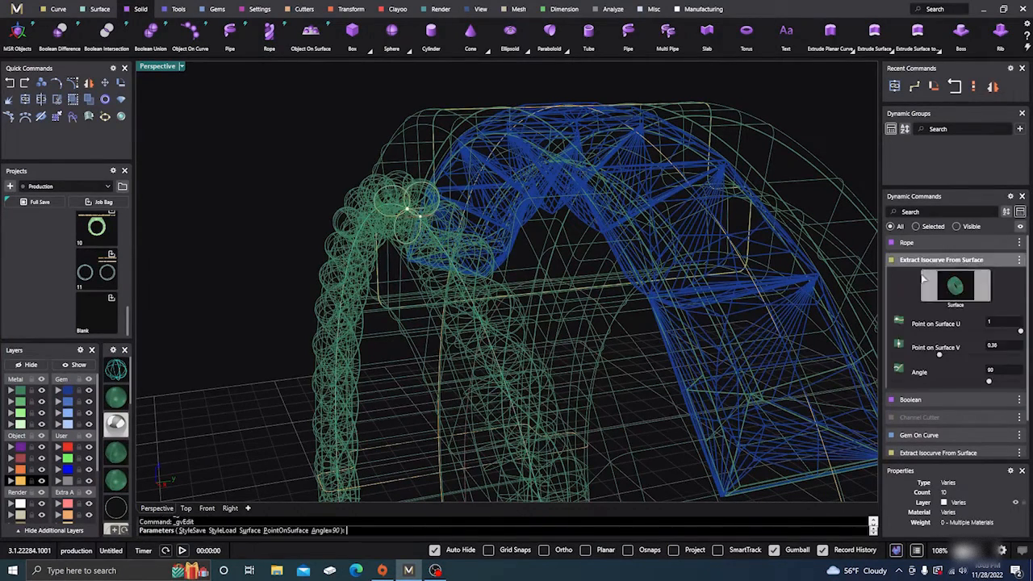
scroll(489, 282, up, 5)
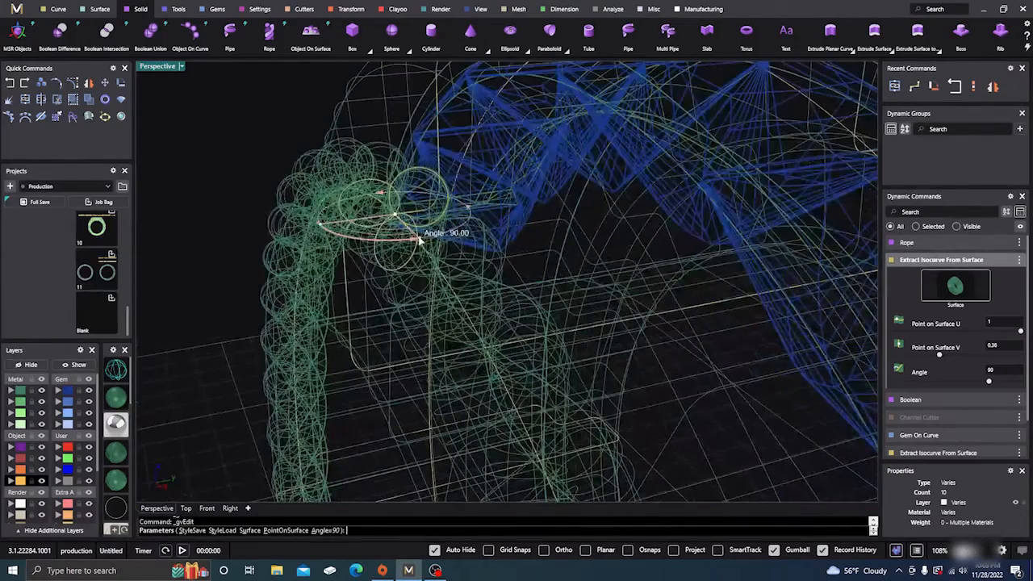
mouse_move(414, 253)
right_down()
mouse_move(427, 261)
mouse_move(411, 252)
right_up()
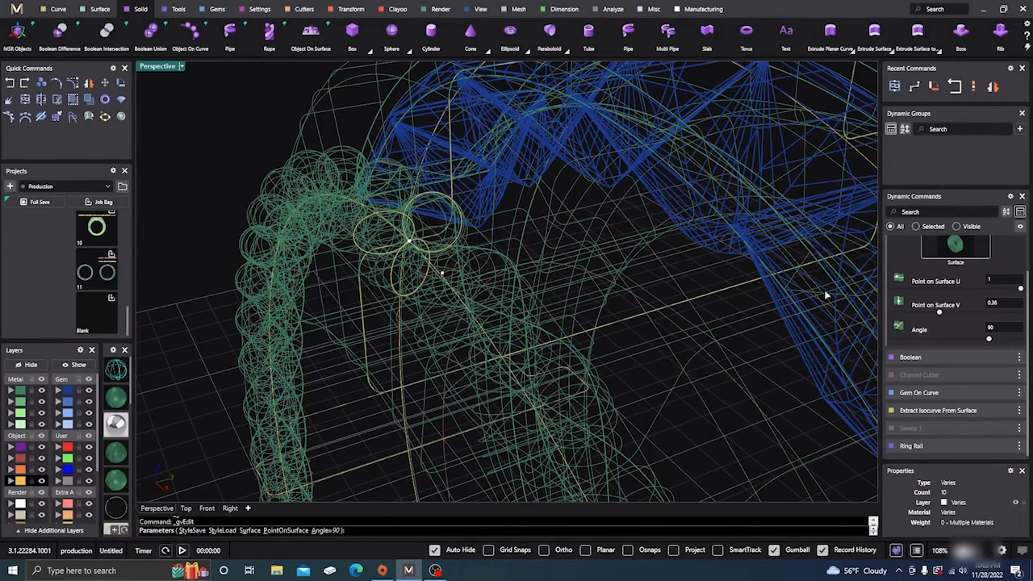
scroll(917, 297, up, 1)
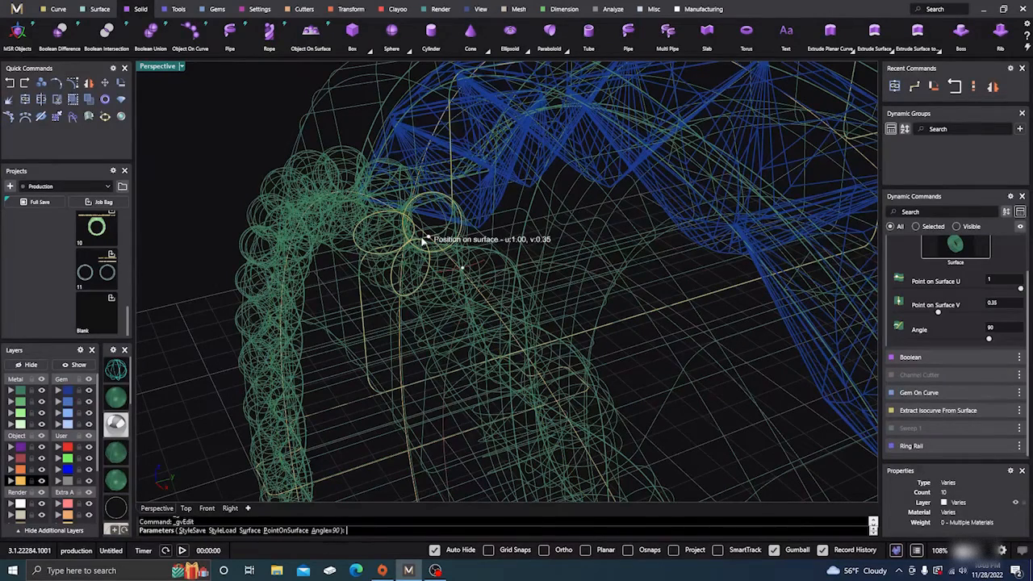
click(421, 240)
- Return to shaded display, inspect the rope's fit against the shank and accept the edited isocurve
click(123, 398)
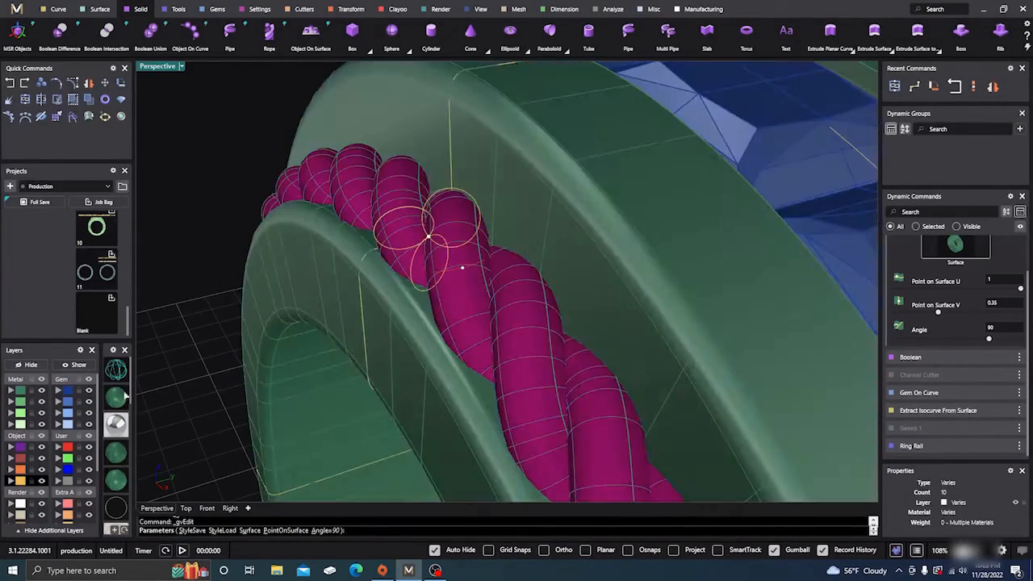
scroll(389, 328, down, 5)
mouse_move(389, 328)
right_down()
mouse_move(383, 351)
mouse_move(366, 330)
right_up()
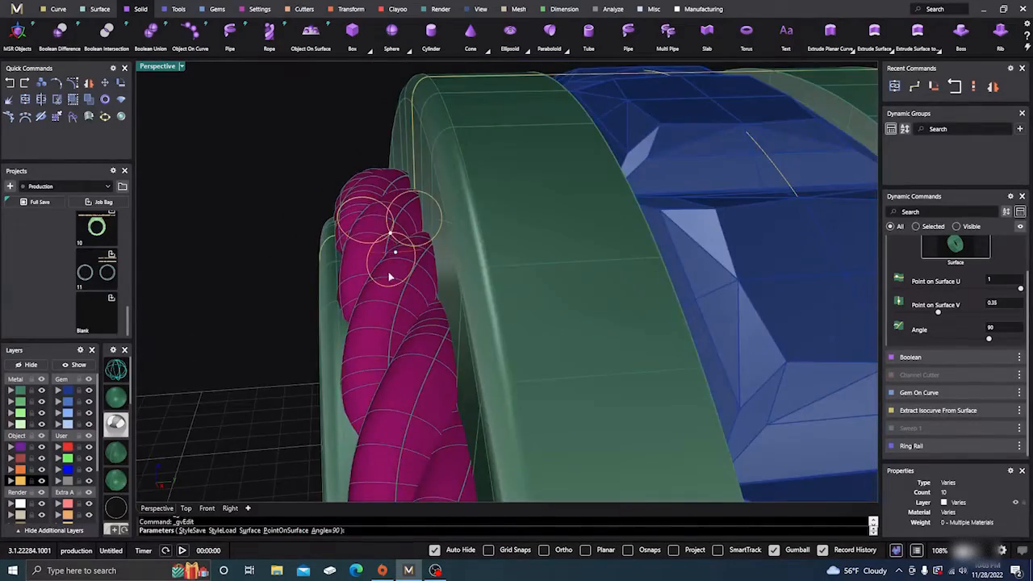
scroll(387, 279, down, 5)
right_drag(376, 288, 501, 392)
scroll(494, 350, down, 5)
right_drag(494, 380, 489, 351)
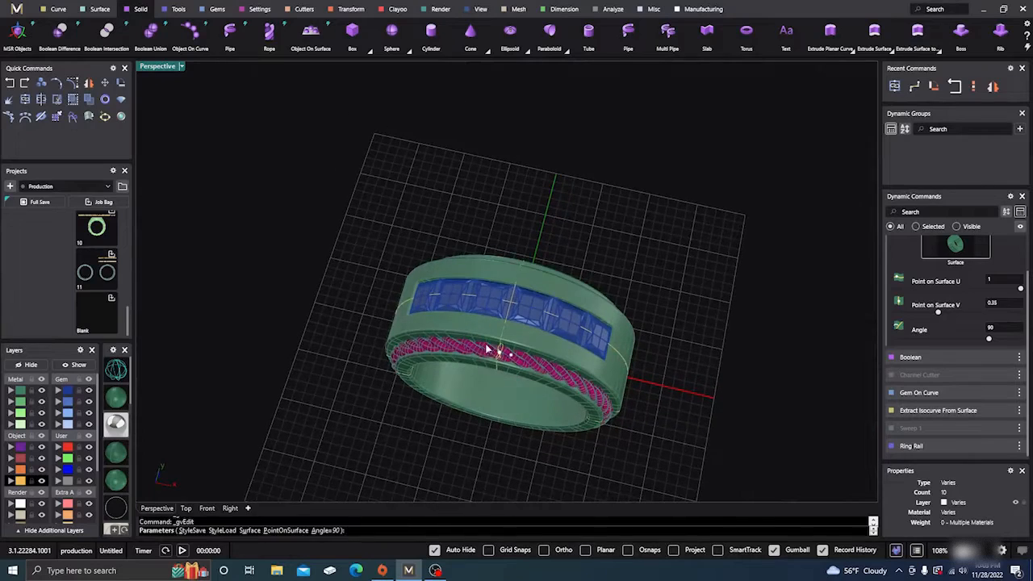
right_click(485, 360)
- Mirror a copy of the rope to the opposite side of the ring, starting the mirror plane at 0,0,0
scroll(483, 361, up, 8)
click(479, 352)
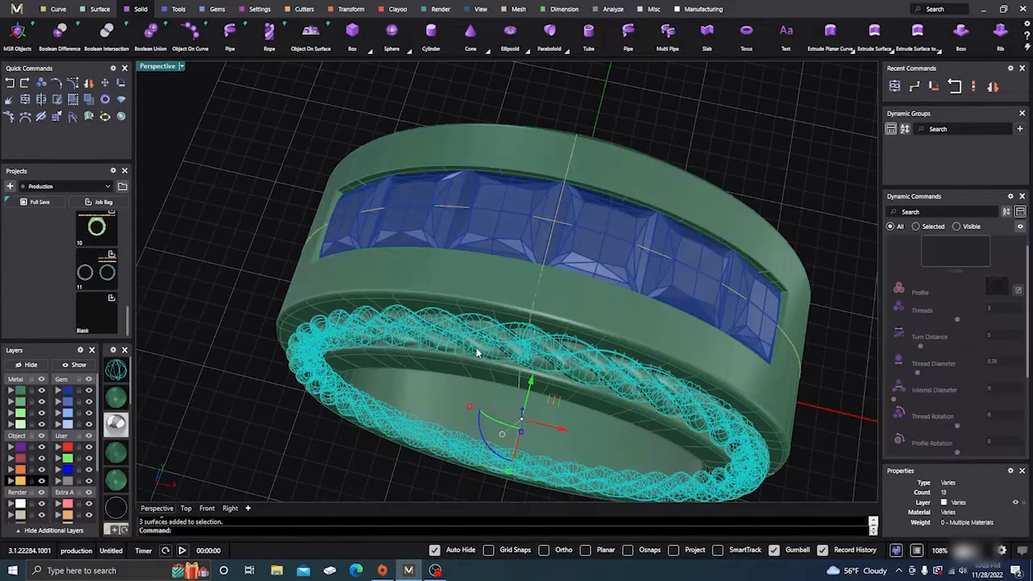
click(89, 83)
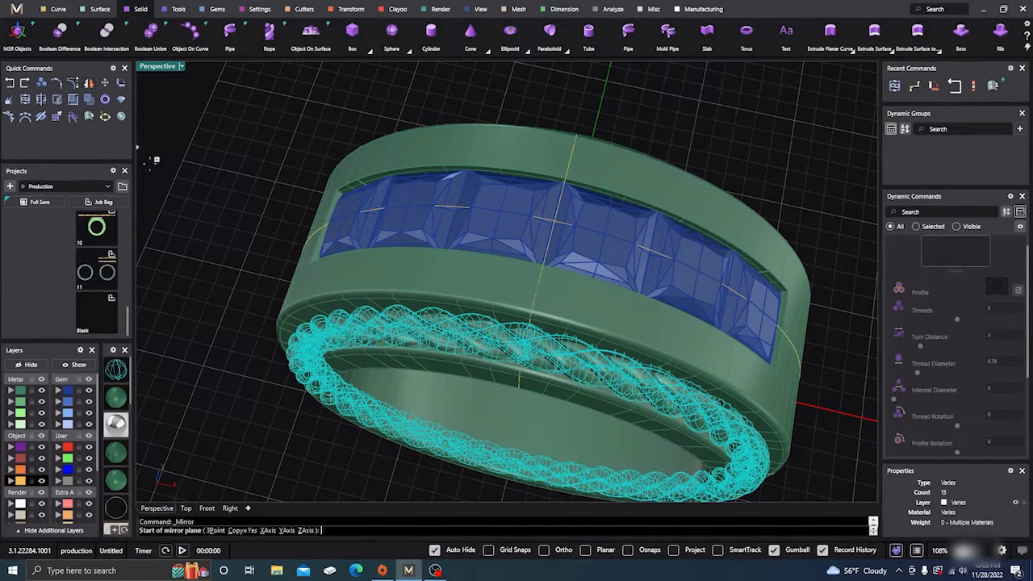
scroll(224, 258, down, 3)
text(0,0,0)
key(Return)
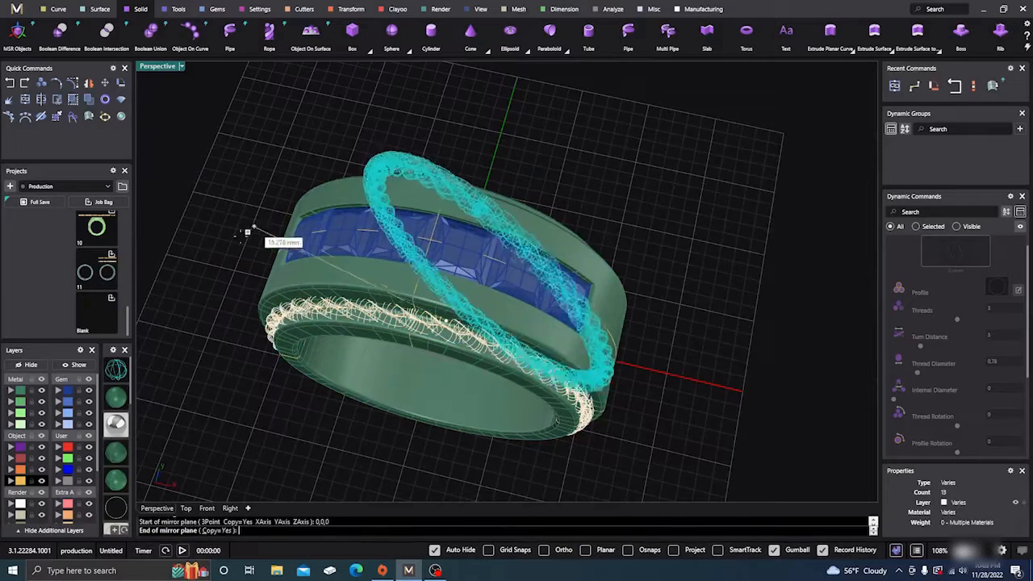
click(230, 252)
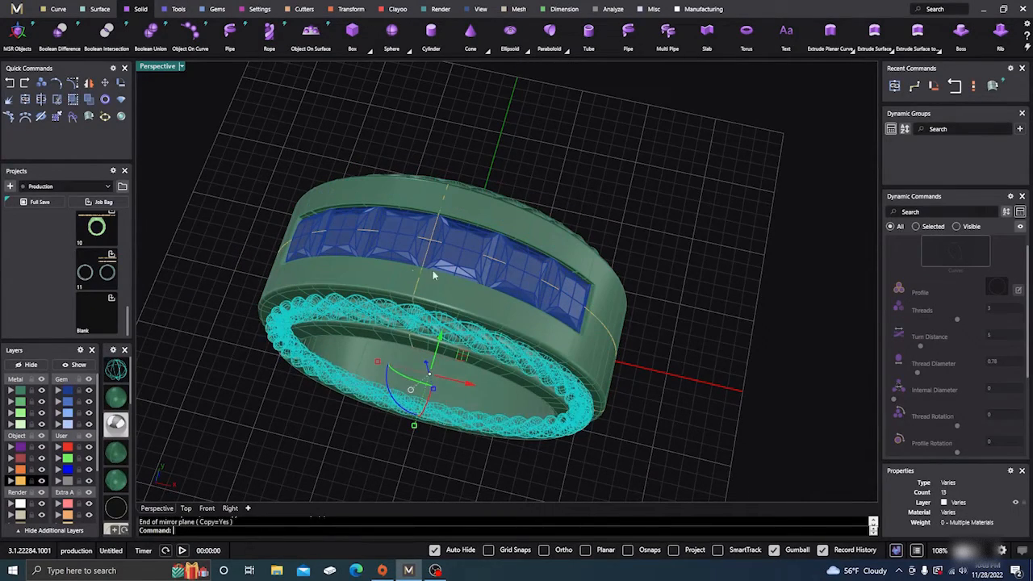
click(705, 349)
- Start a Boolean Union with the ring shank as the first surface and pick the side rope as the second
right_drag(705, 349, 614, 275)
scroll(477, 225, up, 5)
scroll(473, 224, down, 6)
right_drag(473, 252, 424, 257)
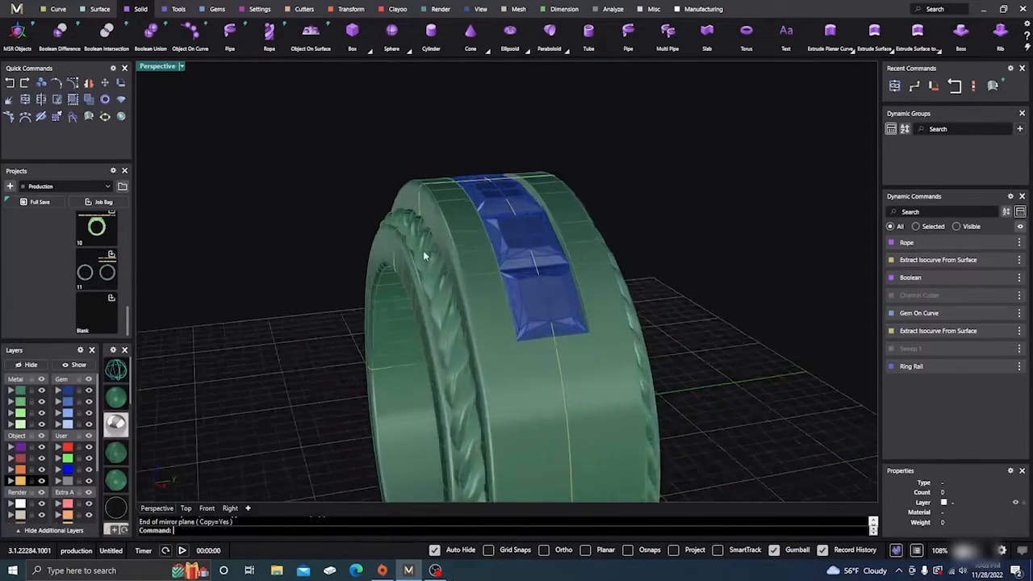
scroll(423, 250, up, 2)
click(422, 245)
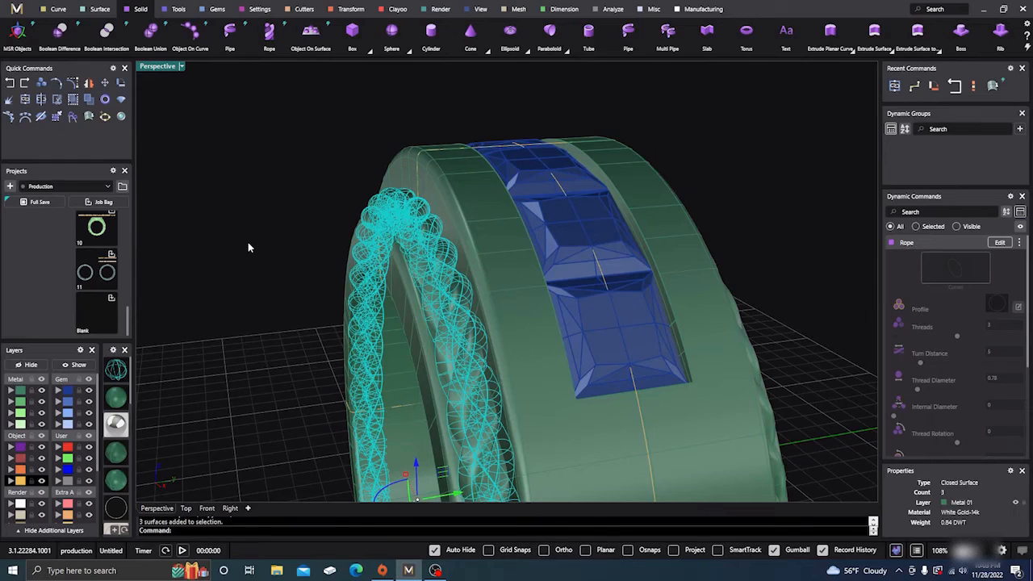
click(459, 194)
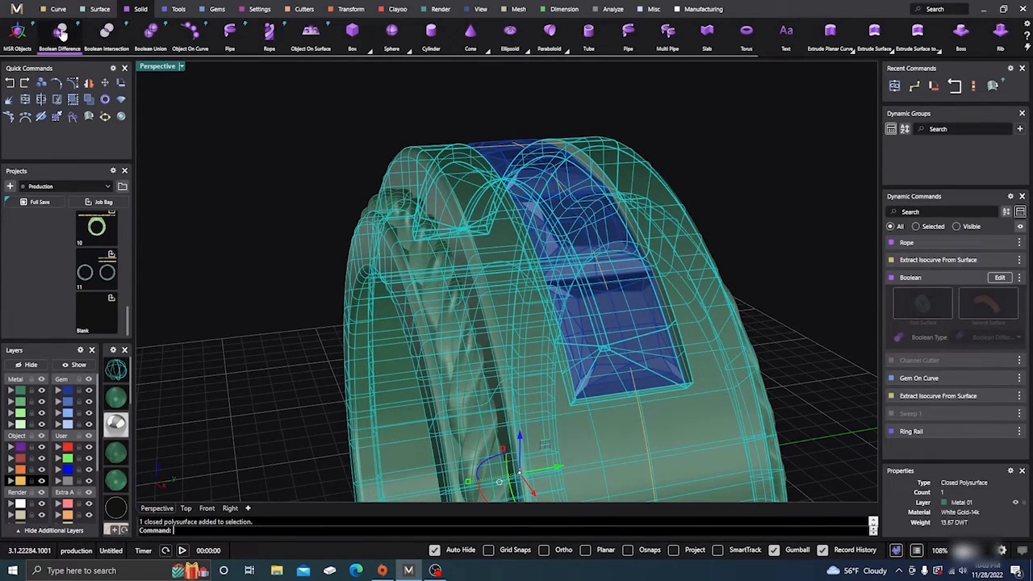
click(150, 31)
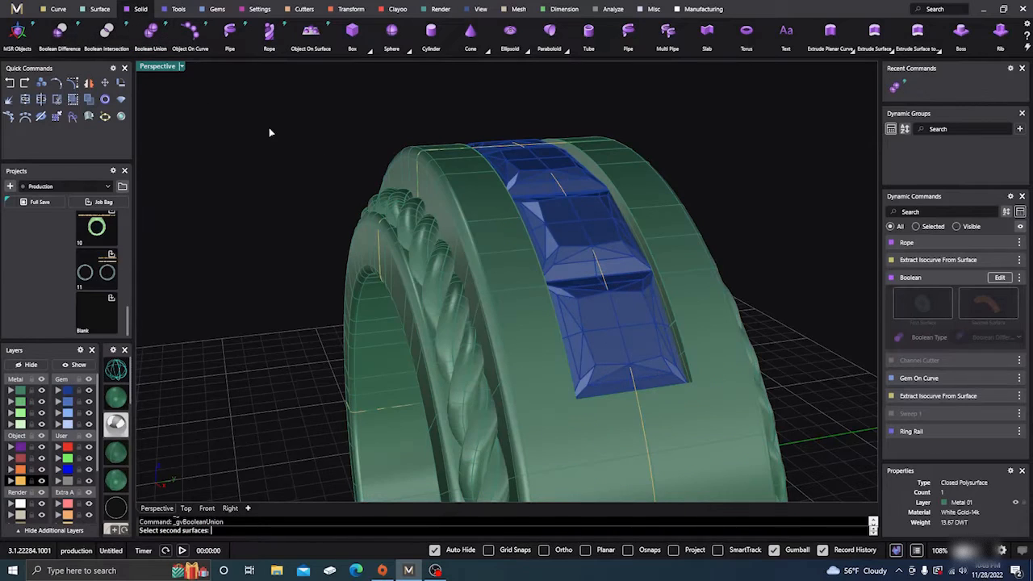
click(417, 216)
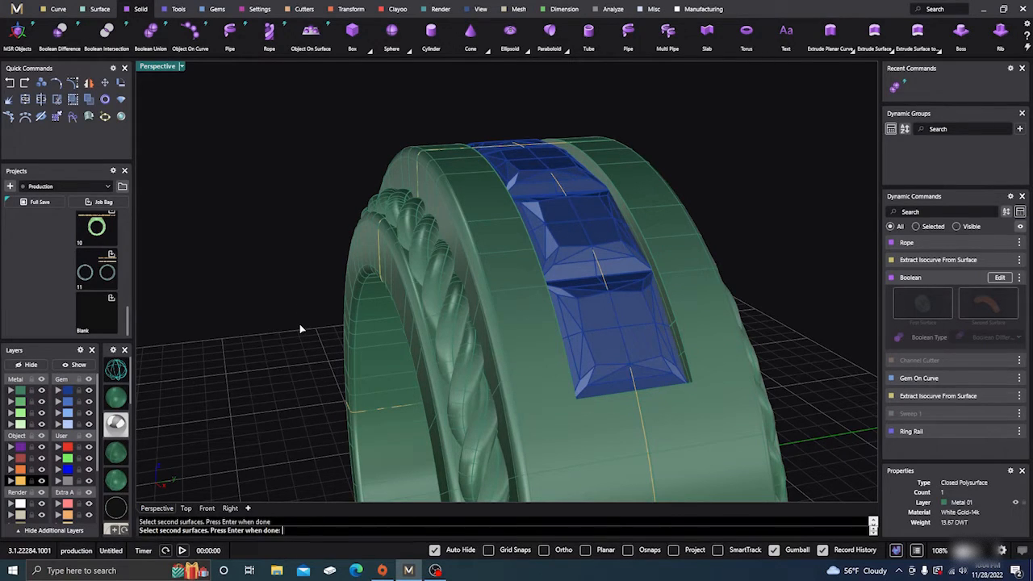
- Try the Boolean Union of the ring shank with the whole grouped side rope and undo it
key(Return)
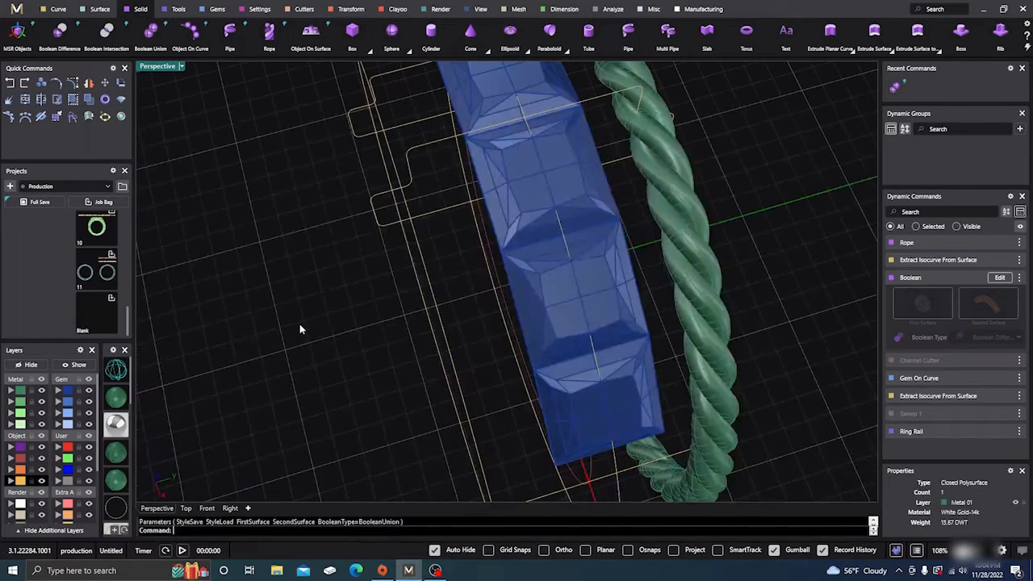
scroll(387, 345, down, 3)
right_drag(386, 342, 431, 331)
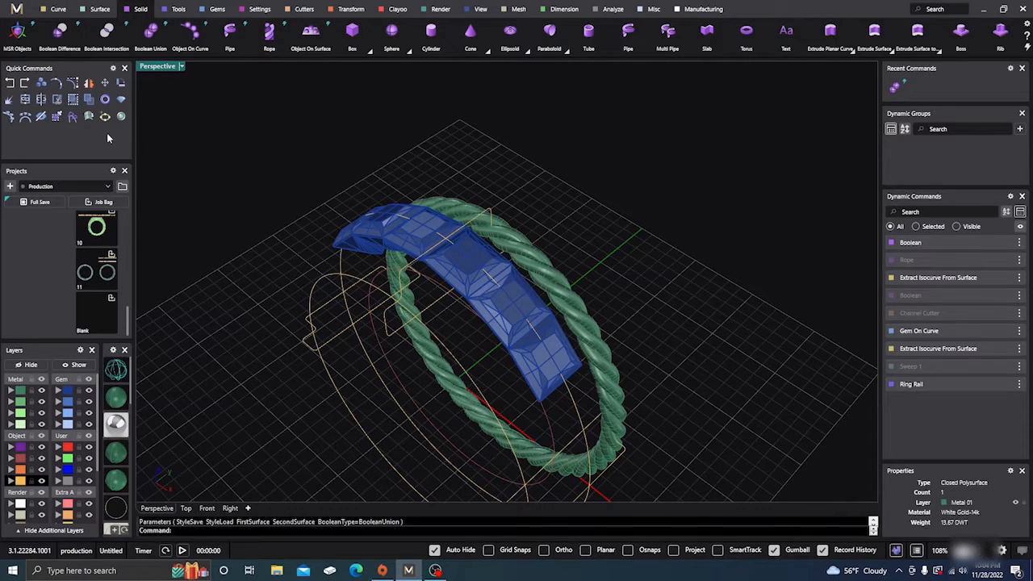
click(11, 85)
- Ungroup the near-side rope and select one strand to check that it separates from the others
right_drag(397, 341, 423, 299)
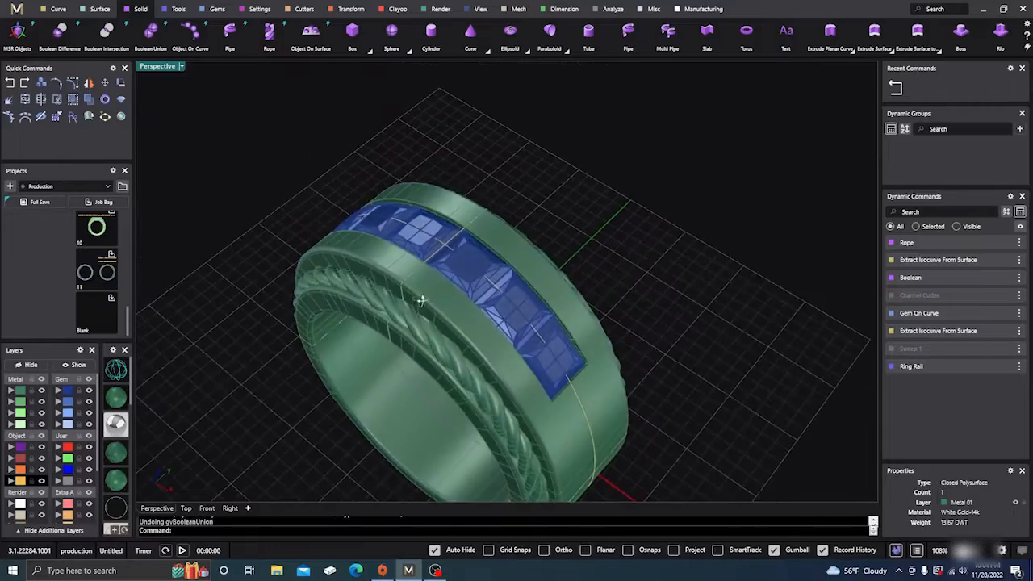
scroll(482, 238, down, 5)
scroll(462, 292, up, 15)
scroll(444, 289, down, 9)
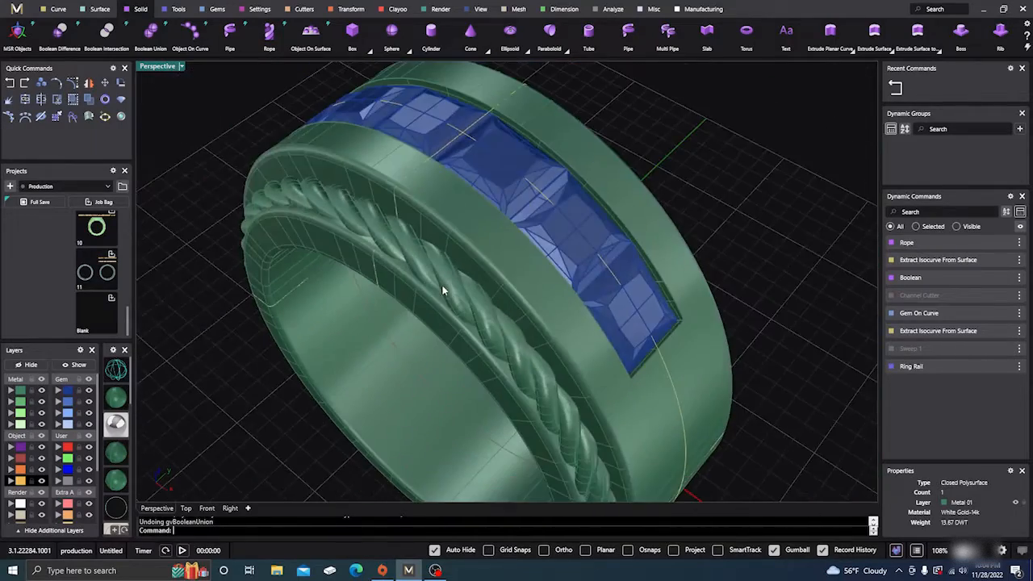
mouse_move(443, 289)
right_down()
mouse_move(412, 293)
mouse_move(428, 293)
right_up()
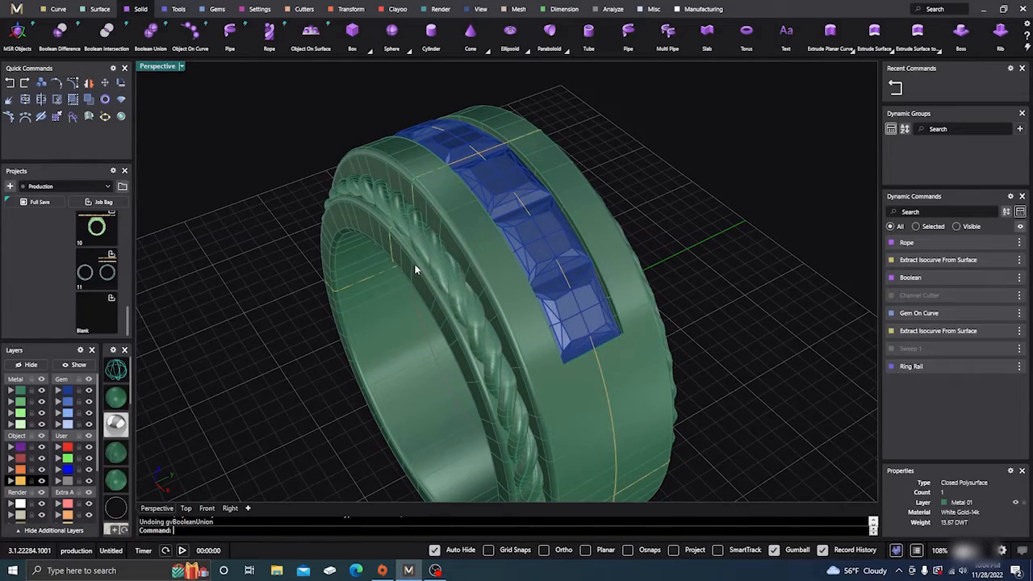
click(426, 240)
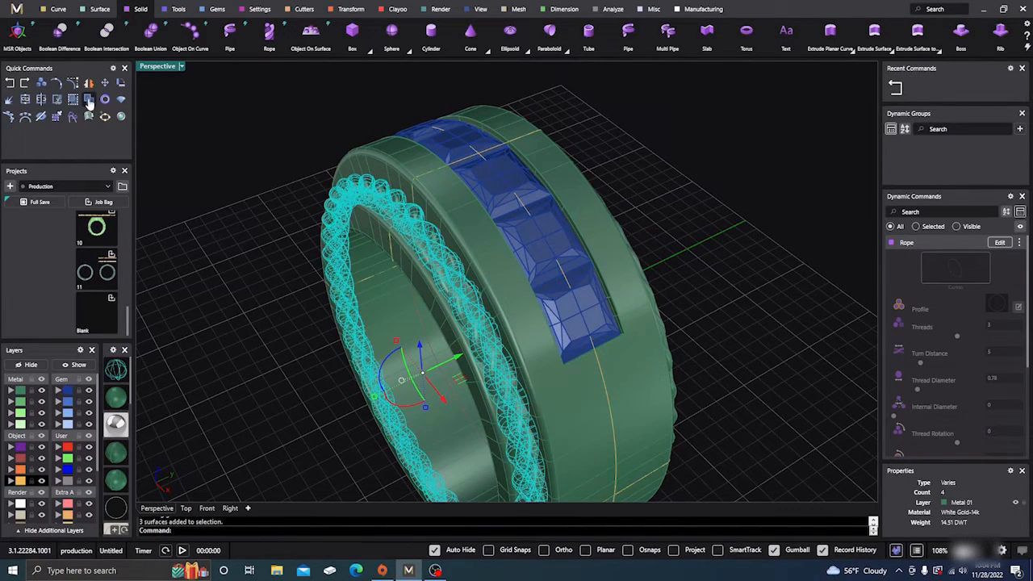
click(89, 100)
click(208, 208)
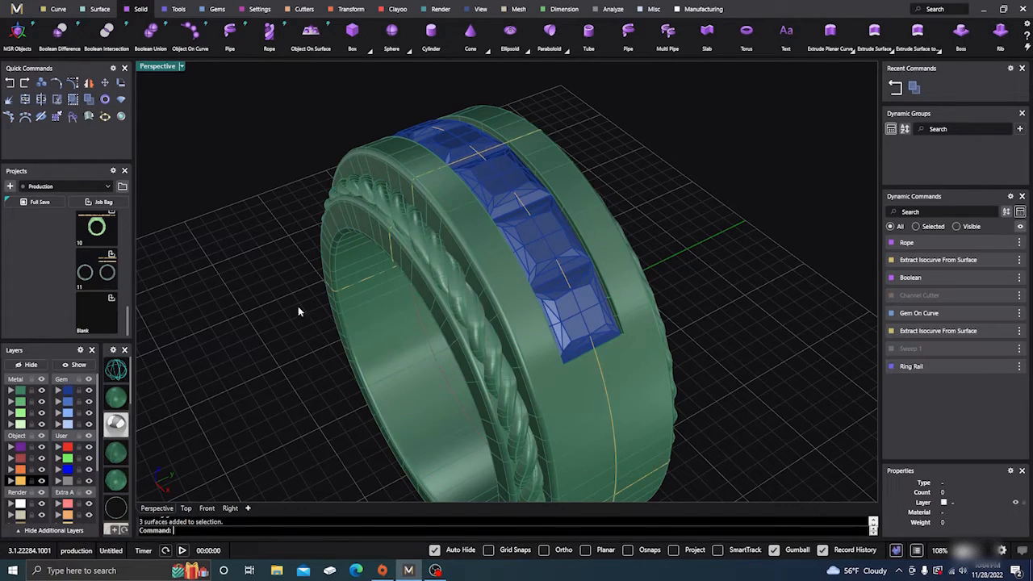
scroll(306, 307, up, 3)
scroll(322, 309, down, 3)
click(428, 247)
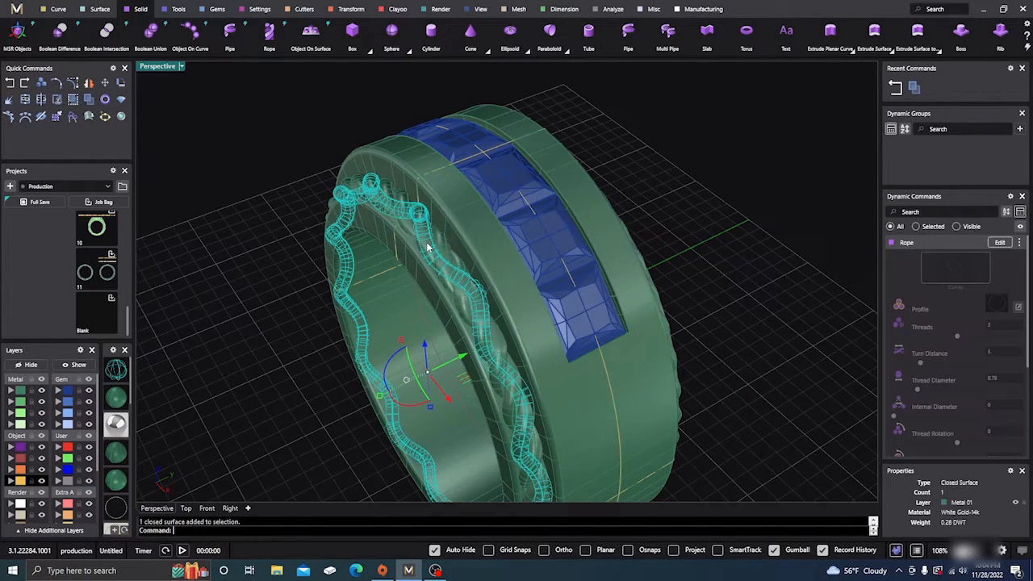
- Examine the mirrored rope on the opposite side to see whether its strands still select as a group
right_drag(401, 317, 278, 302)
click(576, 273)
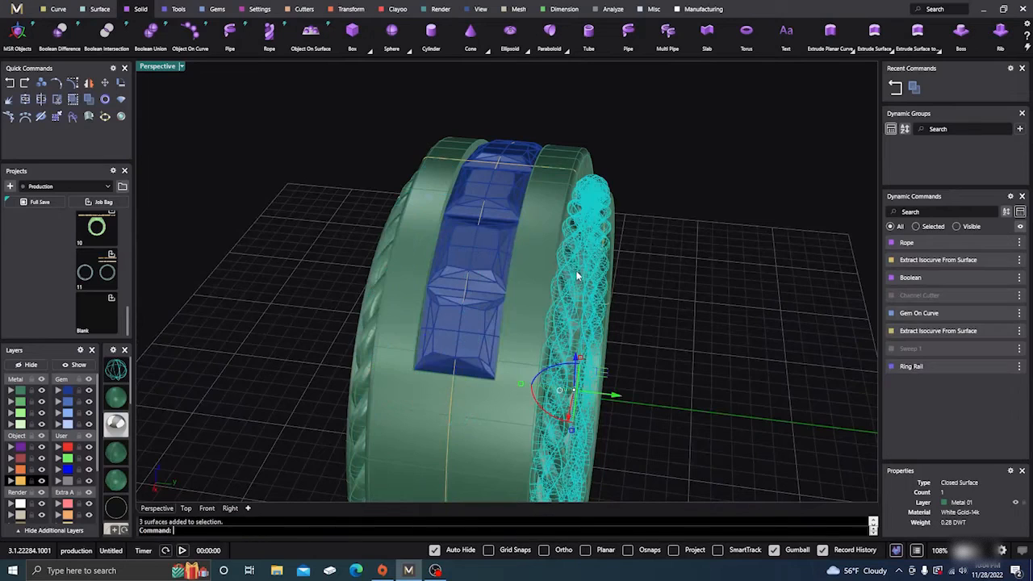
click(645, 304)
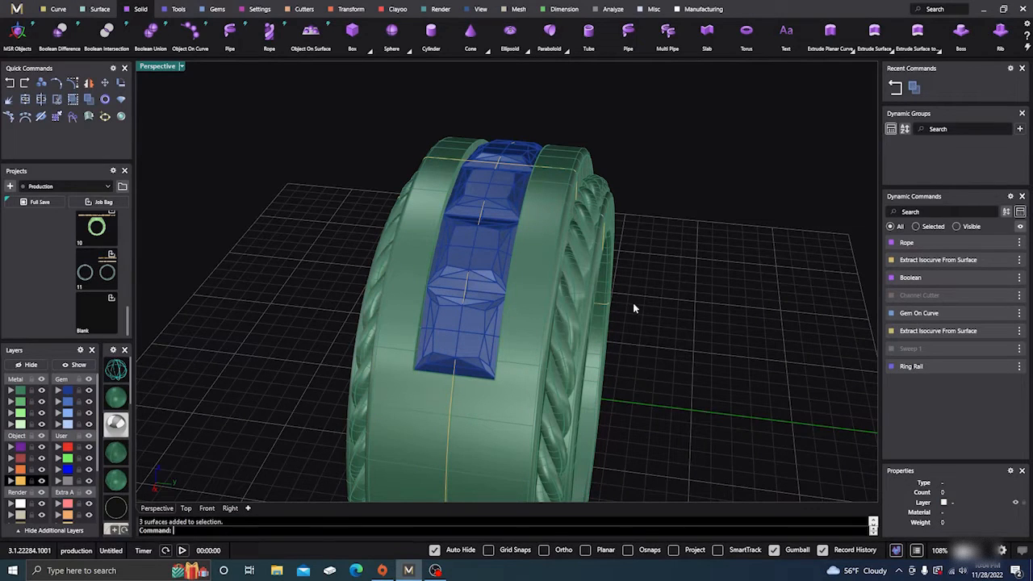
click(575, 280)
click(624, 297)
click(578, 289)
click(657, 305)
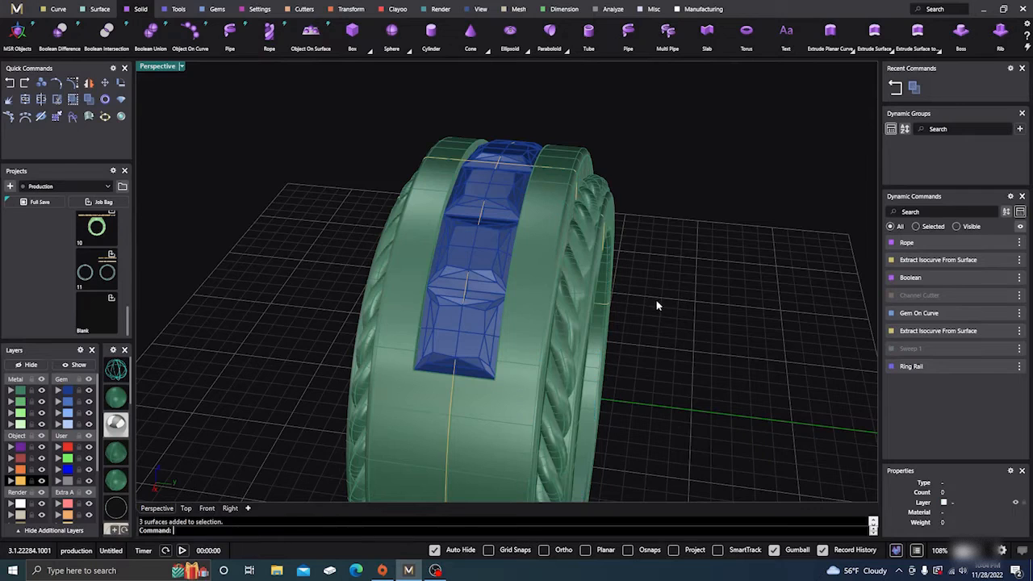
click(571, 275)
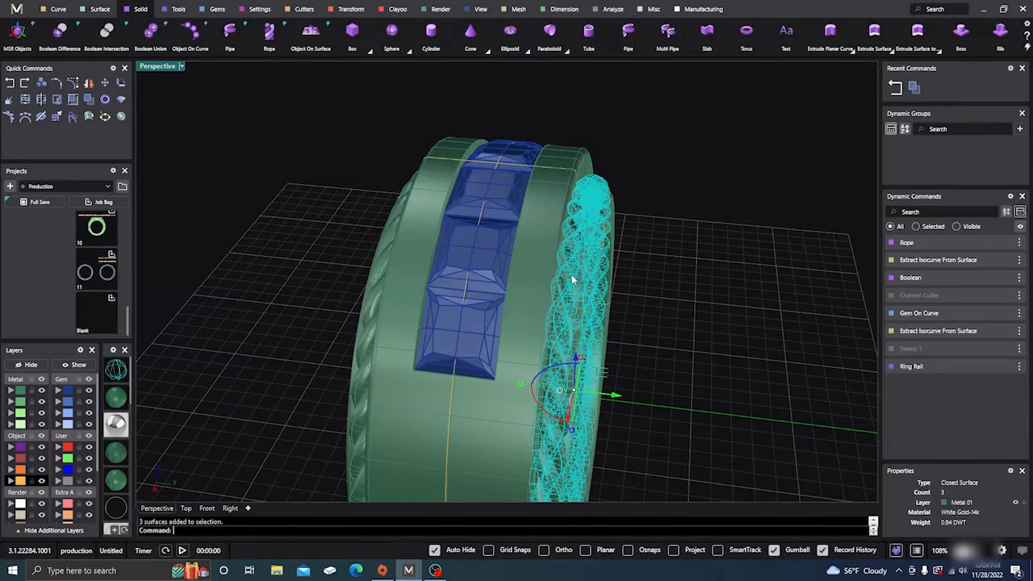
click(662, 289)
- Boolean Union a single strand of the near-side rope with the ring shank, using the strand as the first surface
scroll(369, 326, down, 4)
right_drag(358, 341, 438, 349)
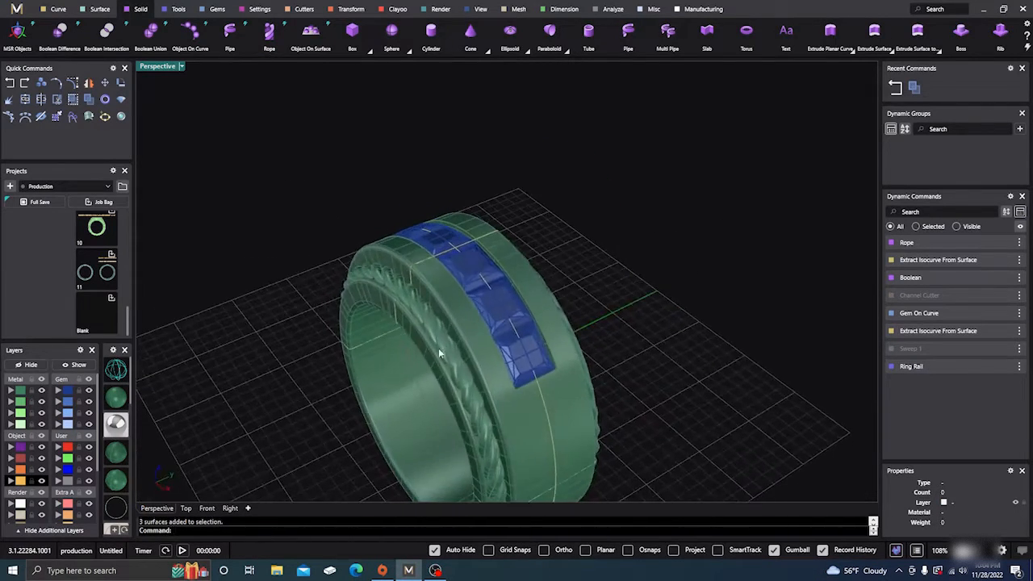
scroll(368, 295, down, 4)
right_drag(368, 297, 410, 345)
scroll(408, 328, up, 7)
click(408, 328)
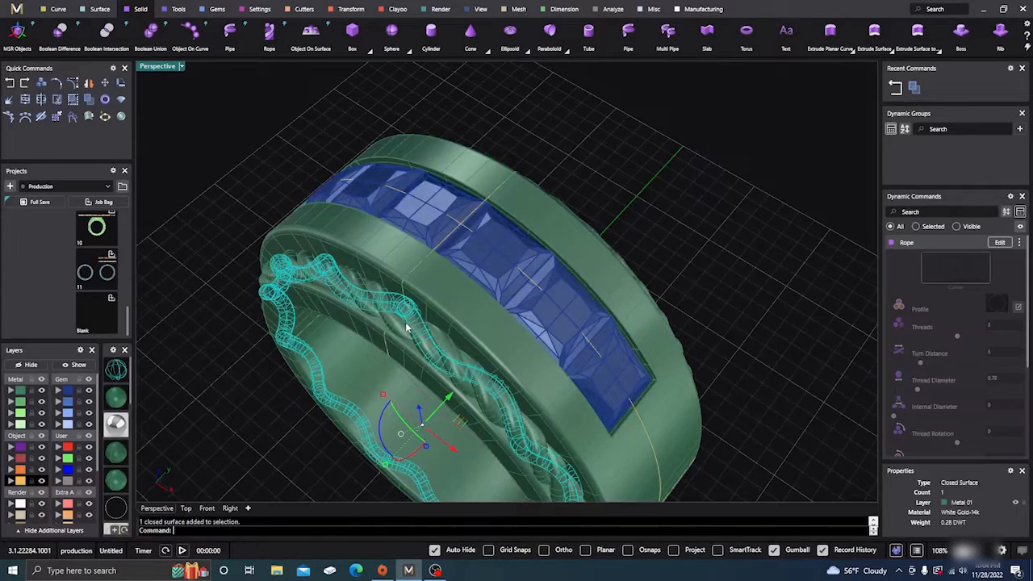
click(260, 147)
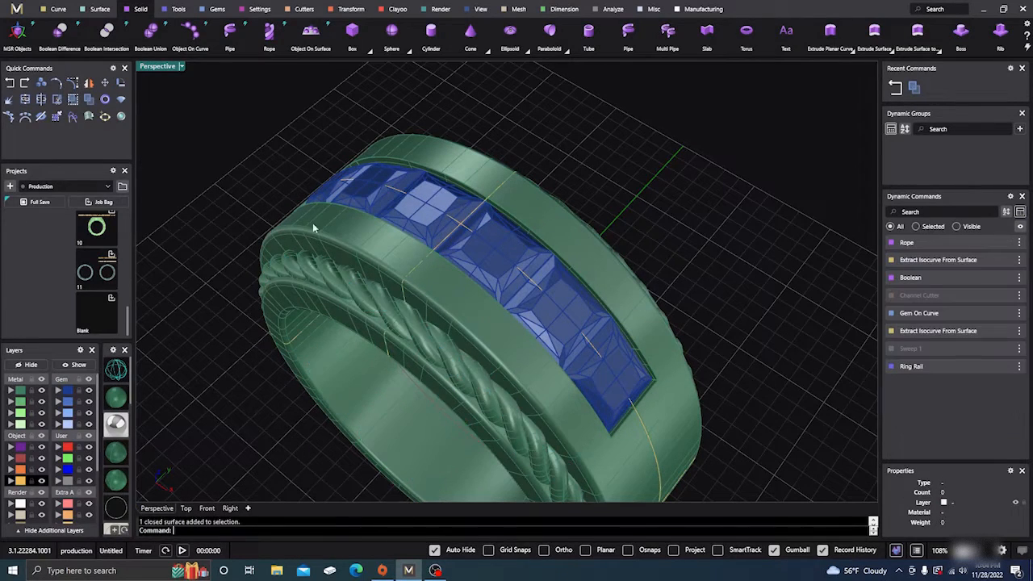
click(357, 292)
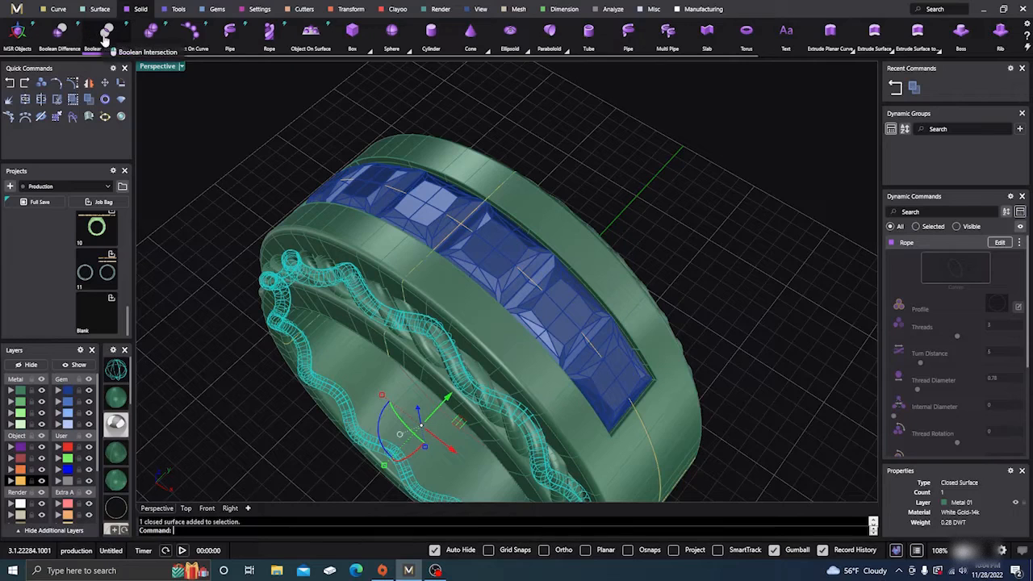
click(150, 33)
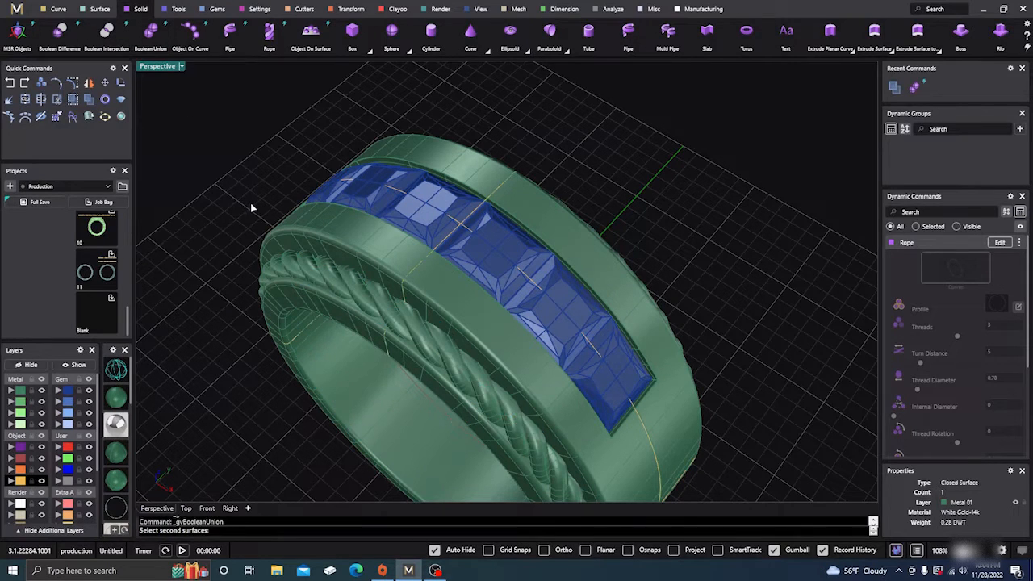
click(368, 250)
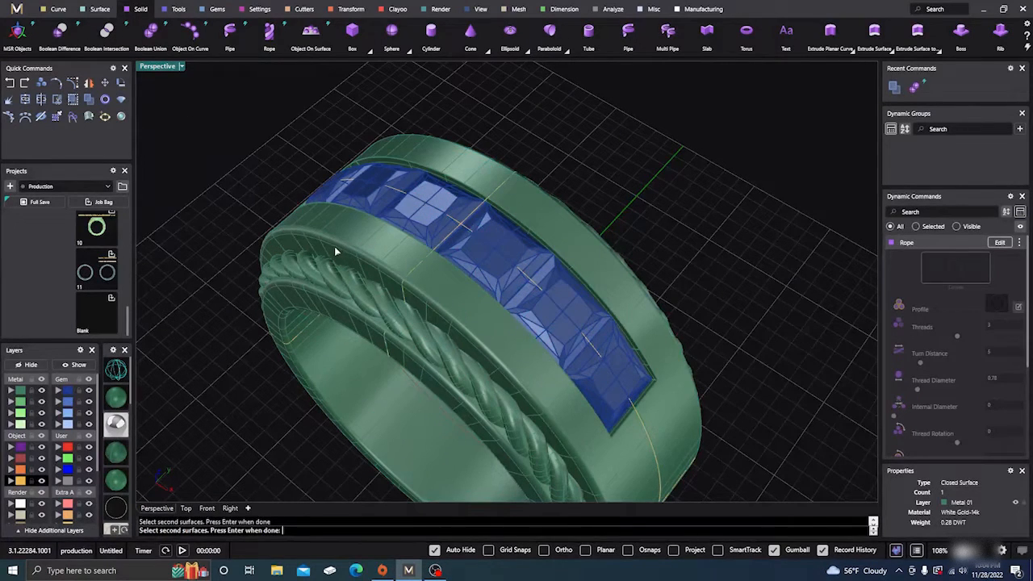
key(Return)
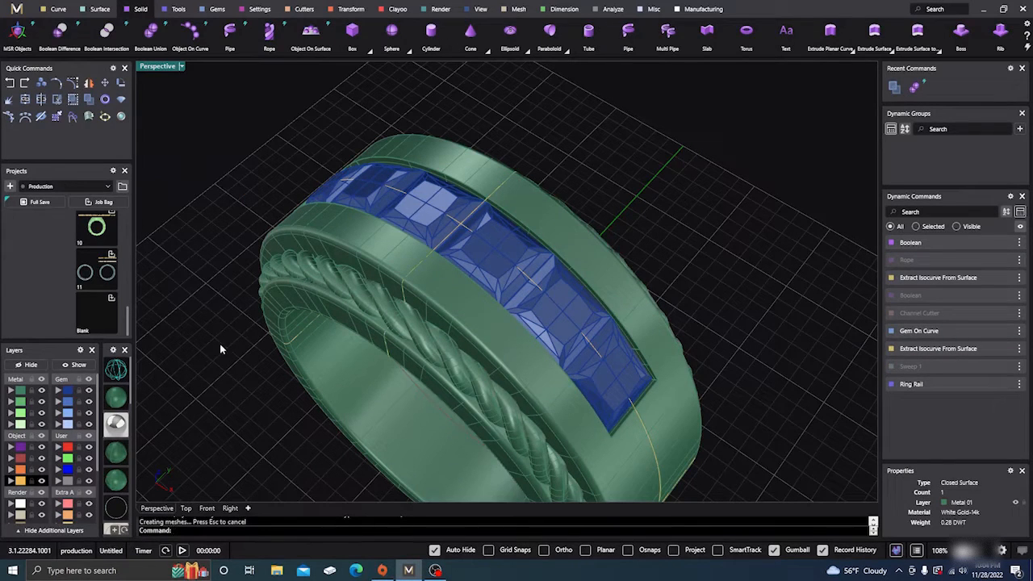
- Boolean Union a second near-side rope strand with the ring shank, inspect the preview and accept it
key(Return)
click(331, 284)
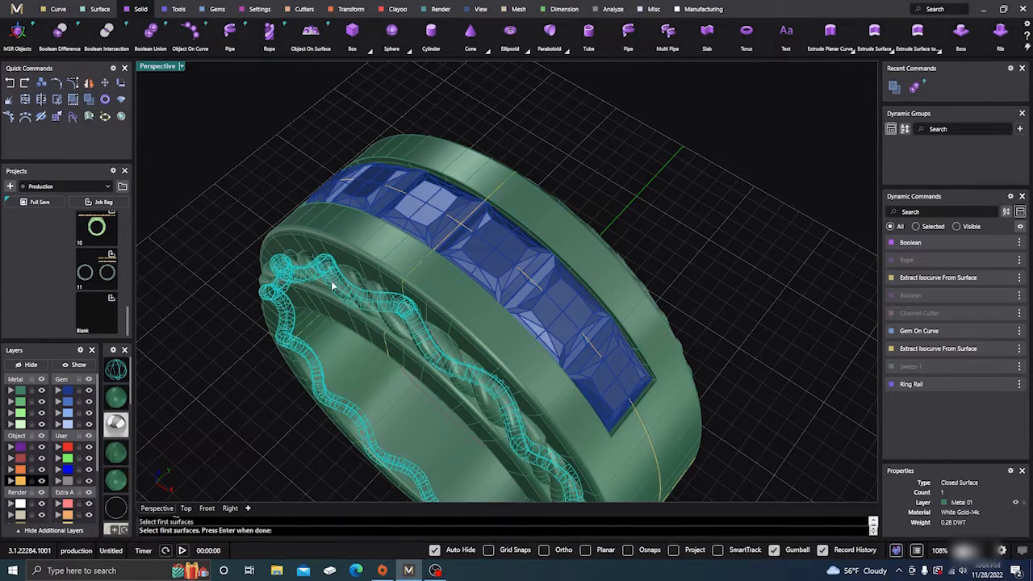
key(Return)
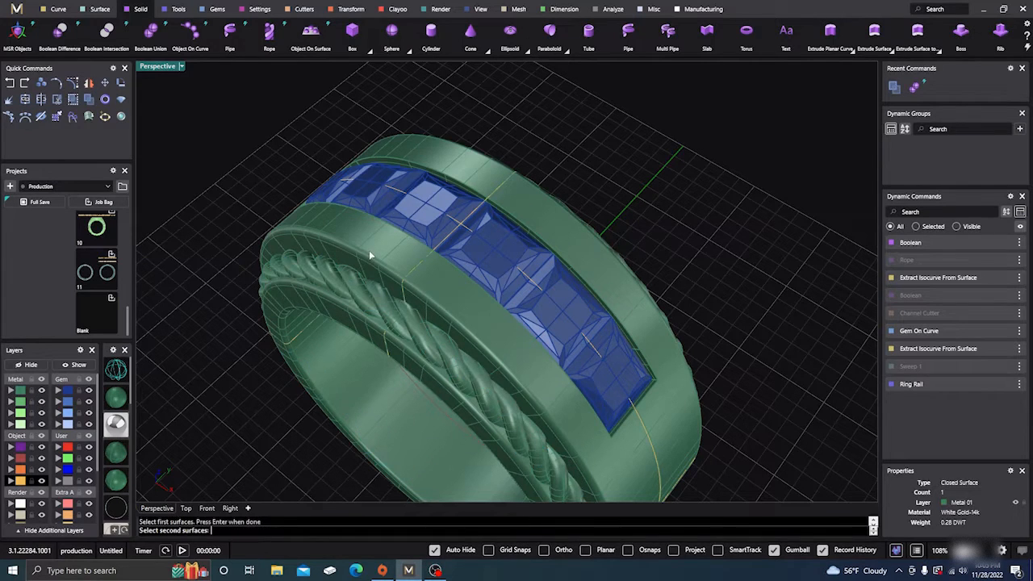
click(369, 252)
key(Return)
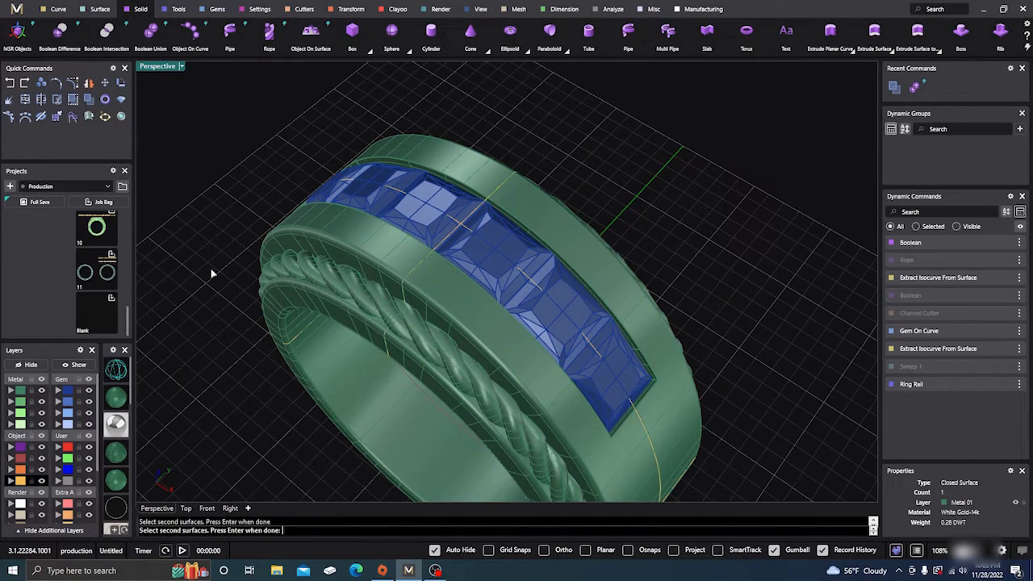
key(Return)
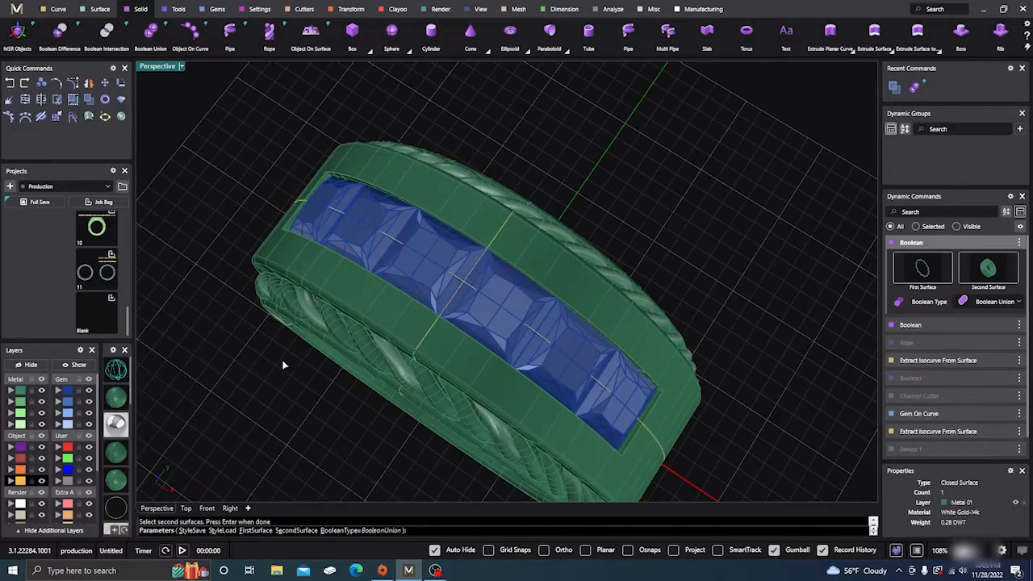
right_drag(283, 365, 289, 320)
scroll(315, 302, up, 2)
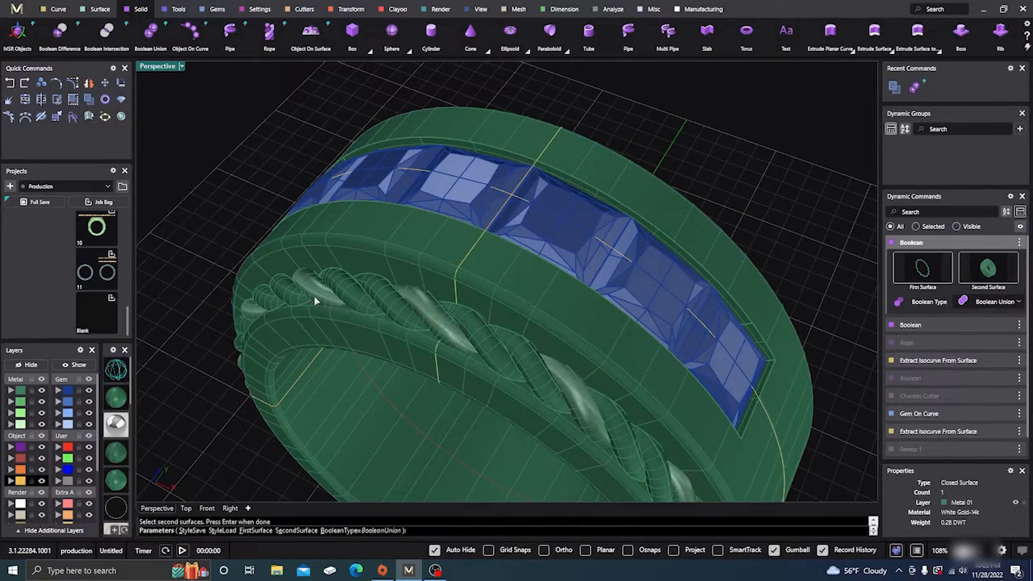
key(Return)
- Try a Boolean Union with the third near-side strand first and the ring shank second, and abort the command
key(Return)
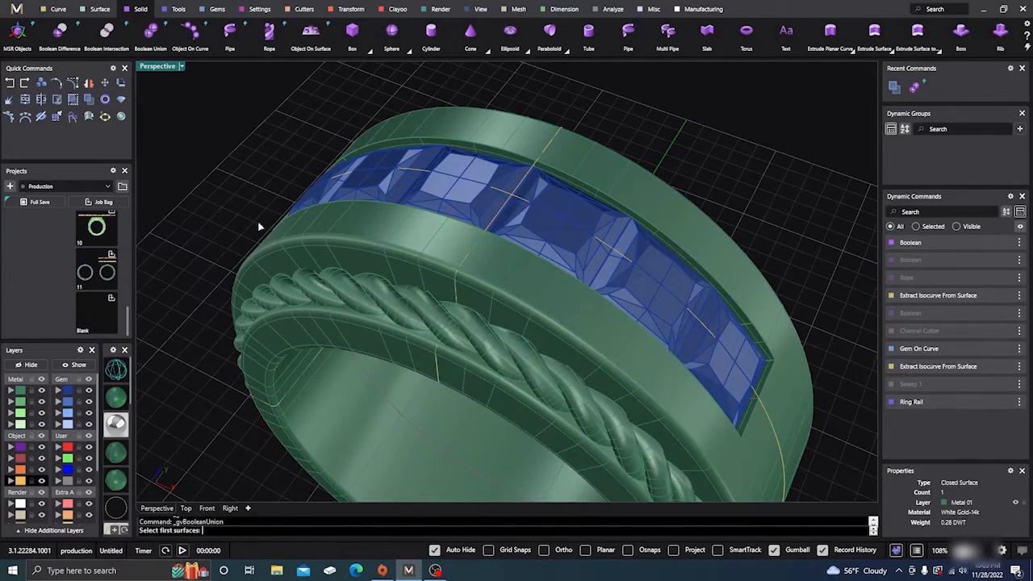
click(321, 297)
key(Return)
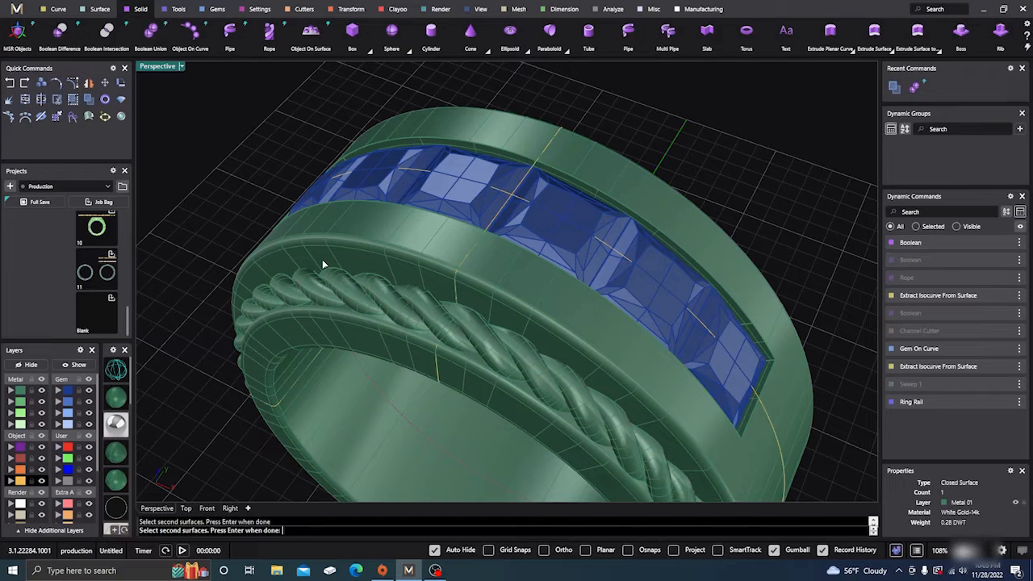
click(322, 259)
key(Return)
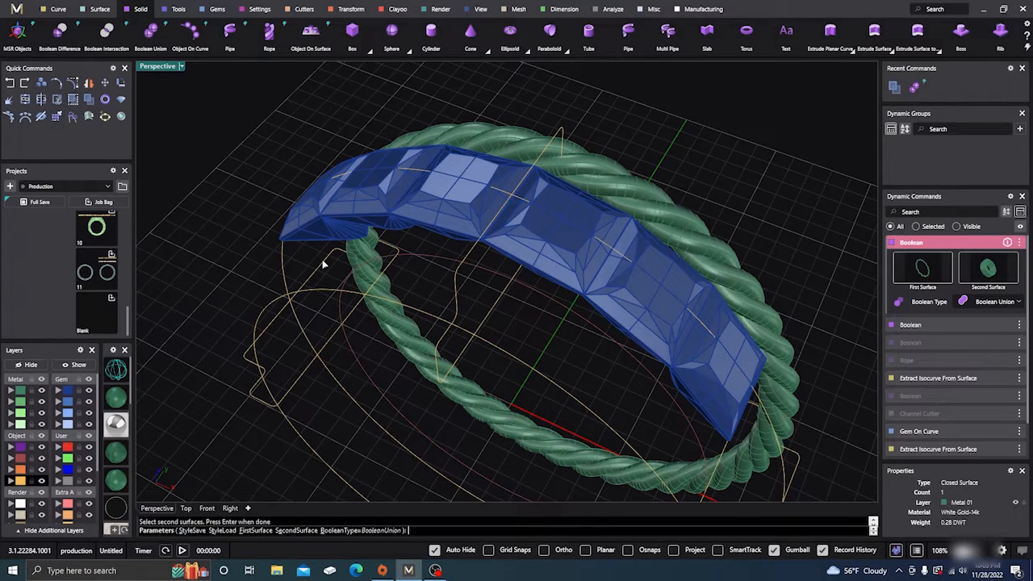
click(9, 84)
click(508, 312)
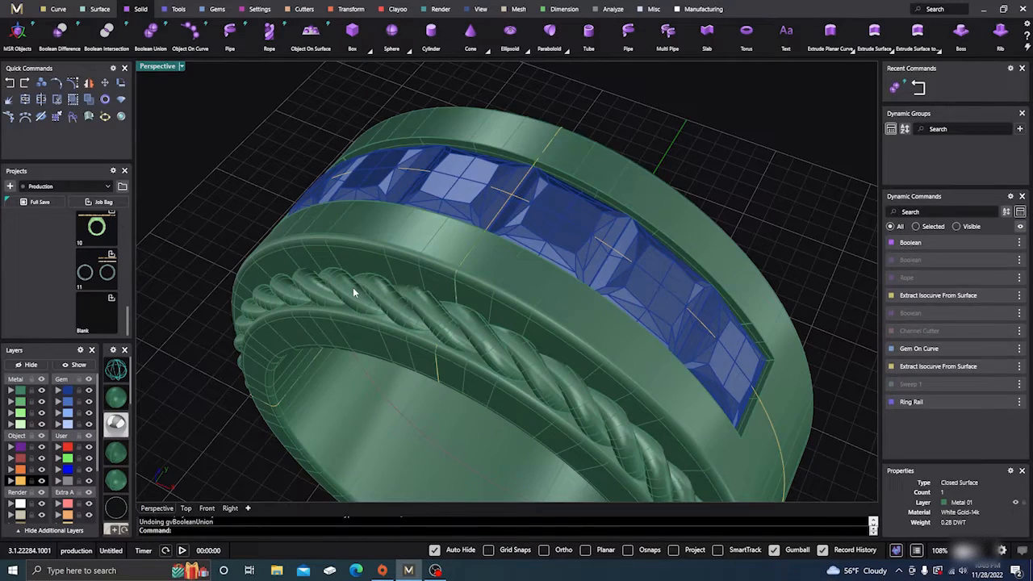
- Select the joined shank and the remaining near-side strand in turn to check which pieces are still separate
click(352, 290)
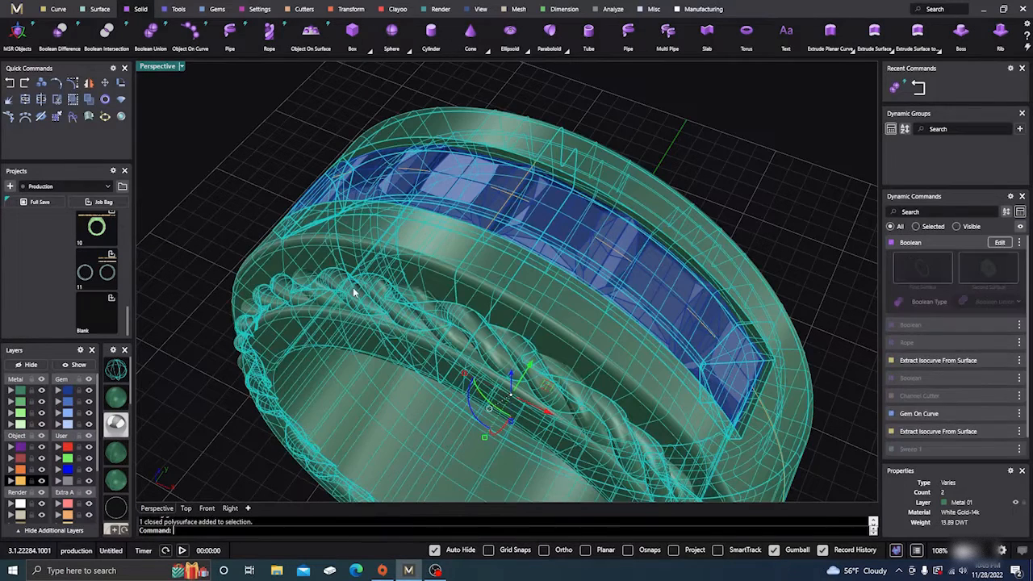
key(Escape)
click(315, 295)
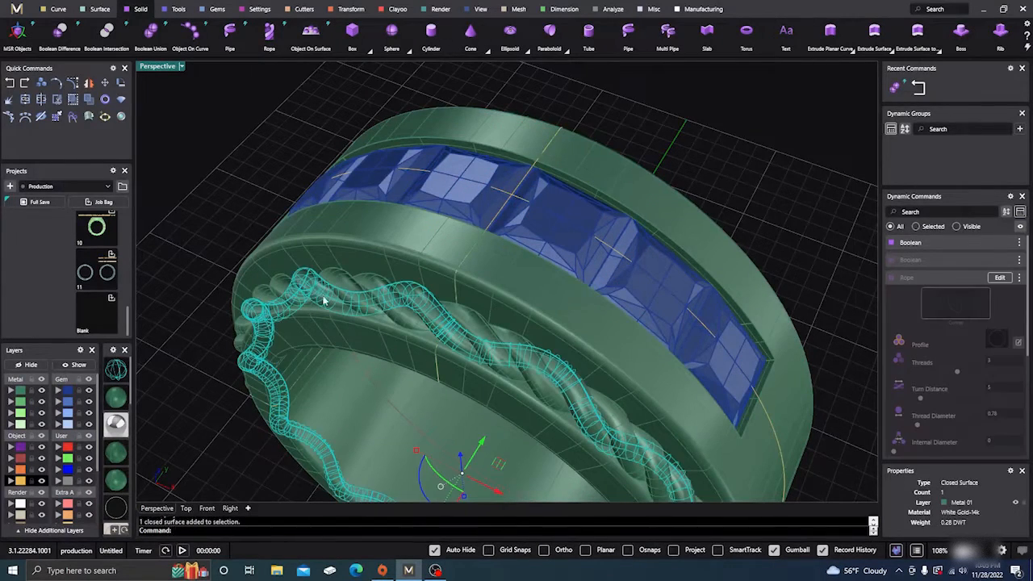
right_drag(323, 301, 272, 224)
scroll(309, 313, down, 5)
key(Escape)
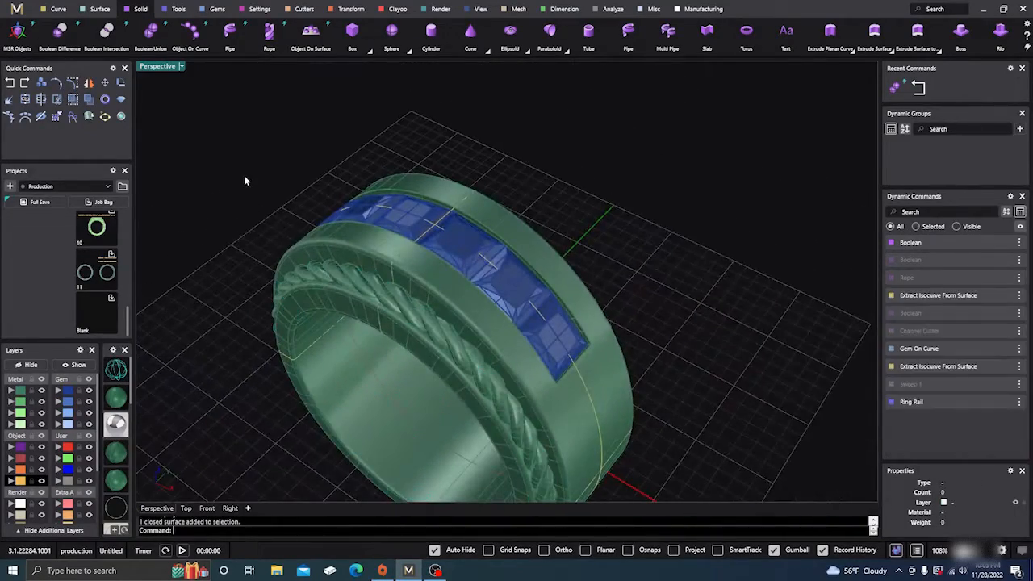
- Boolean Union the ring shank with the remaining near-side rope strand as the second surface, and check the joined piece by selecting it
click(151, 33)
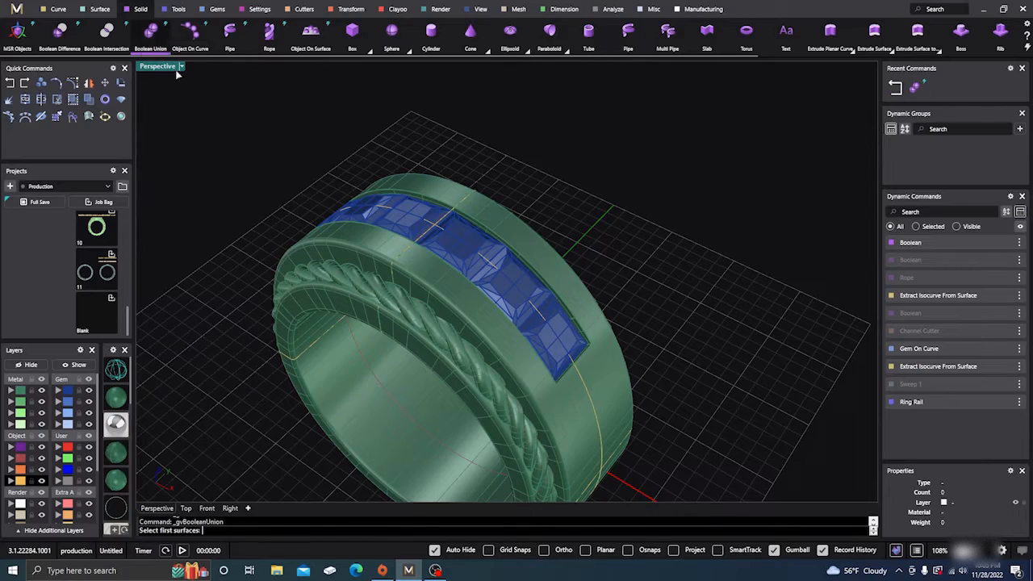
click(352, 240)
key(Return)
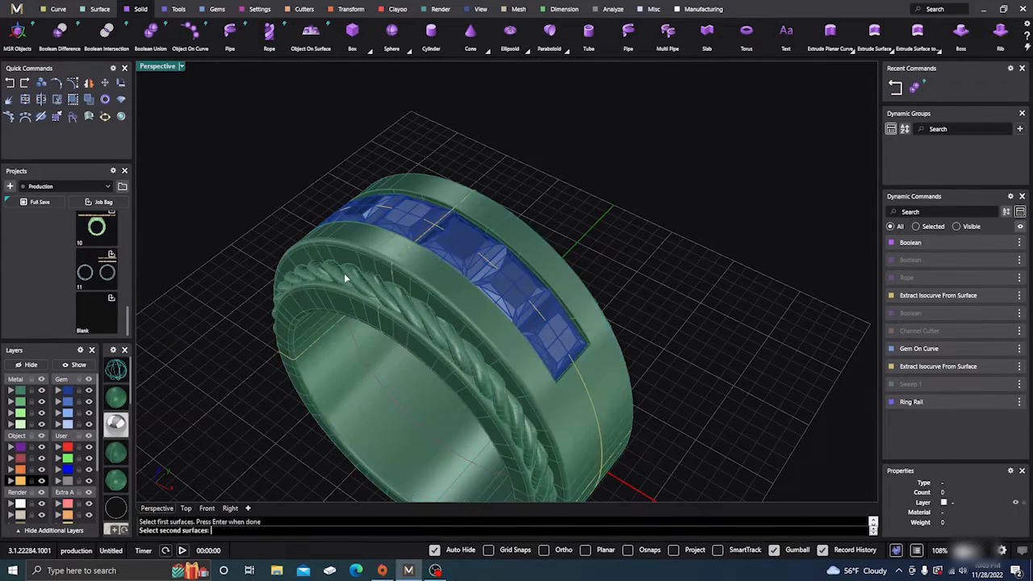
click(332, 275)
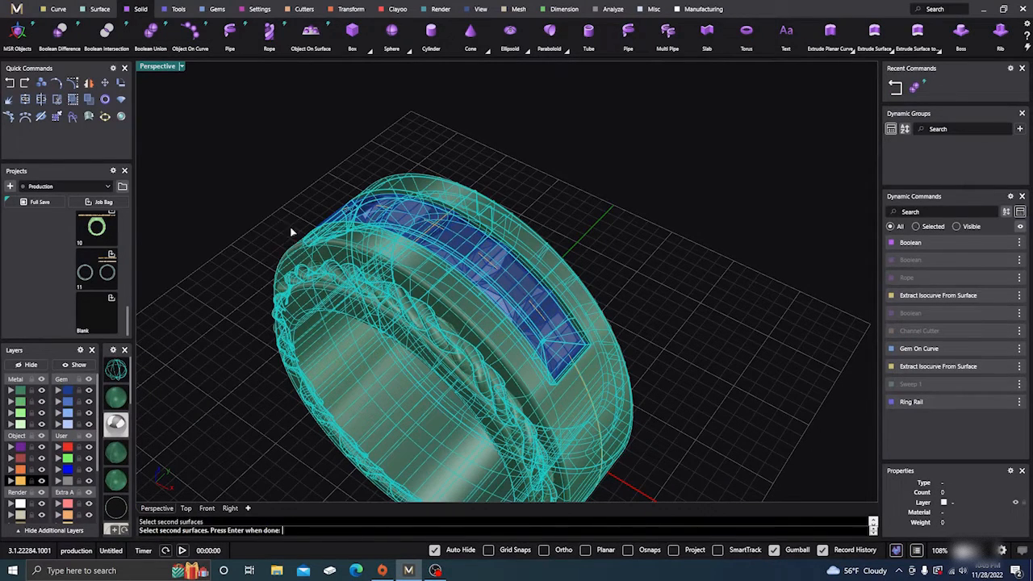
ctrl+click(367, 275)
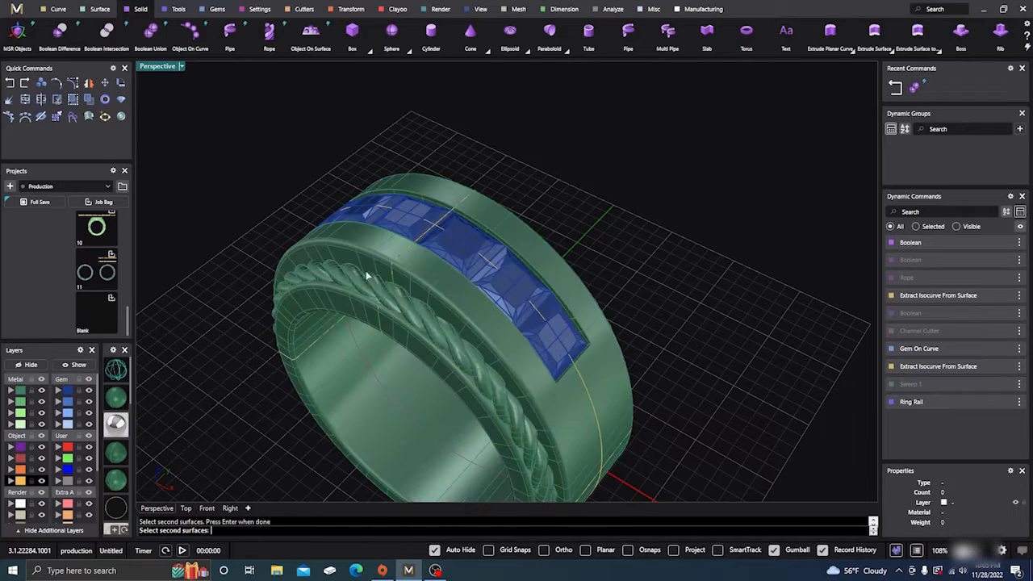
scroll(328, 276, up, 4)
click(315, 275)
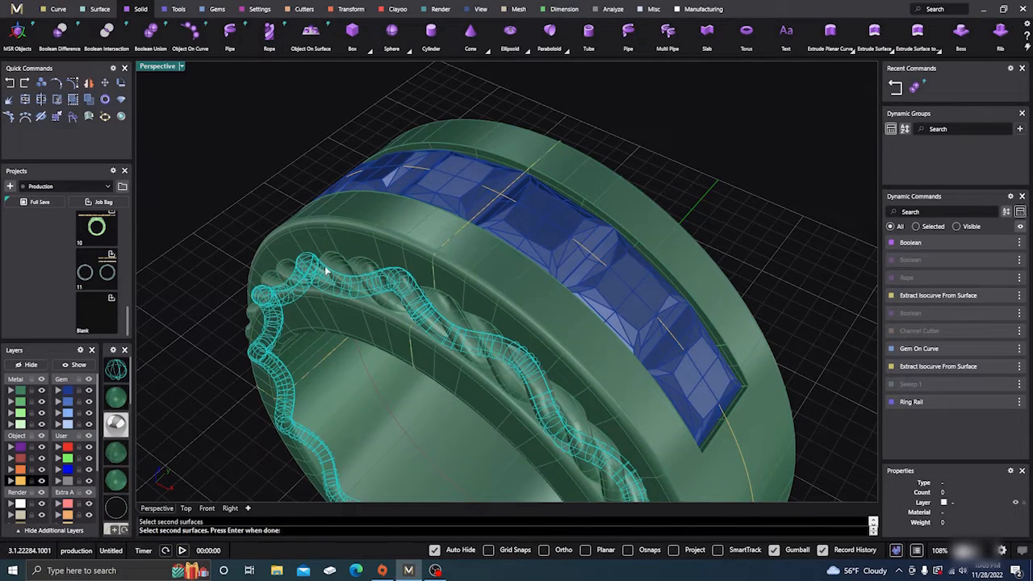
key(Return)
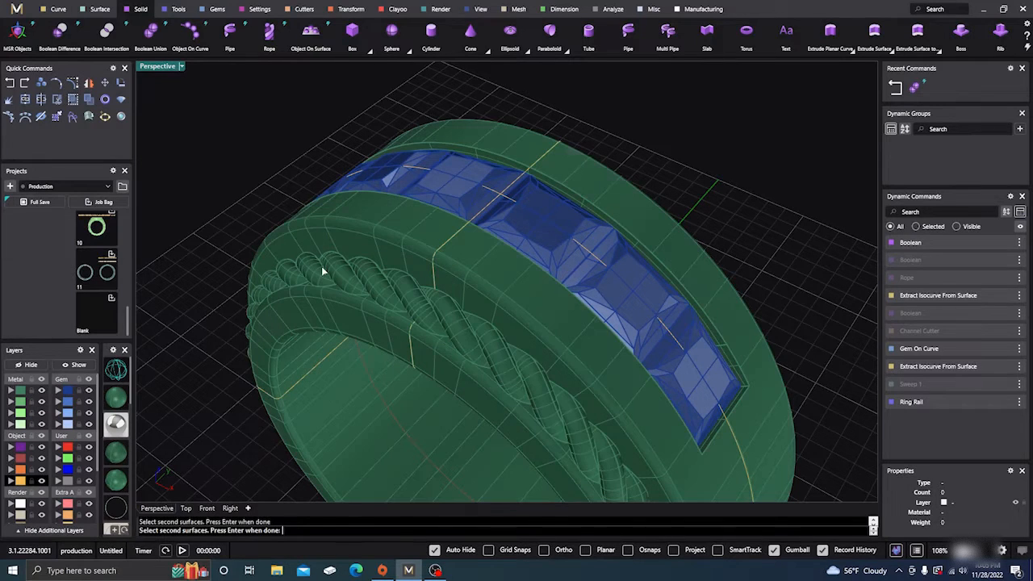
key(Return)
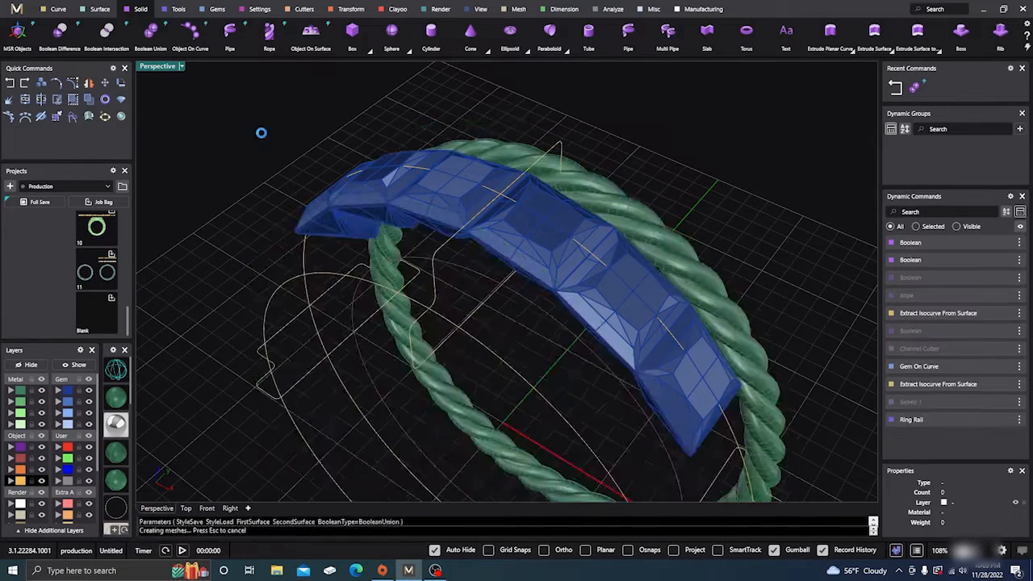
click(334, 280)
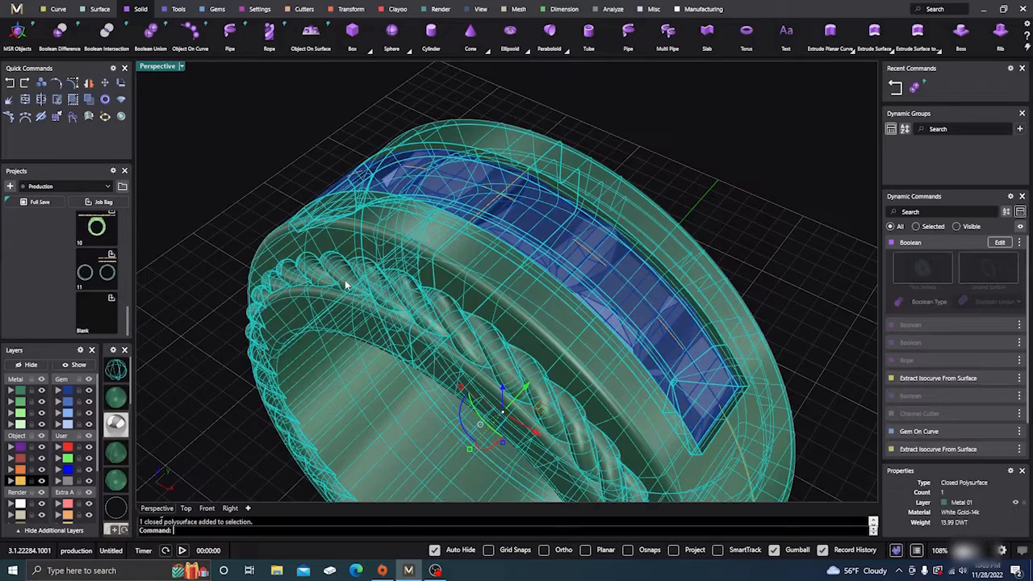
click(289, 160)
- Delete the three separate rope strands on the far side of the ring
scroll(335, 230, down, 5)
right_drag(451, 321, 346, 285)
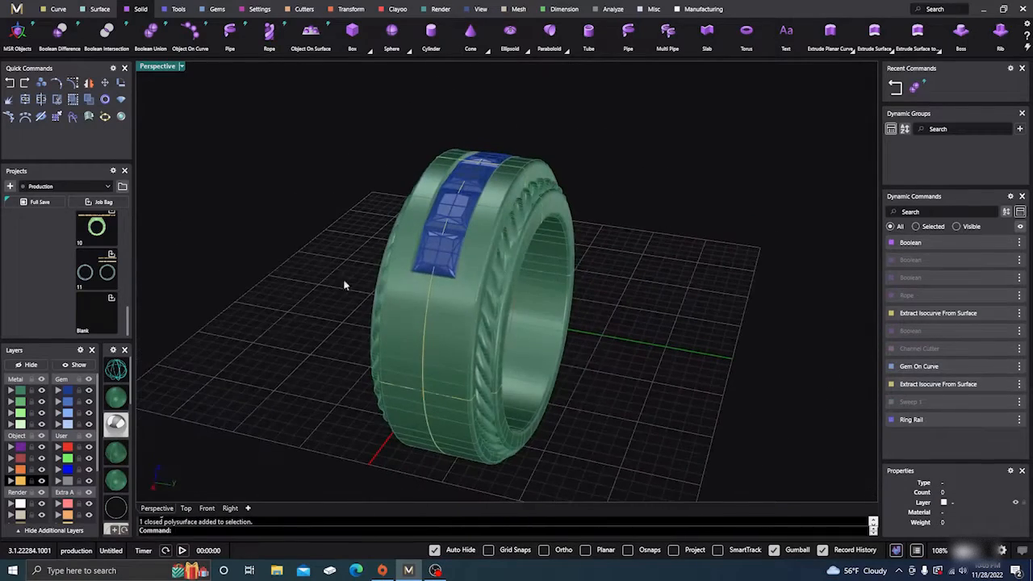
click(512, 237)
key(Delete)
scroll(474, 309, down, 5)
right_drag(425, 321, 525, 343)
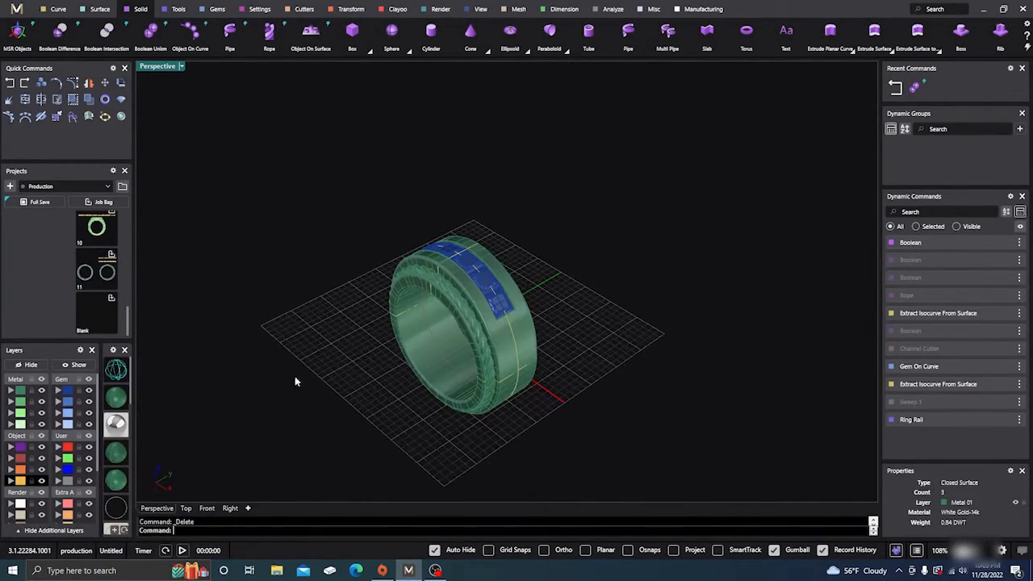
- Draw a rectangular plane in the Front view, larger than the ring and enclosing its whole outline, as a cutting surface
click(207, 508)
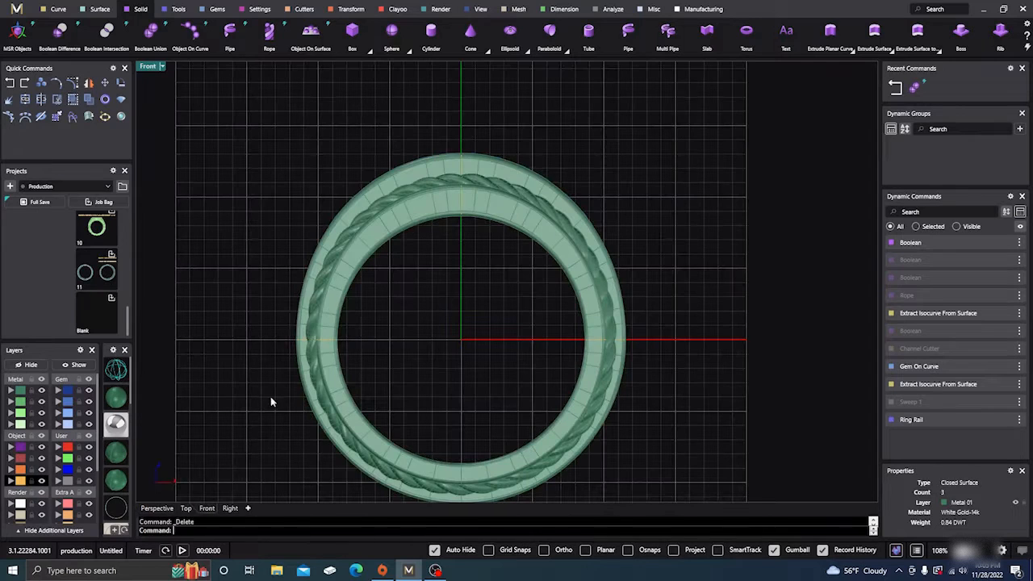
click(101, 9)
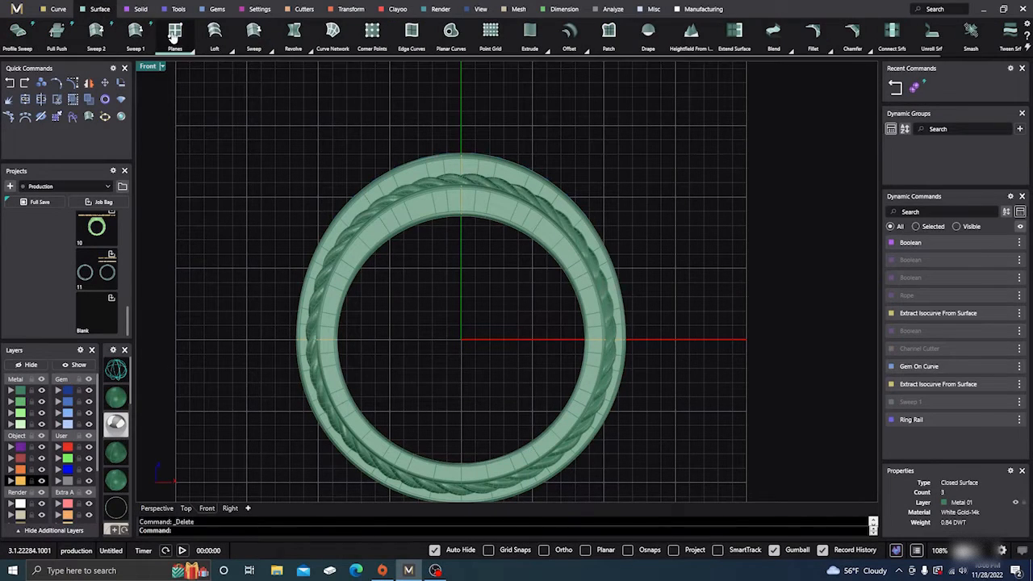
click(175, 33)
click(232, 103)
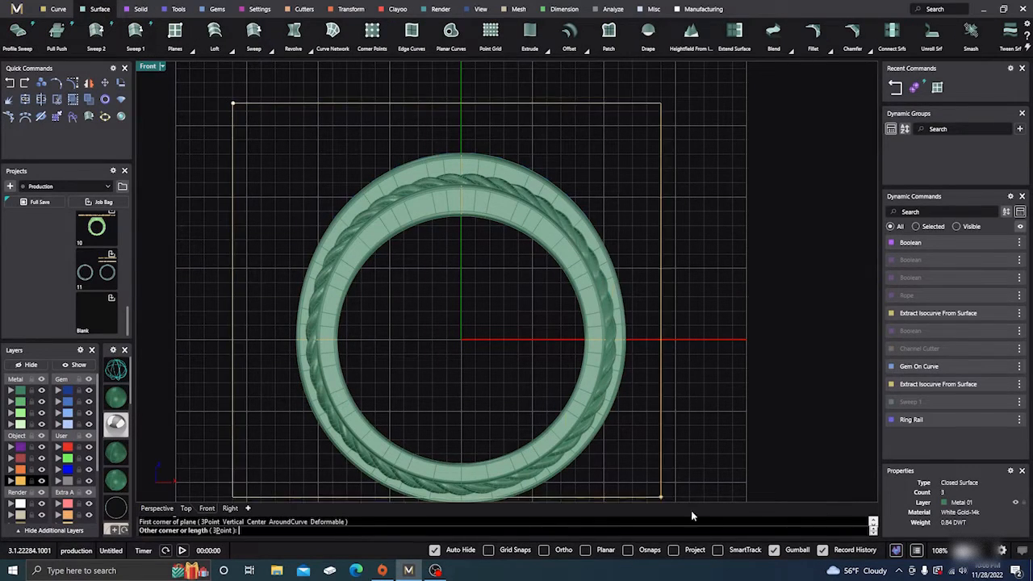
scroll(724, 508, down, 3)
click(715, 448)
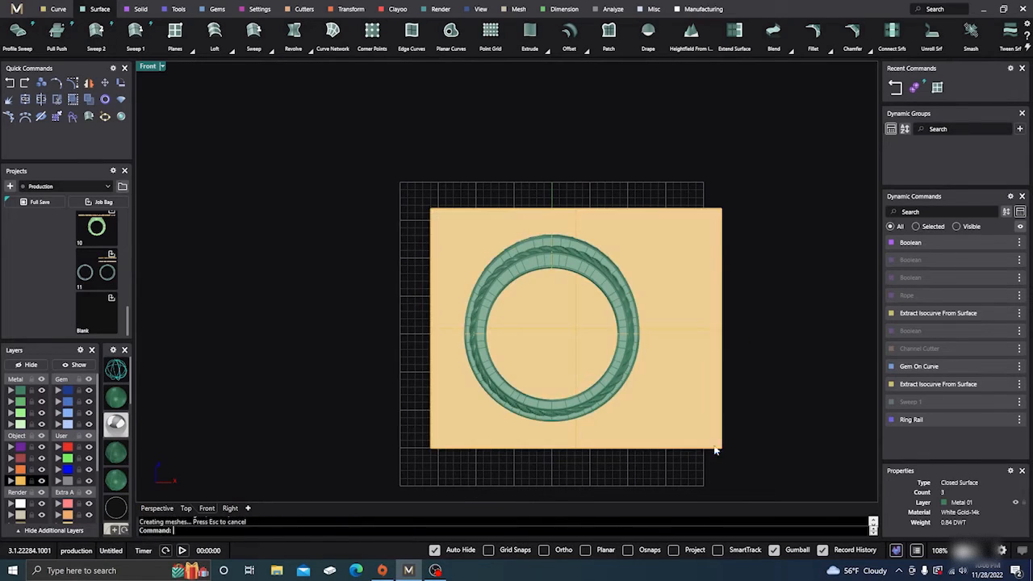
- Split the joined ring in the Perspective view, using the vertical plane through its middle as the cutting object
click(156, 508)
right_drag(311, 404, 467, 361)
click(473, 339)
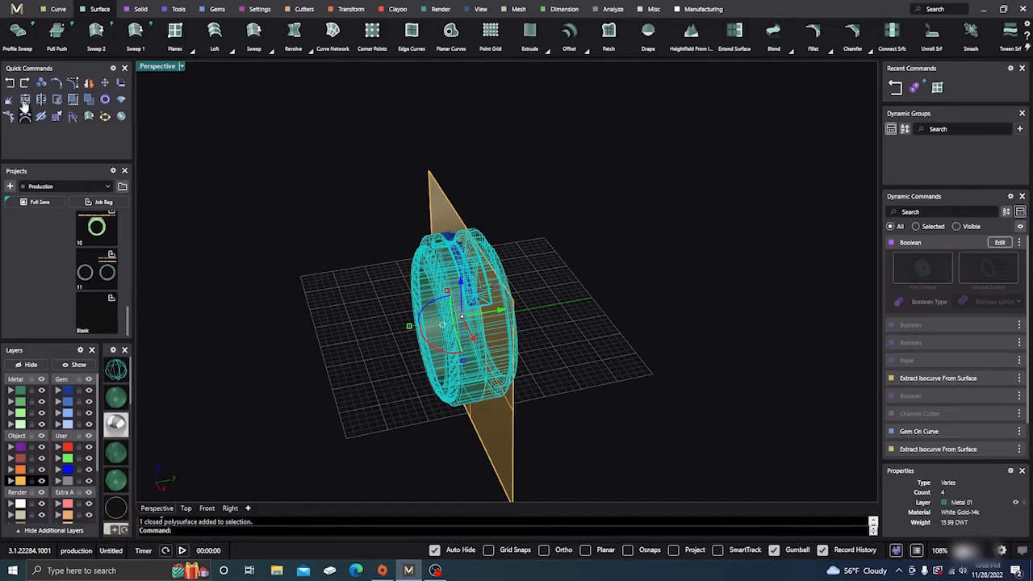
click(42, 100)
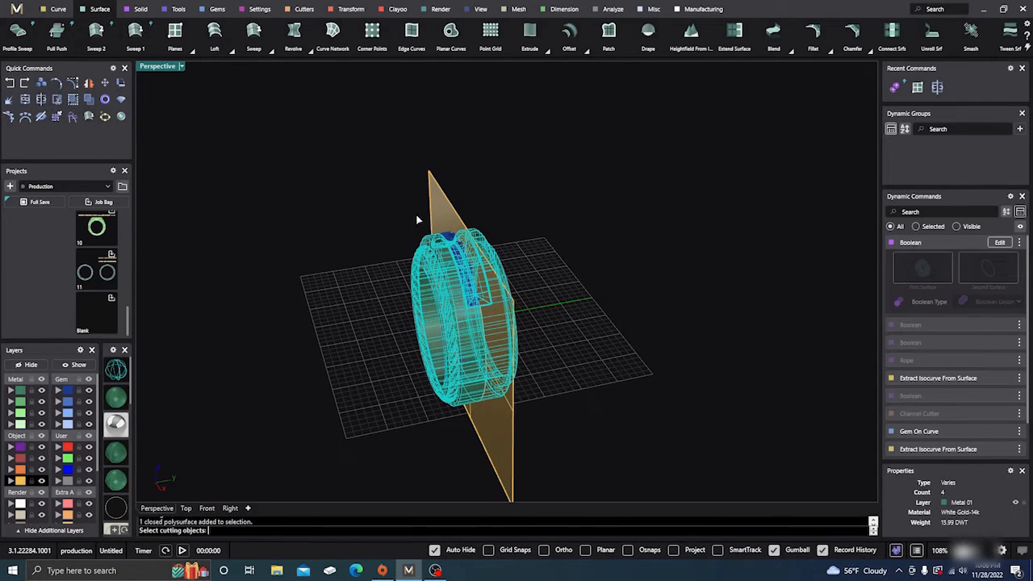
key(Return)
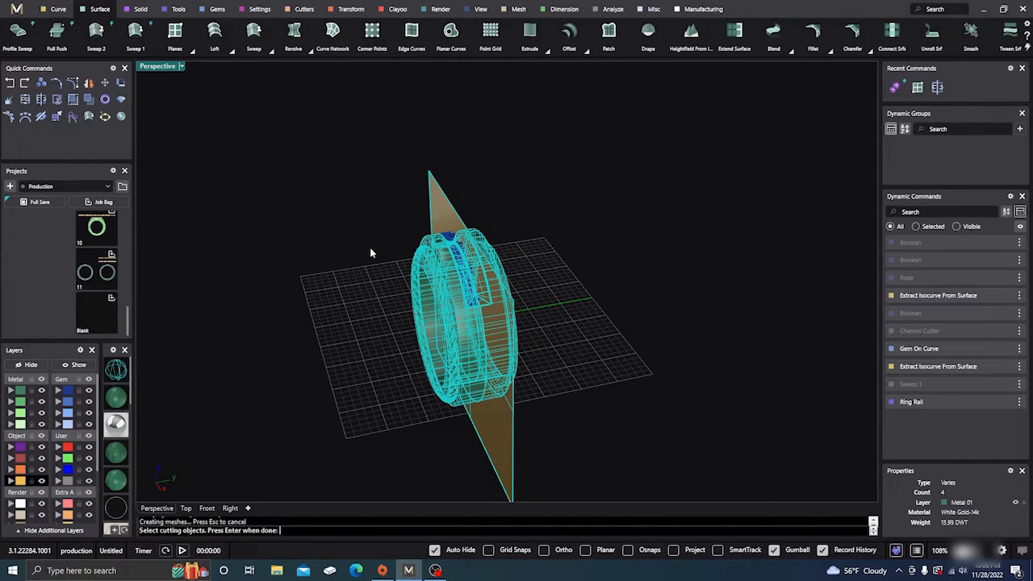
- Delete the cutting plane and the far half of the split ring, keeping the half with the joined rope
key(Delete)
right_drag(316, 399, 336, 385)
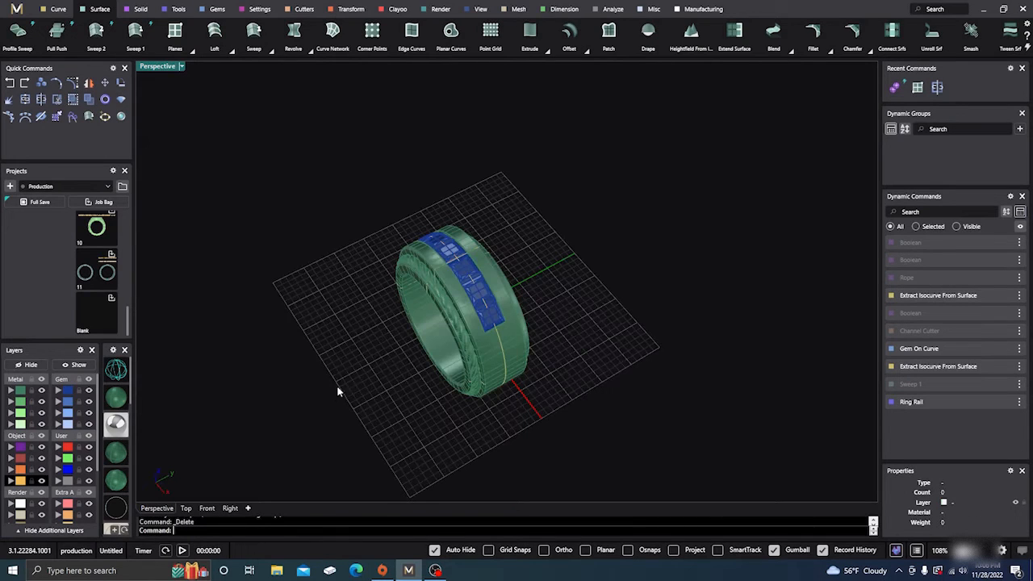
click(514, 351)
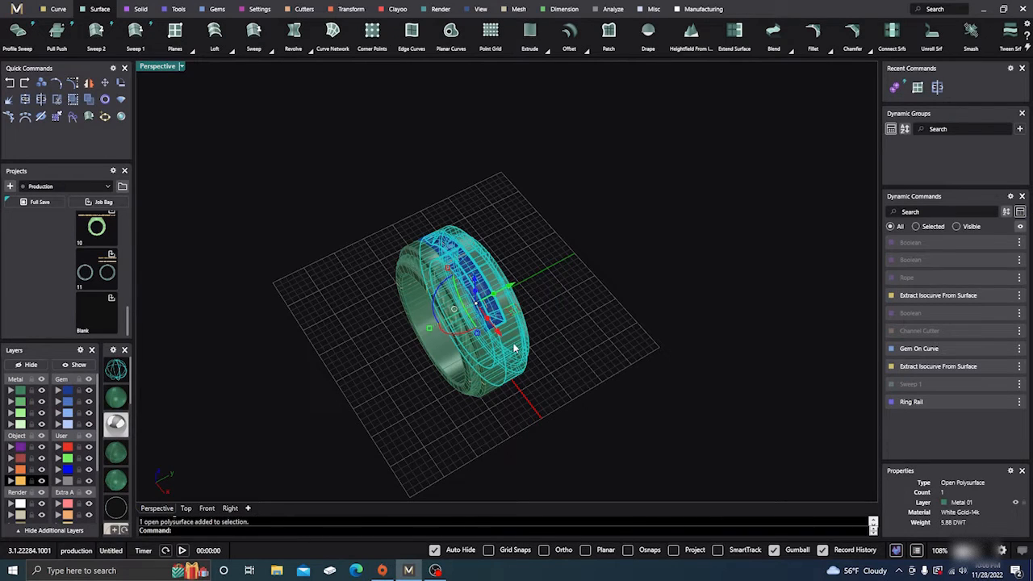
key(Delete)
- Mirror a copy of the remaining ring half across the ring's mid-plane, starting the mirror plane at the origin (0)
click(468, 348)
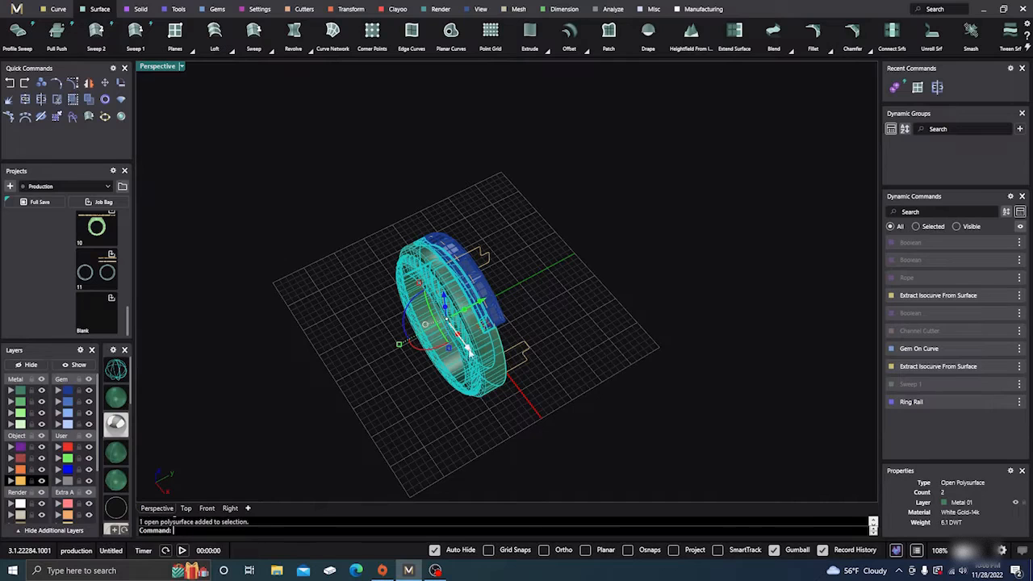
click(89, 82)
text(0)
key(Return)
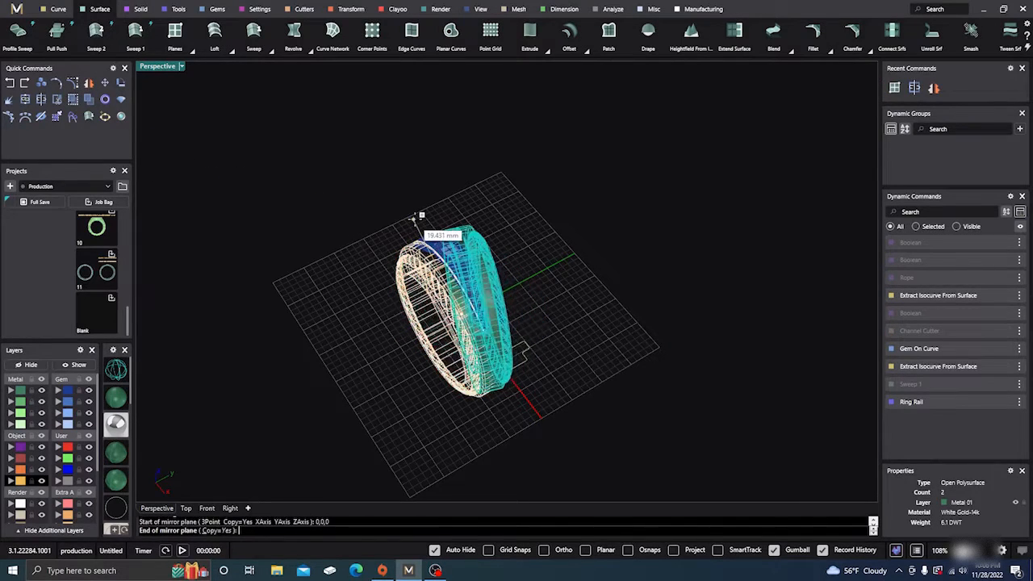
click(420, 203)
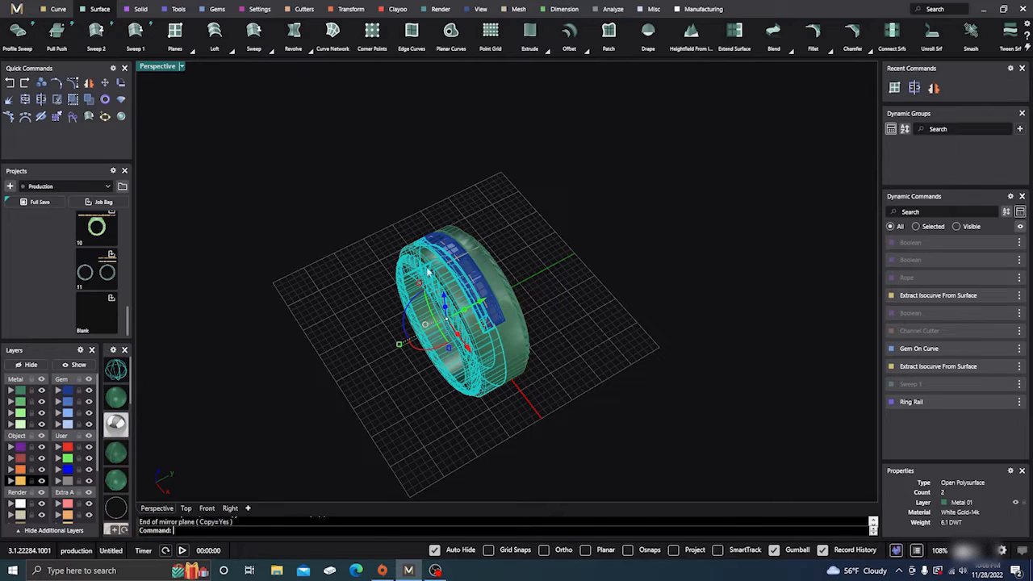
- Join the original and mirrored ring halves into one piece and clear the selection
click(516, 341)
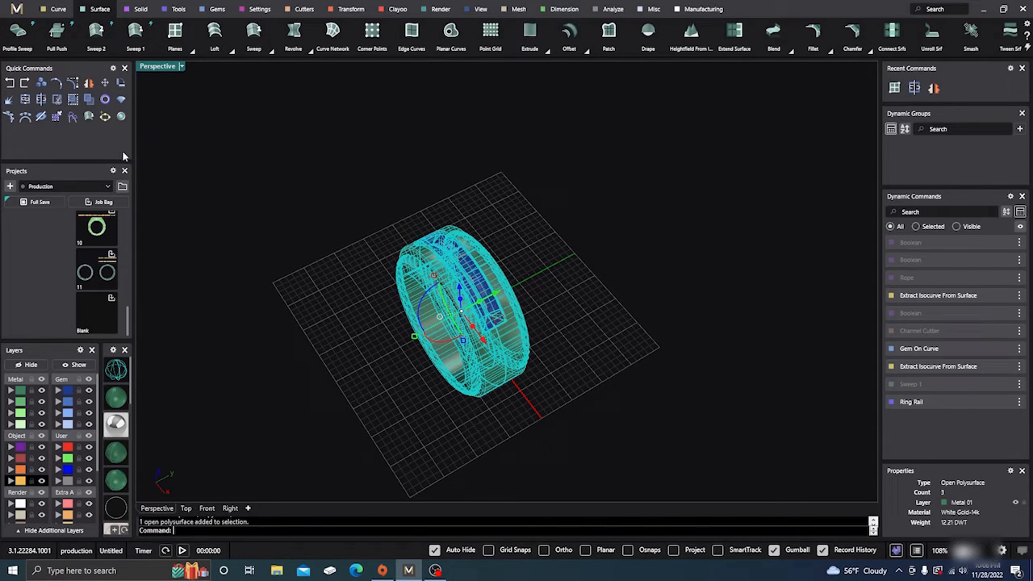
click(42, 101)
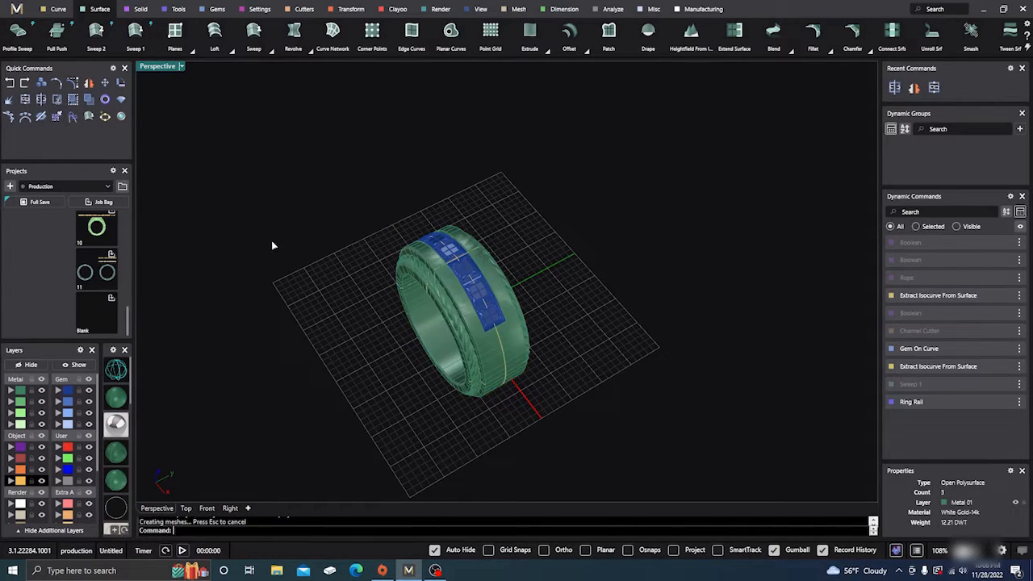
click(525, 327)
click(320, 349)
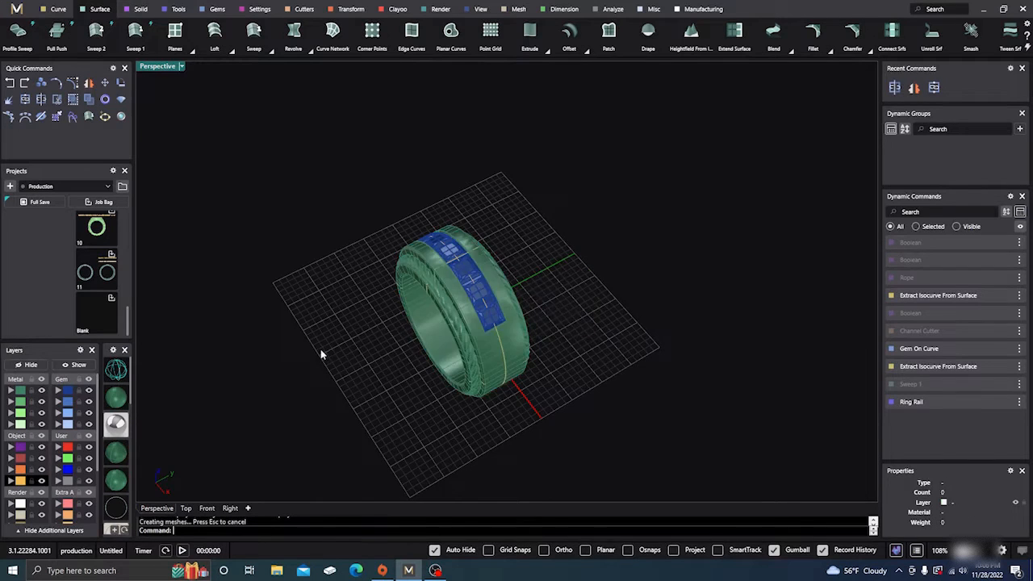
- Select the joined ring to check whether both halves form one closed solid
right_drag(320, 348, 353, 382)
scroll(449, 313, up, 3)
click(463, 308)
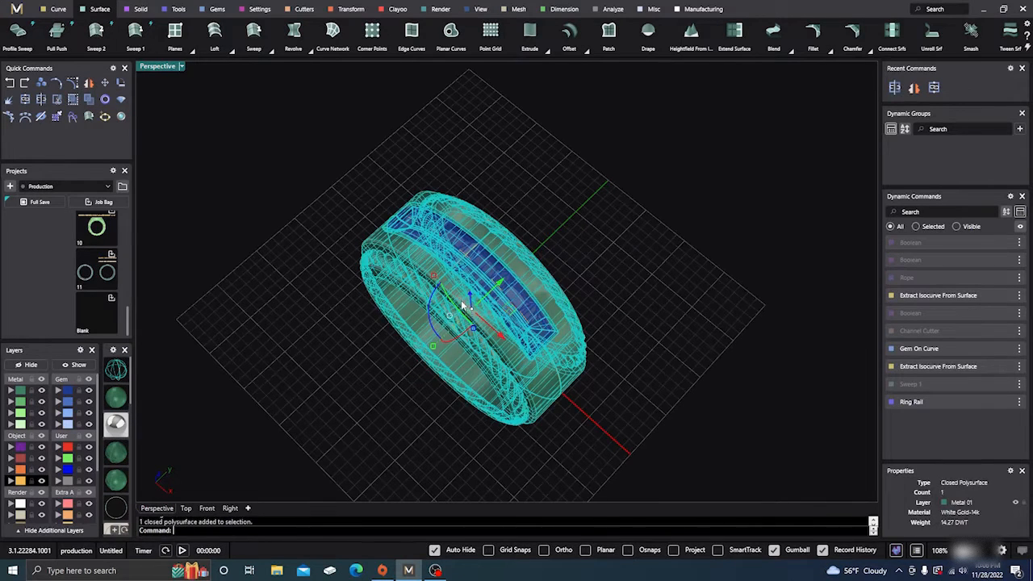
right_drag(470, 390, 496, 316)
scroll(470, 247, up, 7)
scroll(482, 263, down, 6)
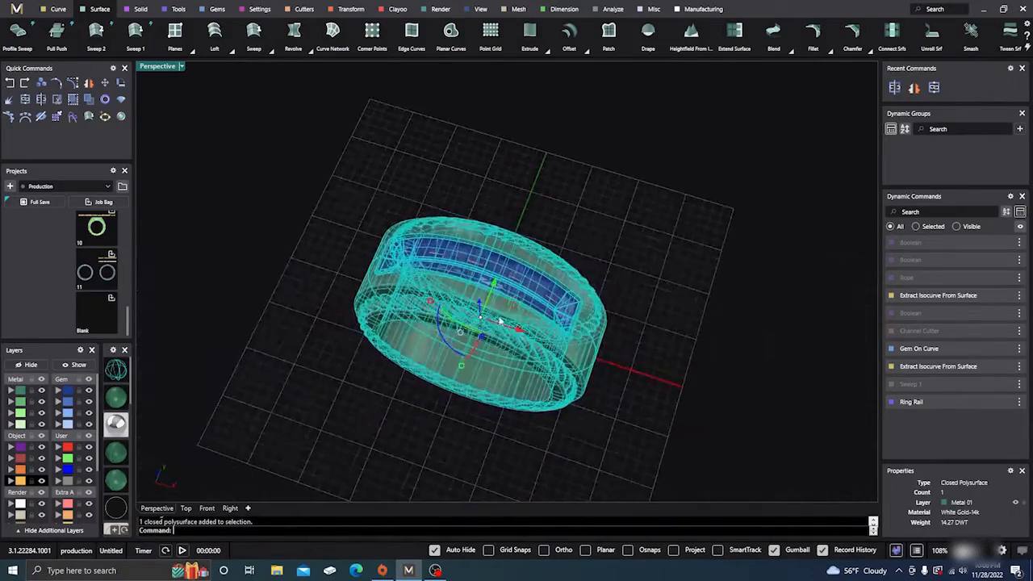
scroll(476, 298, up, 4)
click(174, 199)
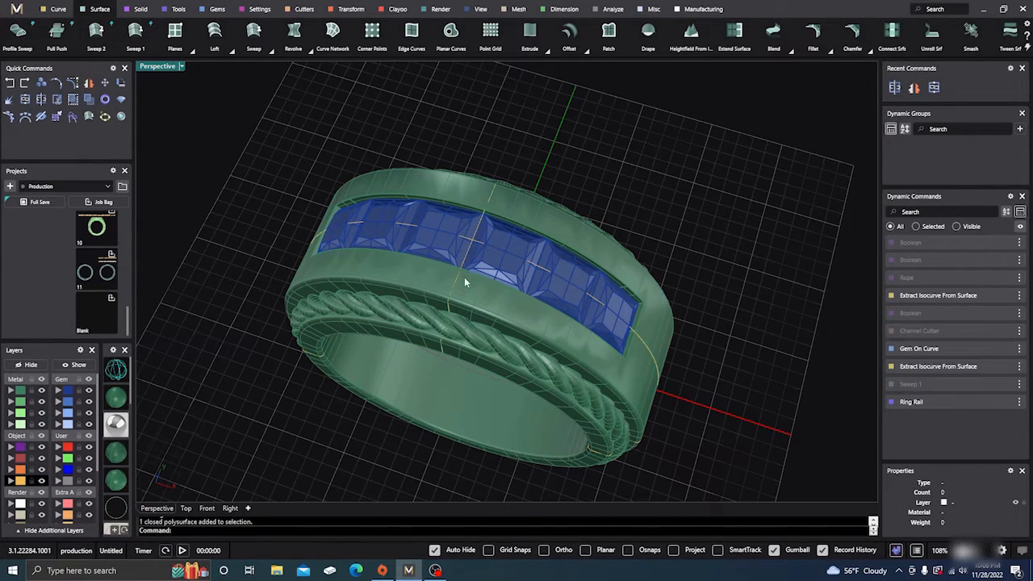
- Examine both side ropes and the channel from several angles, and inspect closely where the near-side strands meet the shank
scroll(465, 283, down, 2)
right_drag(455, 332, 406, 290)
scroll(438, 283, up, 7)
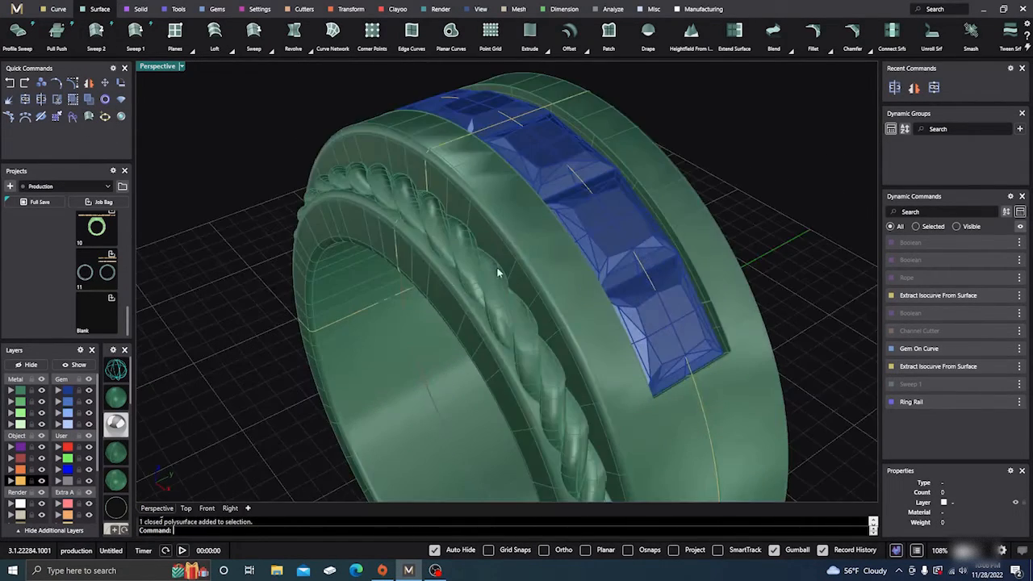
right_drag(498, 273, 313, 308)
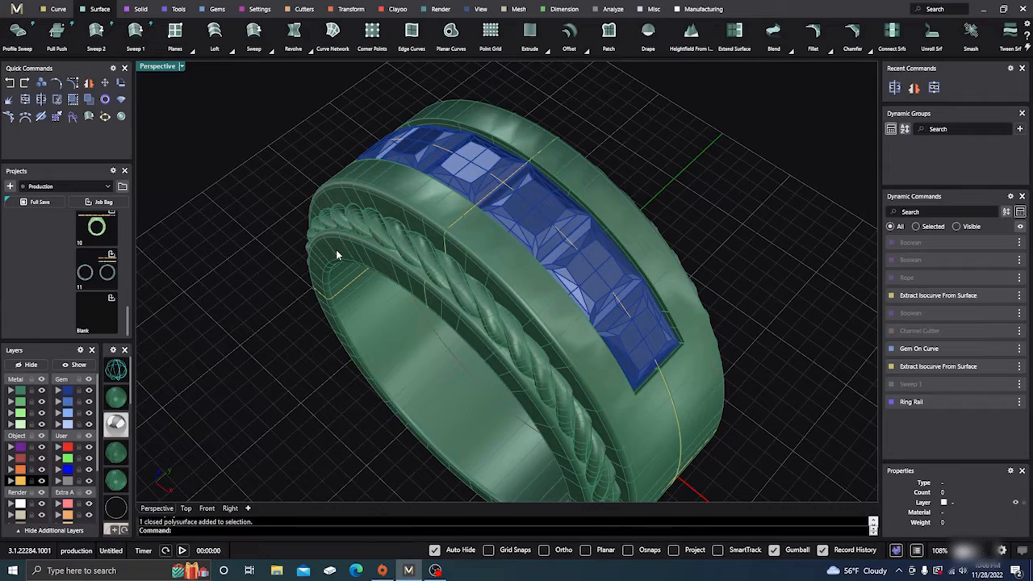
right_drag(401, 331, 336, 245)
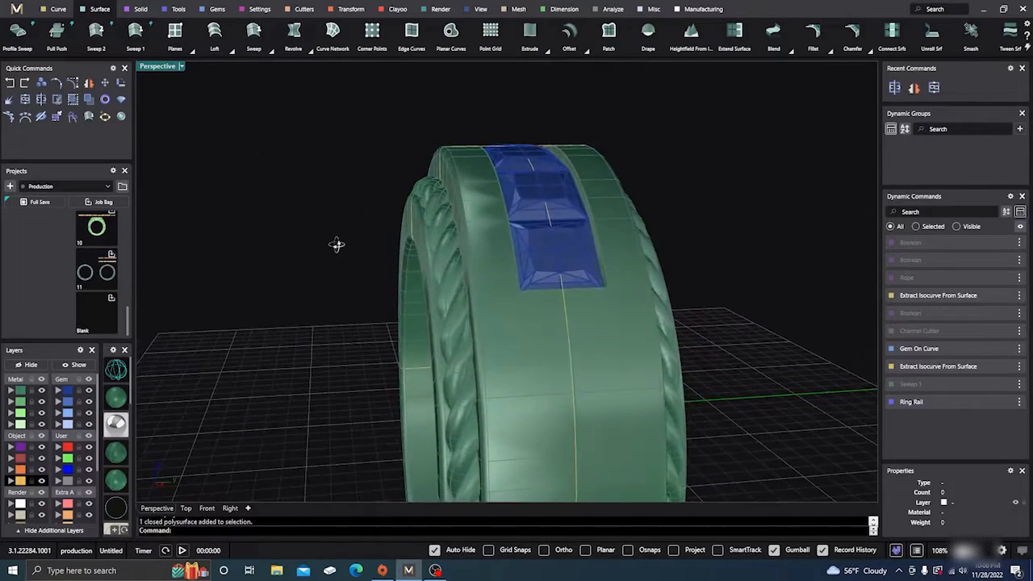
right_drag(424, 274, 467, 320)
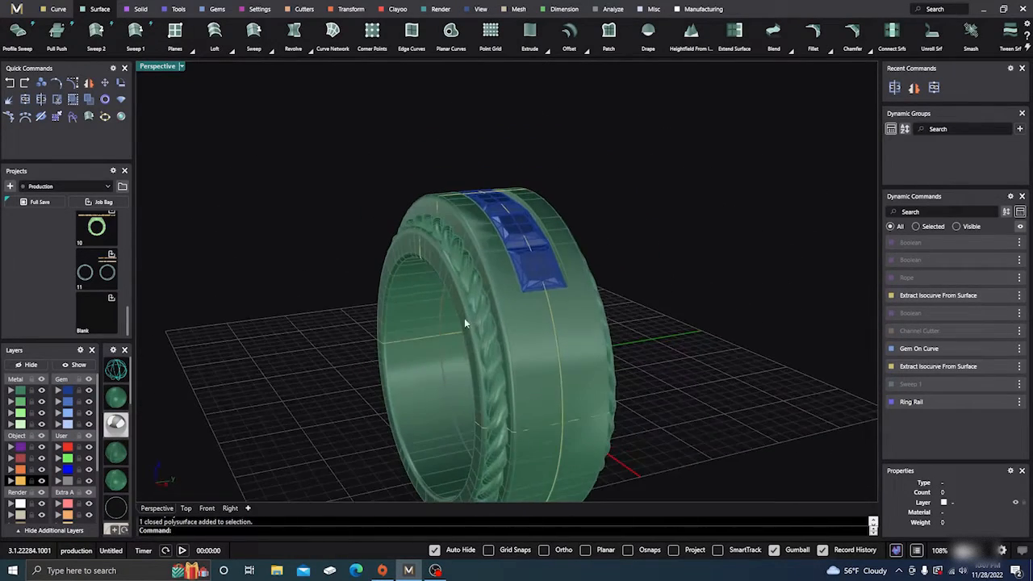
scroll(438, 236, up, 3)
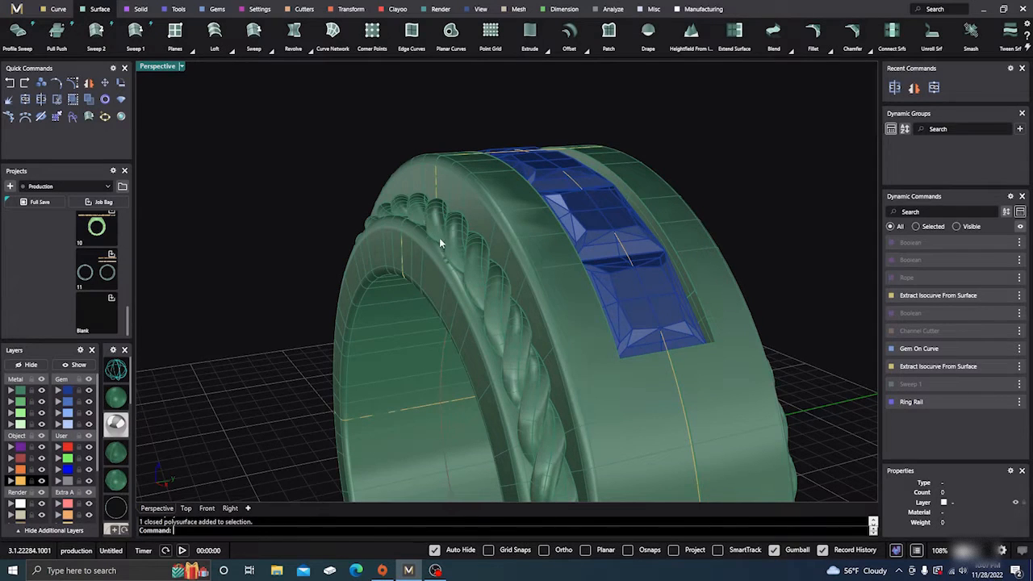
right_drag(440, 242, 407, 281)
scroll(410, 279, up, 2)
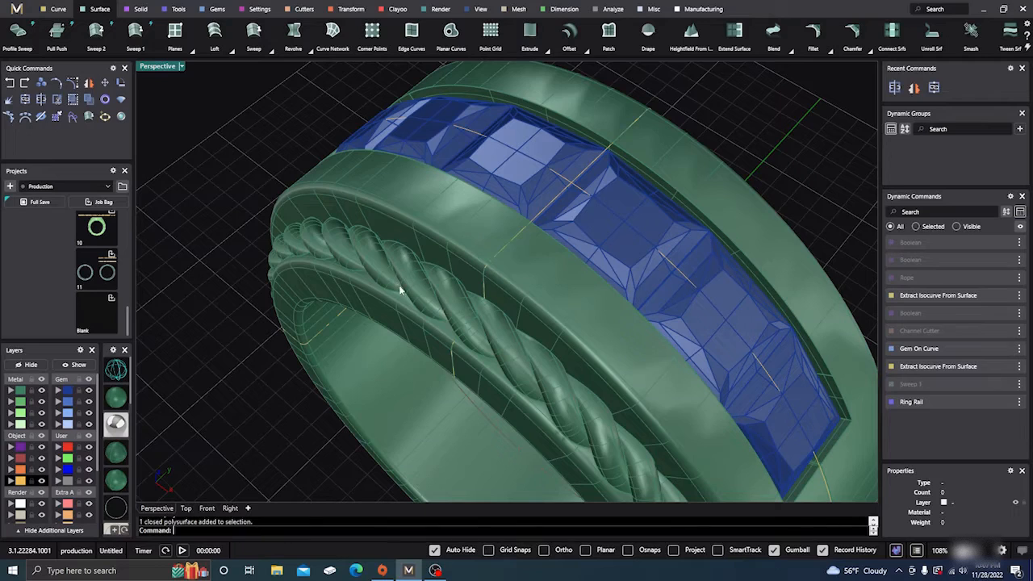
right_drag(399, 285, 364, 249)
scroll(397, 233, up, 3)
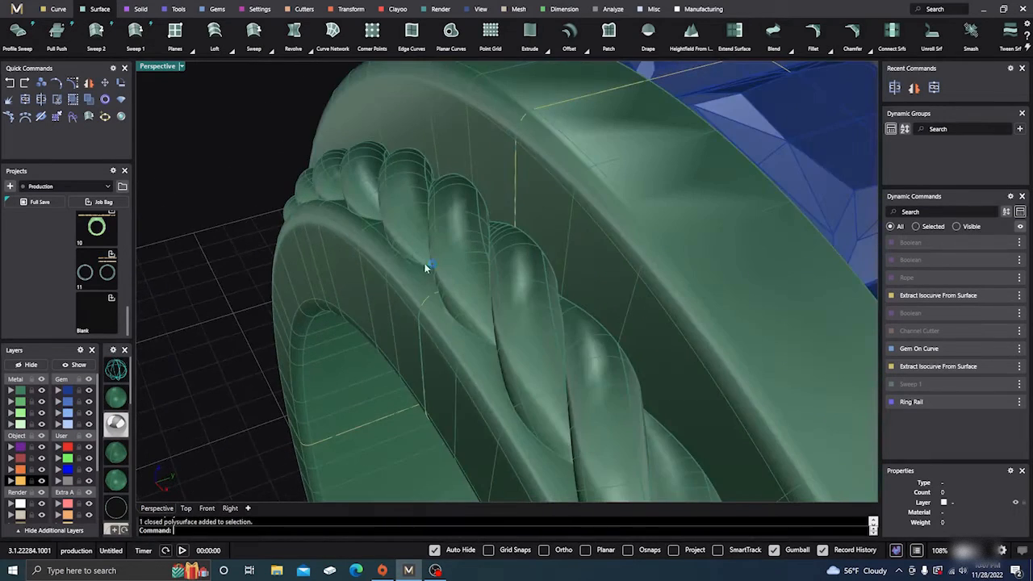
- Examine the side rope and the whole ring from several angles, and select the ring to check that it is a closed solid
right_drag(427, 268, 403, 274)
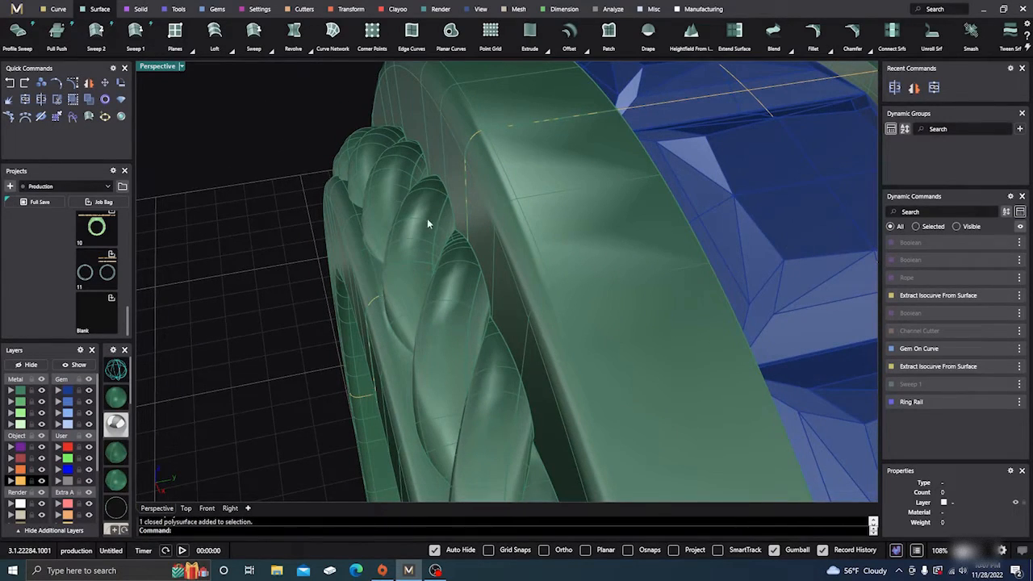
scroll(430, 259, down, 3)
right_drag(428, 271, 322, 294)
scroll(397, 286, down, 4)
scroll(433, 251, down, 4)
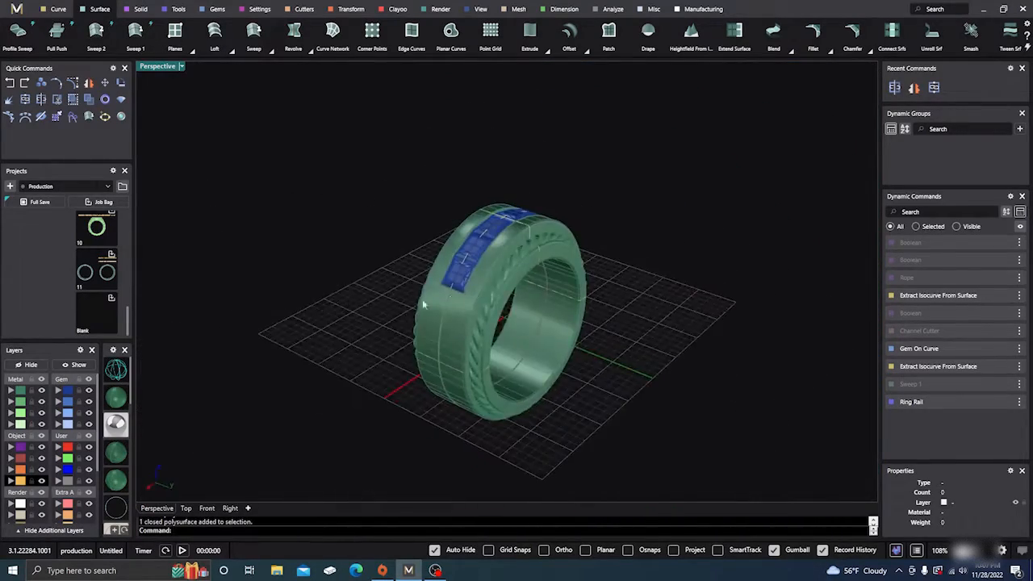
scroll(519, 276, up, 6)
click(521, 275)
click(310, 191)
scroll(403, 233, down, 3)
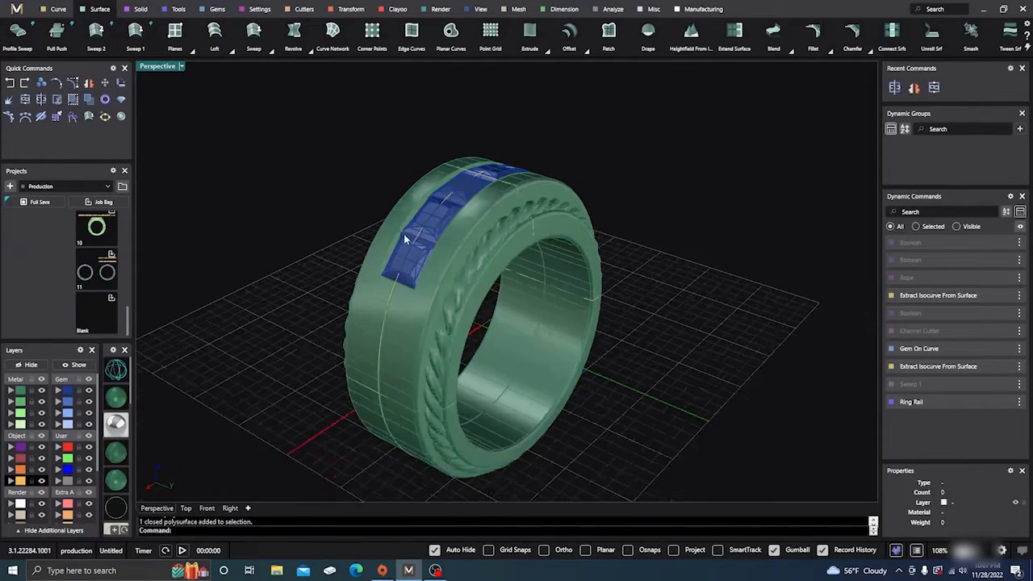
right_drag(404, 235, 473, 208)
click(472, 208)
click(399, 154)
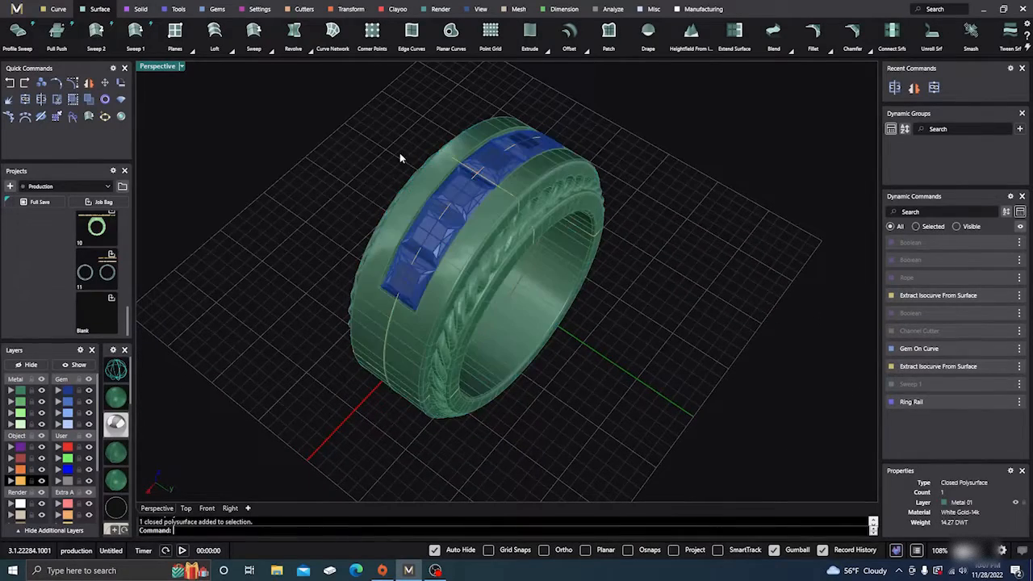
- Create gem cutters for all six princess gems set in the channel
click(461, 197)
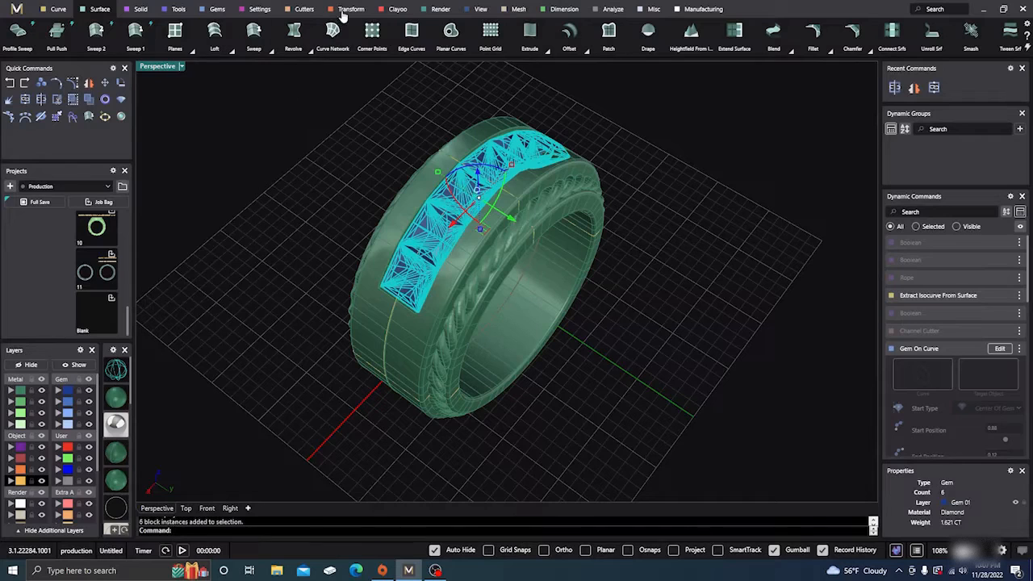
click(304, 10)
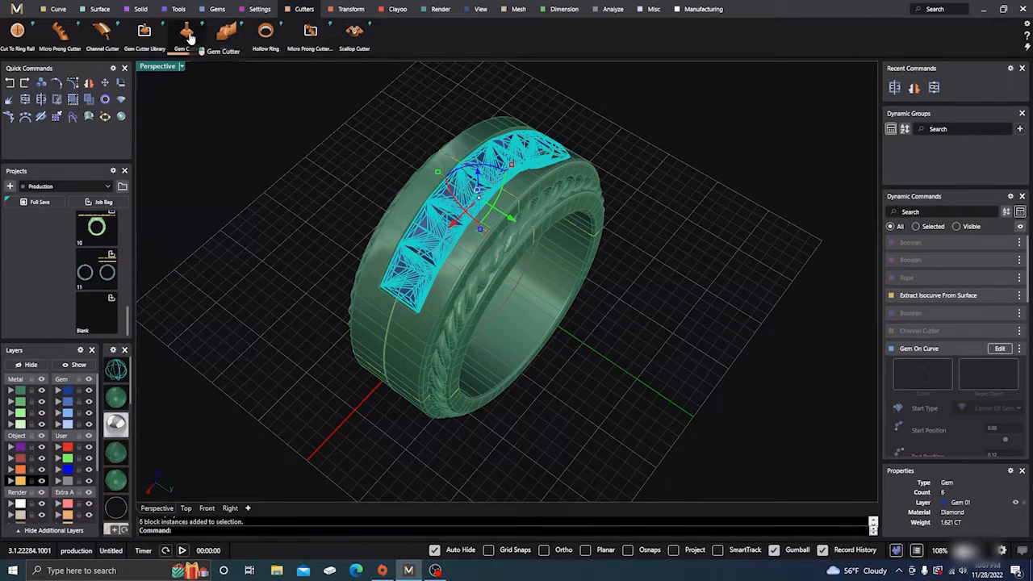
click(185, 32)
right_drag(312, 217, 415, 297)
mouse_move(599, 298)
mouse_down()
mouse_move(580, 312)
mouse_move(595, 314)
mouse_move(602, 295)
mouse_up()
right_drag(282, 231, 260, 238)
right_click(261, 238)
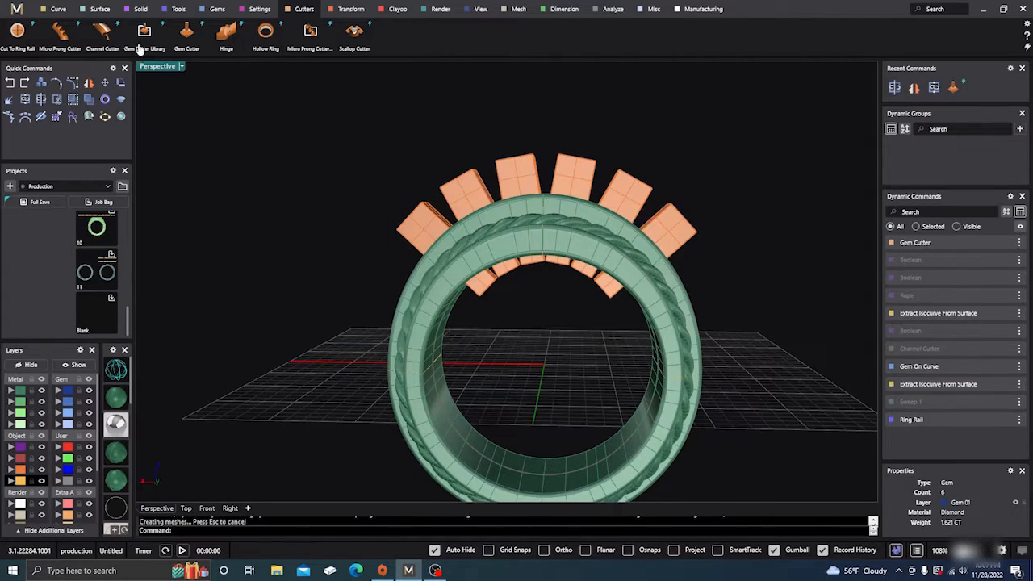
- Try to subtract the gem cutters from the ring with a Boolean difference
click(138, 8)
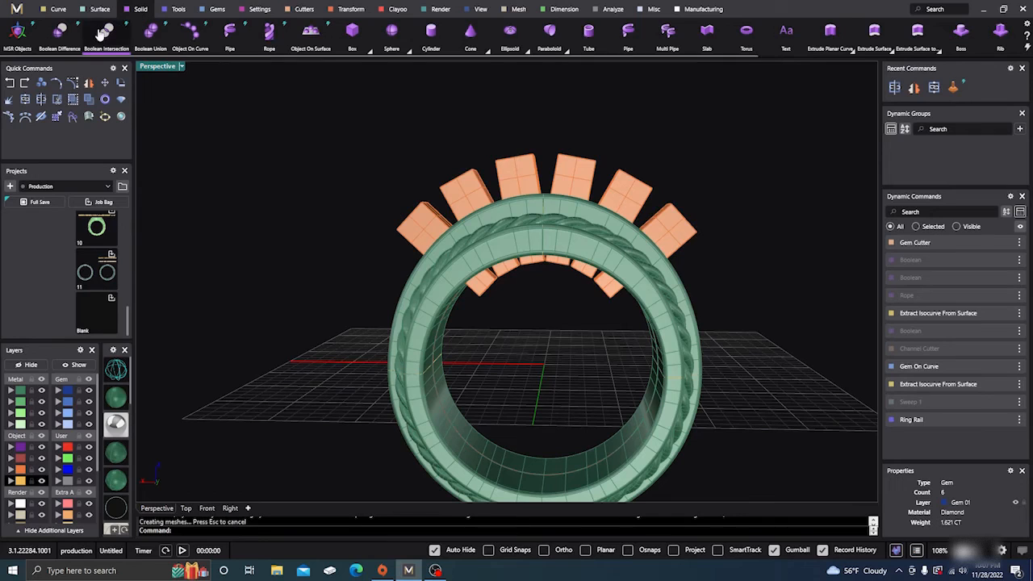
click(476, 264)
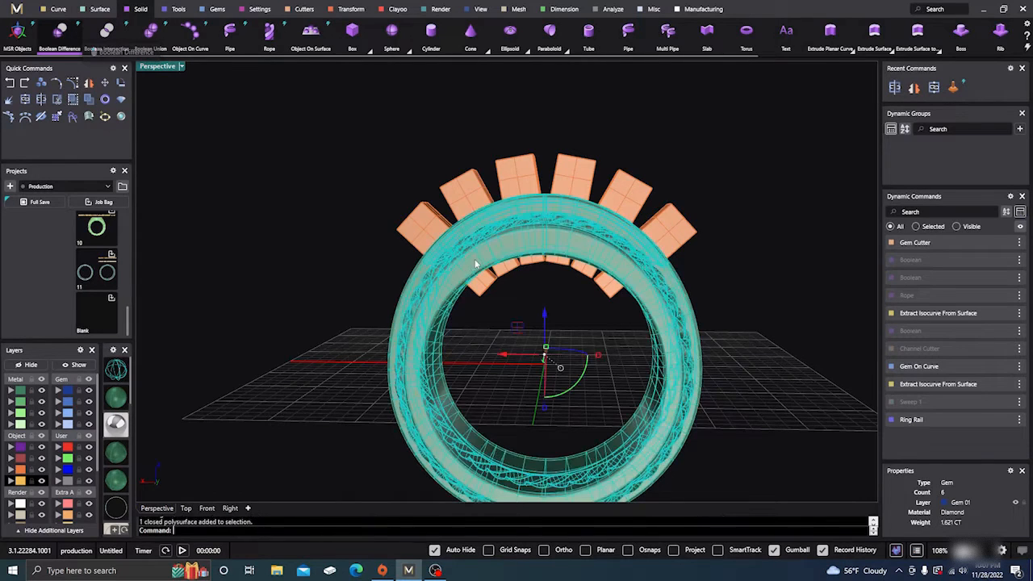
right_click(471, 204)
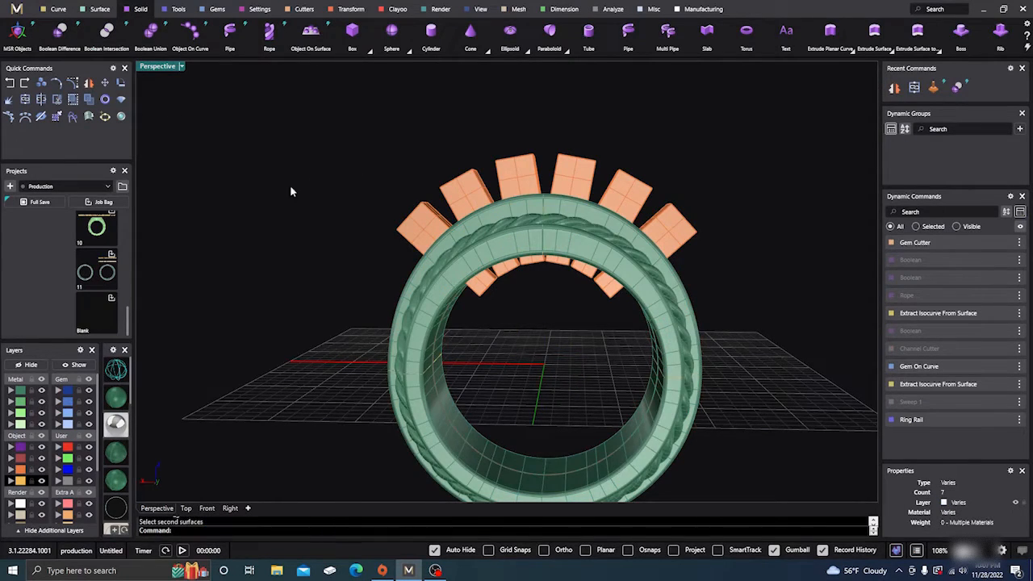
right_drag(290, 188, 296, 237)
- Cut the gem seats into the shank by running Boolean Difference with the ring as first object and the six gem cutters as second
right_click(298, 241)
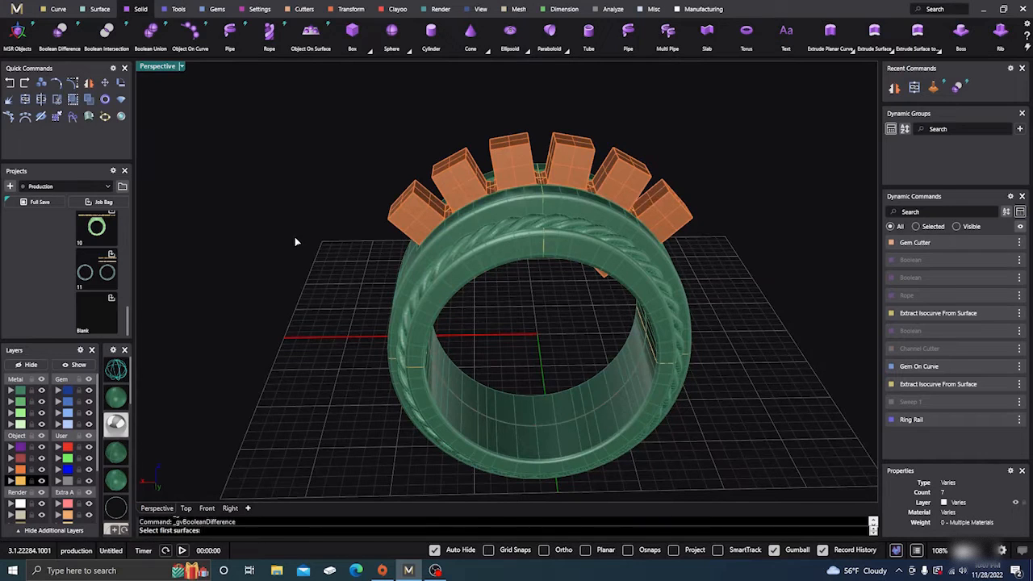
click(480, 261)
right_click(466, 230)
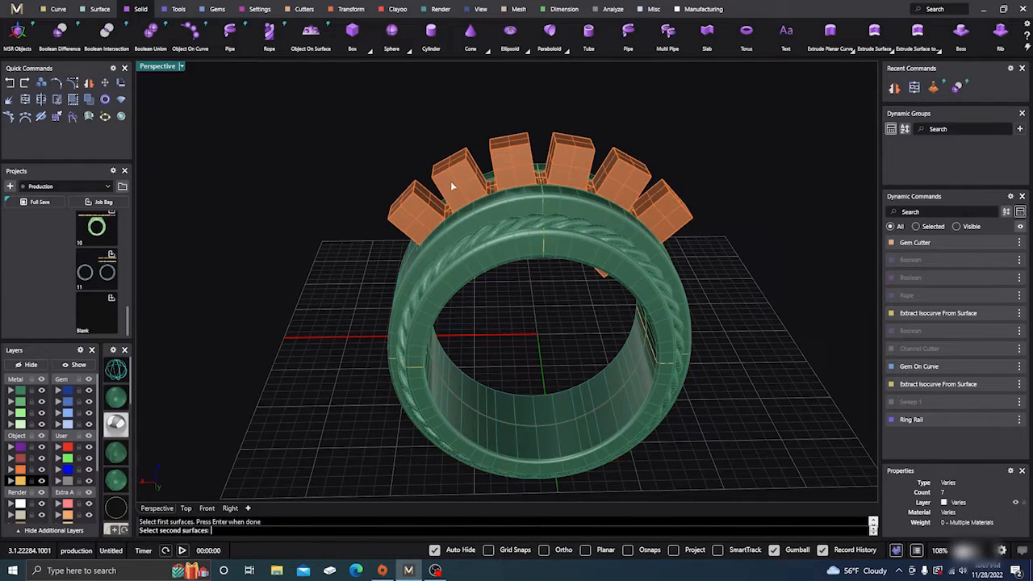
click(450, 184)
right_click(448, 185)
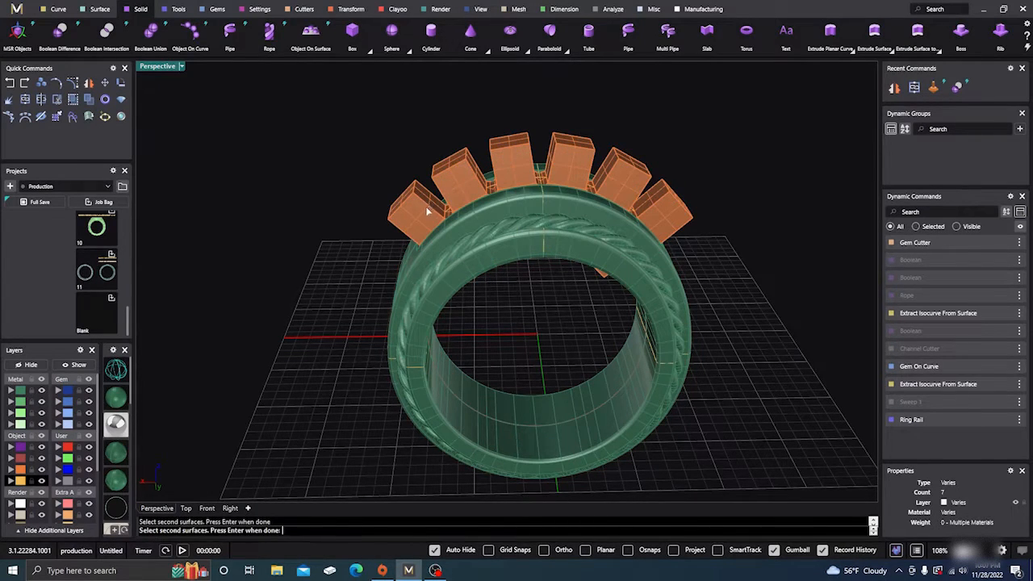
mouse_move(343, 364)
right_down()
mouse_move(348, 293)
mouse_move(322, 407)
mouse_move(348, 360)
mouse_move(306, 374)
mouse_move(302, 387)
mouse_move(326, 327)
right_up()
right_click(348, 294)
- Hide the Gem 01 layer to inspect the cut channel, and select the ring to check that it is one closed solid
click(89, 391)
scroll(545, 224, up, 3)
click(546, 223)
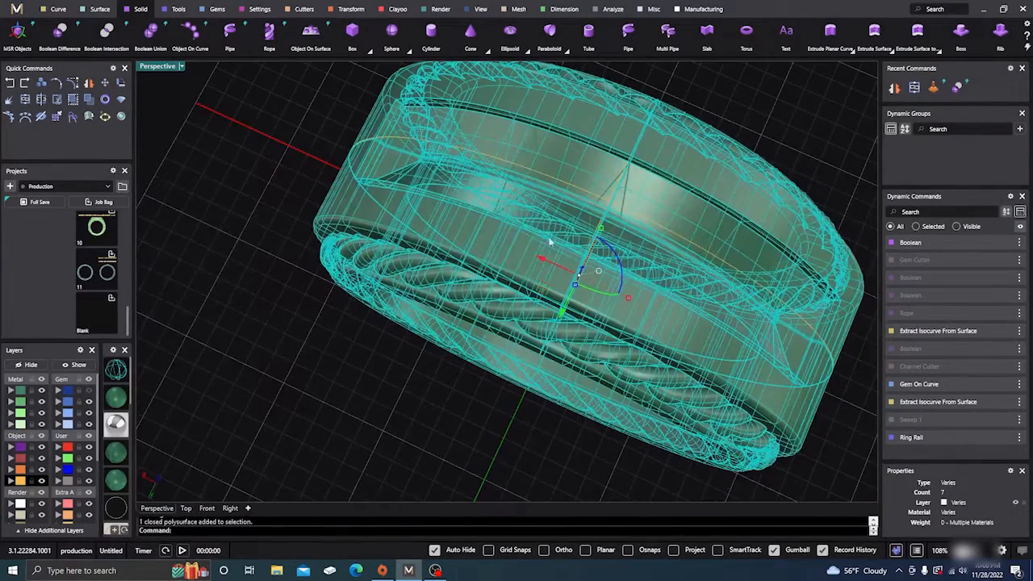
click(383, 357)
right_drag(382, 358, 332, 343)
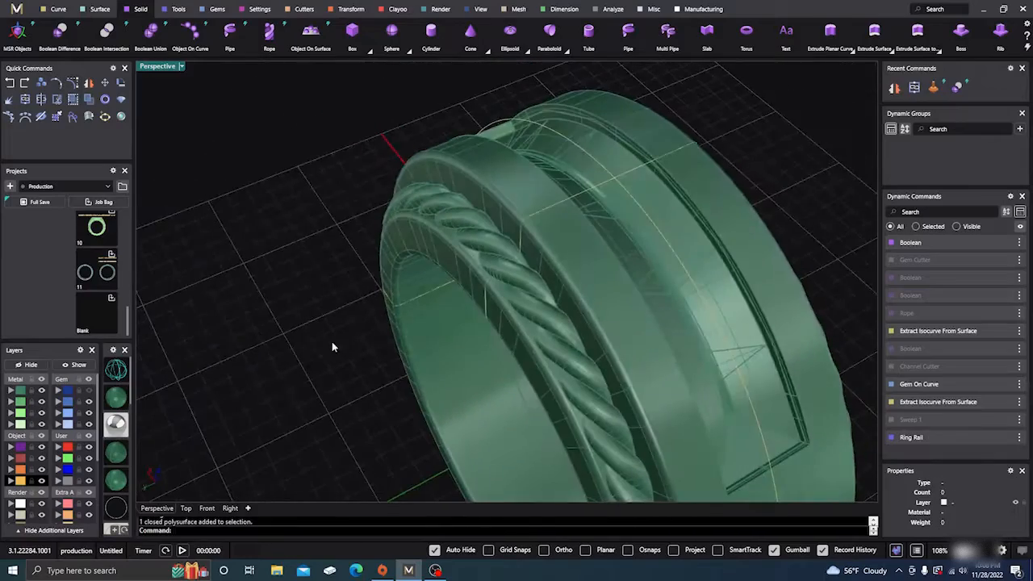
click(548, 198)
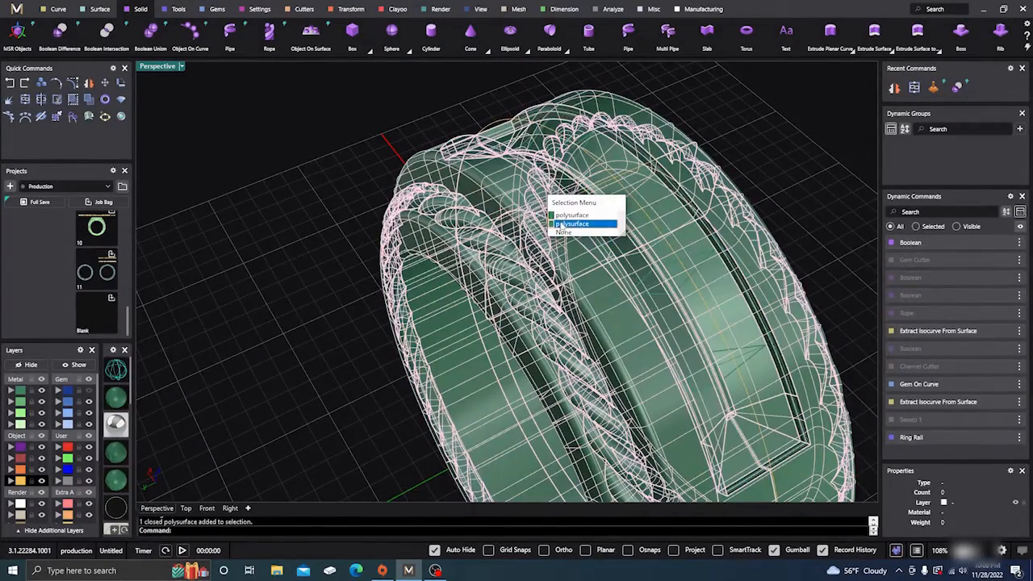
click(561, 216)
mouse_move(202, 324)
right_down()
mouse_move(442, 353)
mouse_move(459, 364)
mouse_move(336, 210)
mouse_move(399, 266)
right_up()
- Show the Gem 01 layer again and examine the finished ring, its side ropes and the gems in the channel from several angles
click(88, 392)
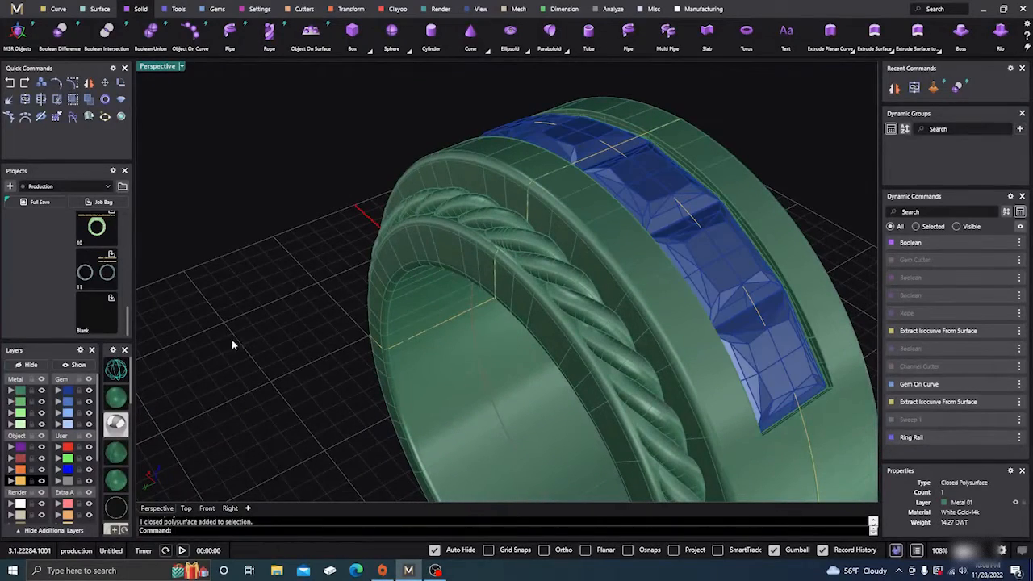
right_drag(355, 327, 494, 310)
scroll(522, 329, up, 6)
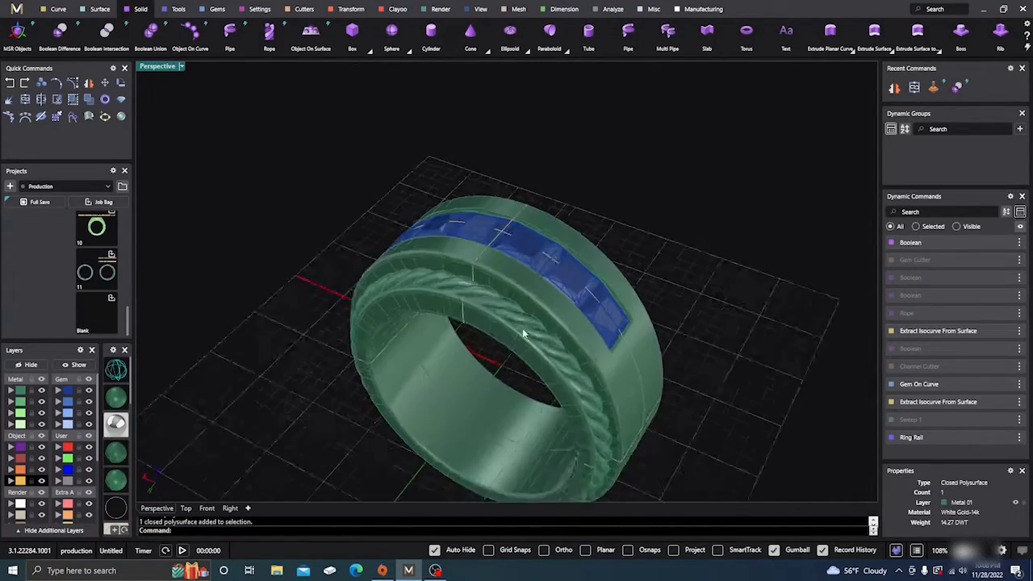
scroll(521, 268, down, 6)
scroll(521, 268, up, 5)
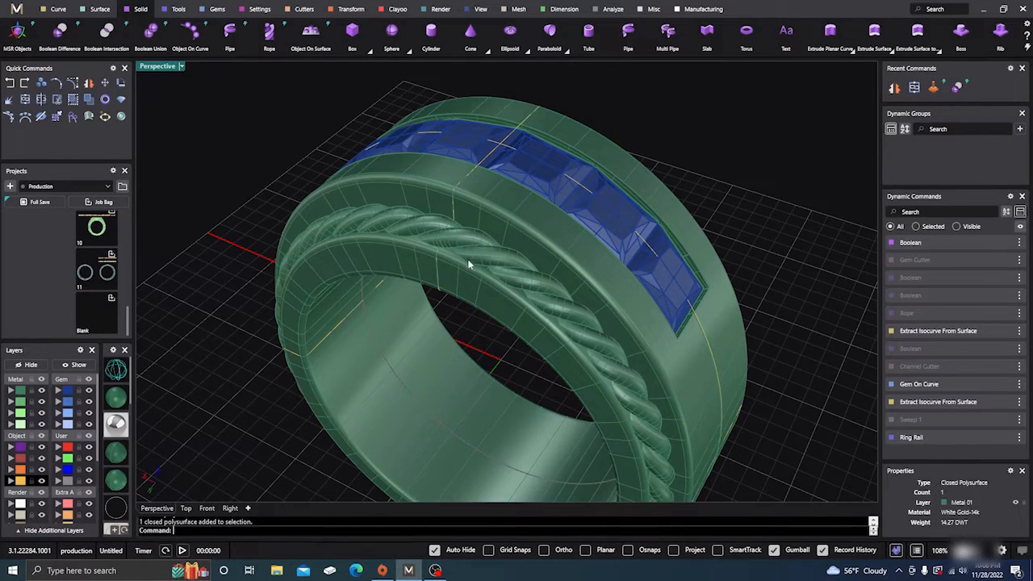
right_drag(468, 264, 426, 212)
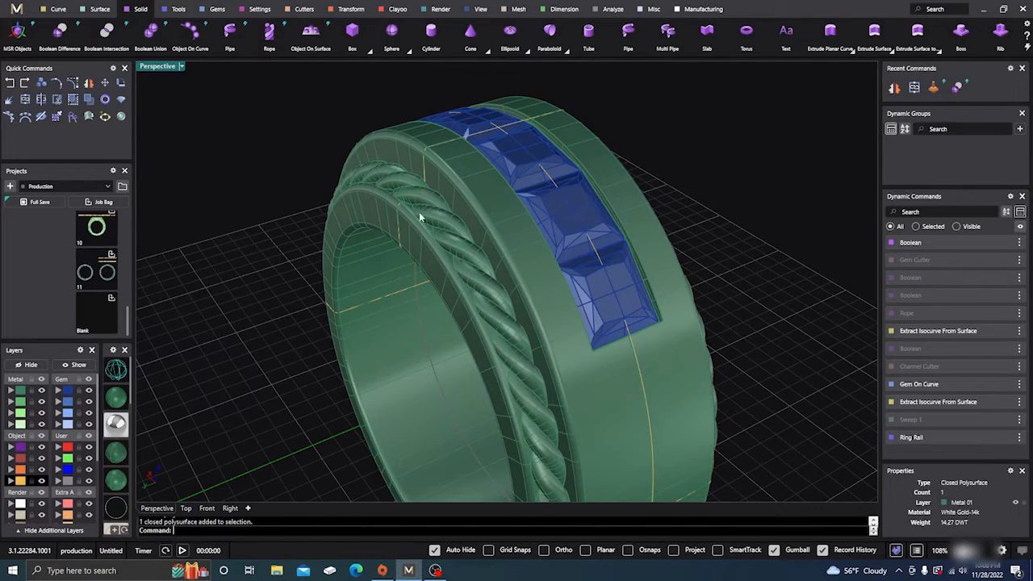
right_drag(452, 225, 481, 315)
scroll(424, 264, down, 3)
scroll(461, 310, up, 3)
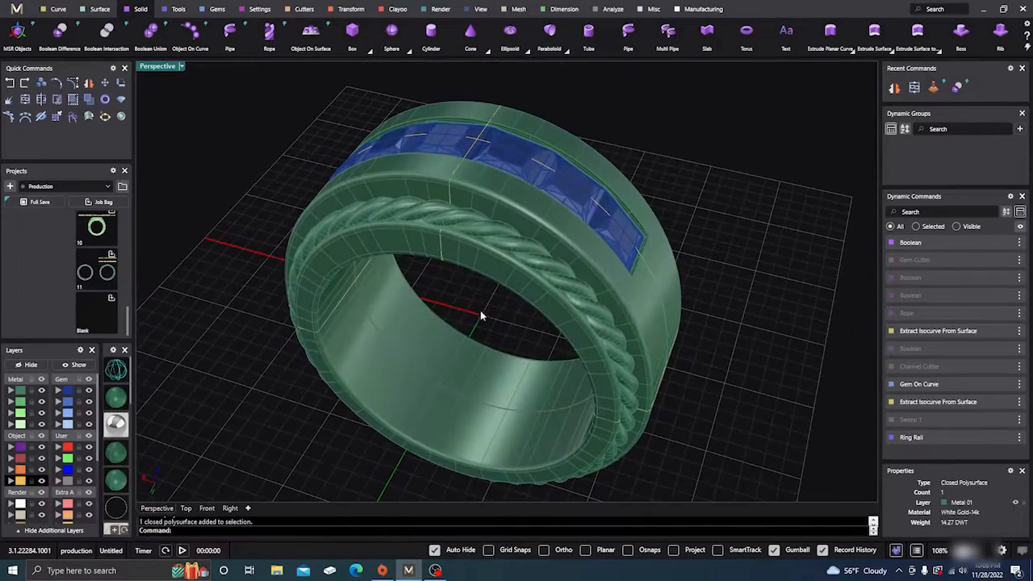